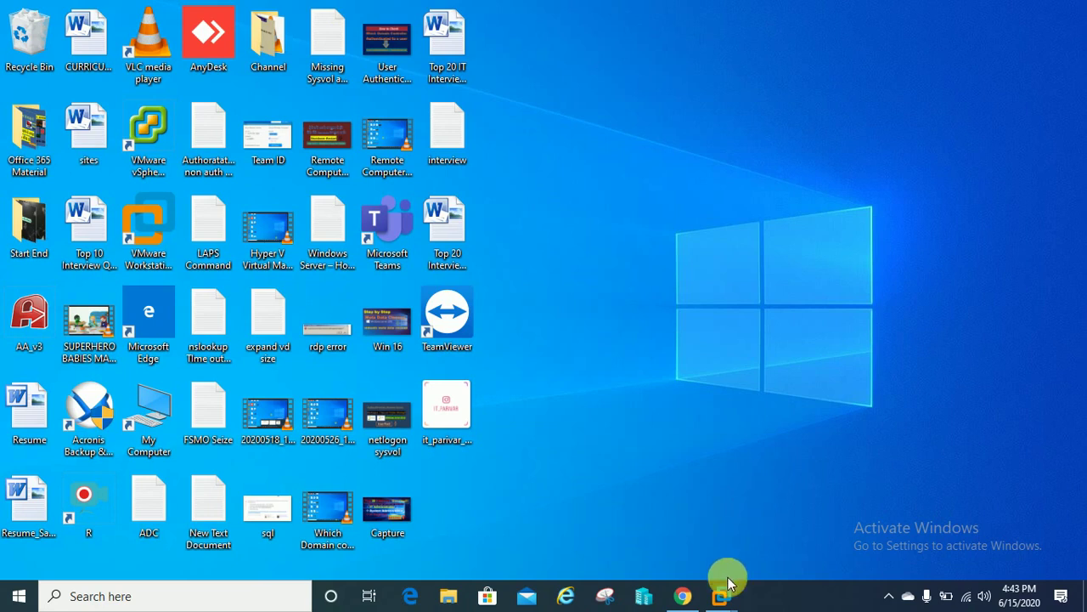
Switch to the AD virtual machine in VMware Workstation and run the hostname command in its Command Prompt.
mouse_move(718, 596)
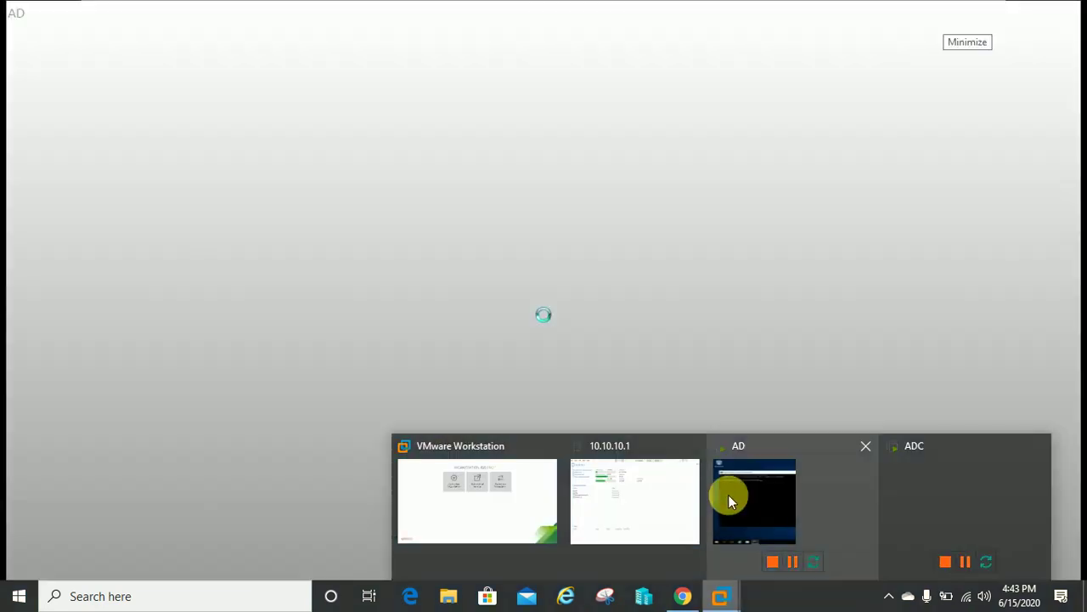
click(728, 497)
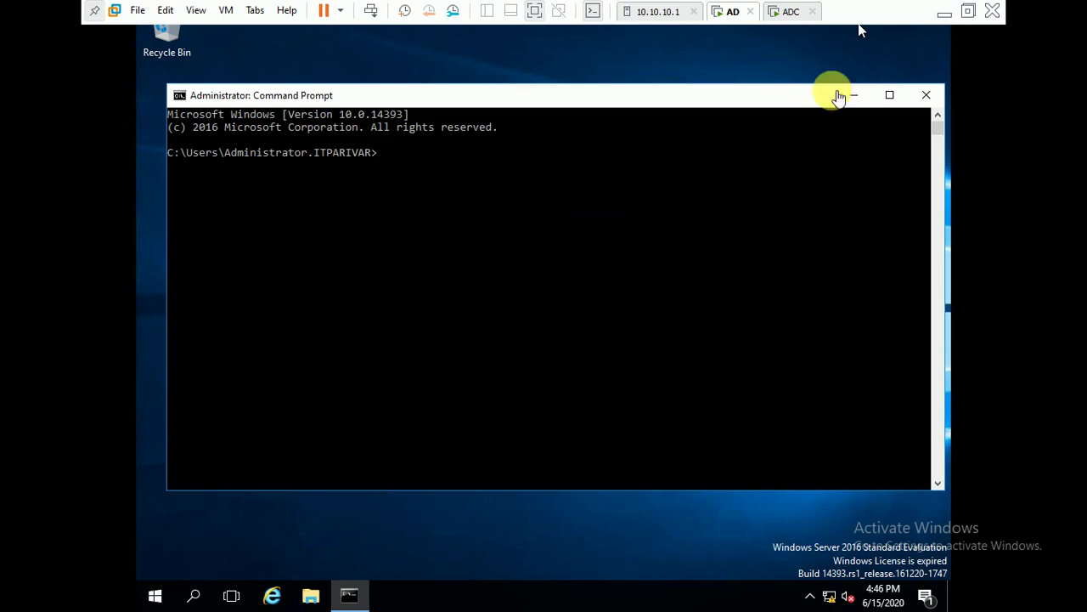
click(729, 22)
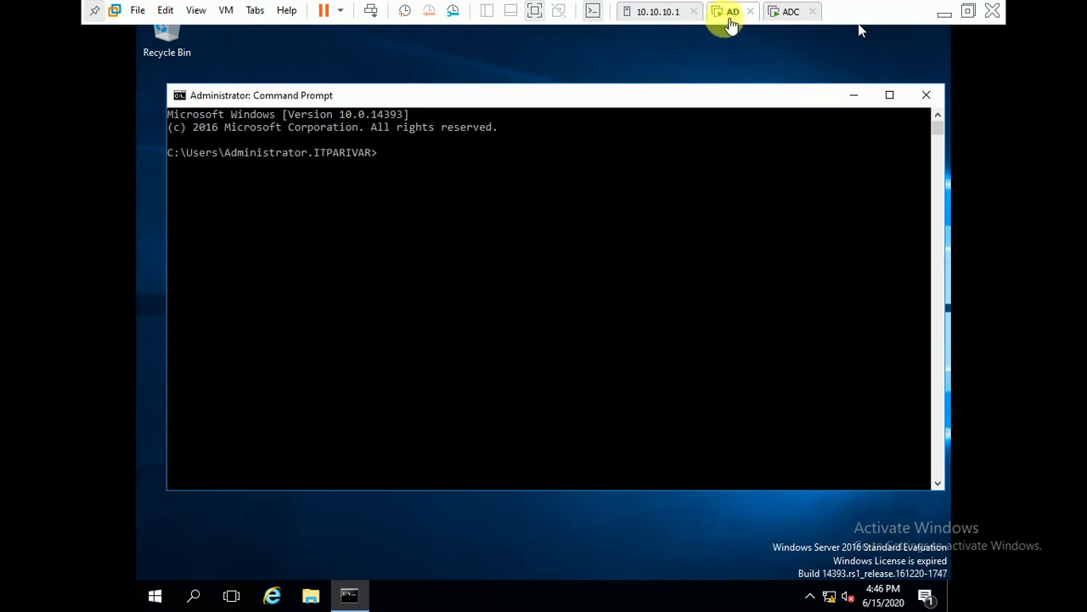
click(788, 20)
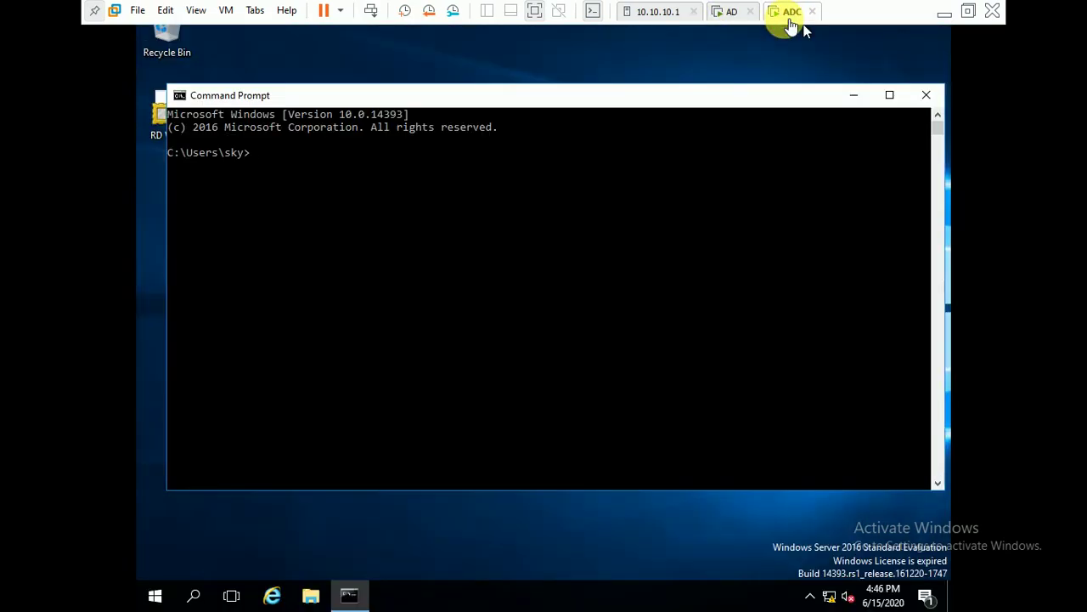
click(734, 14)
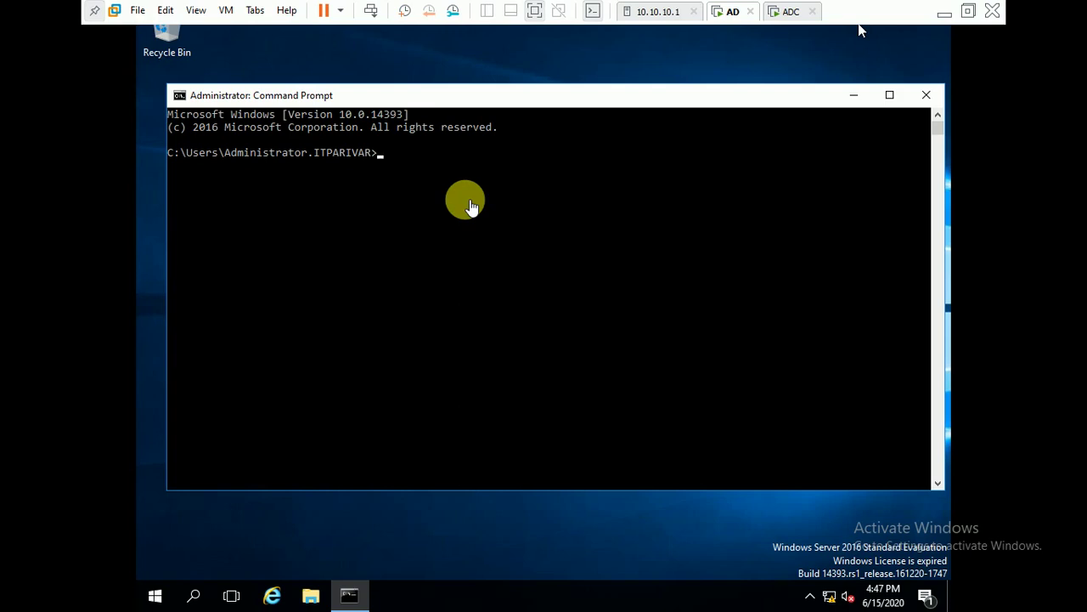
click(469, 205)
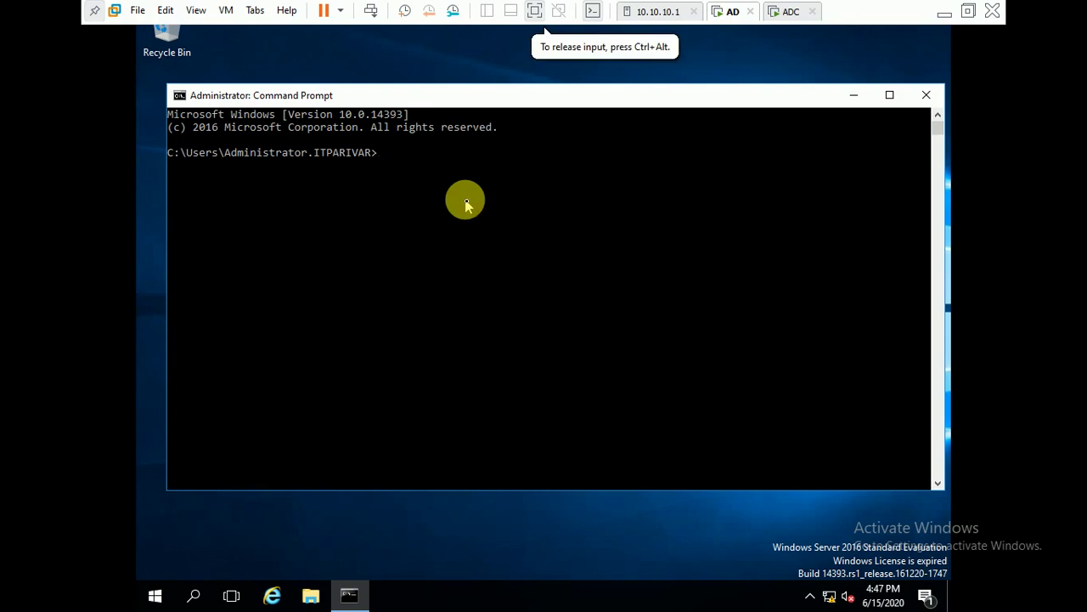
text(hostname)
key(Return)
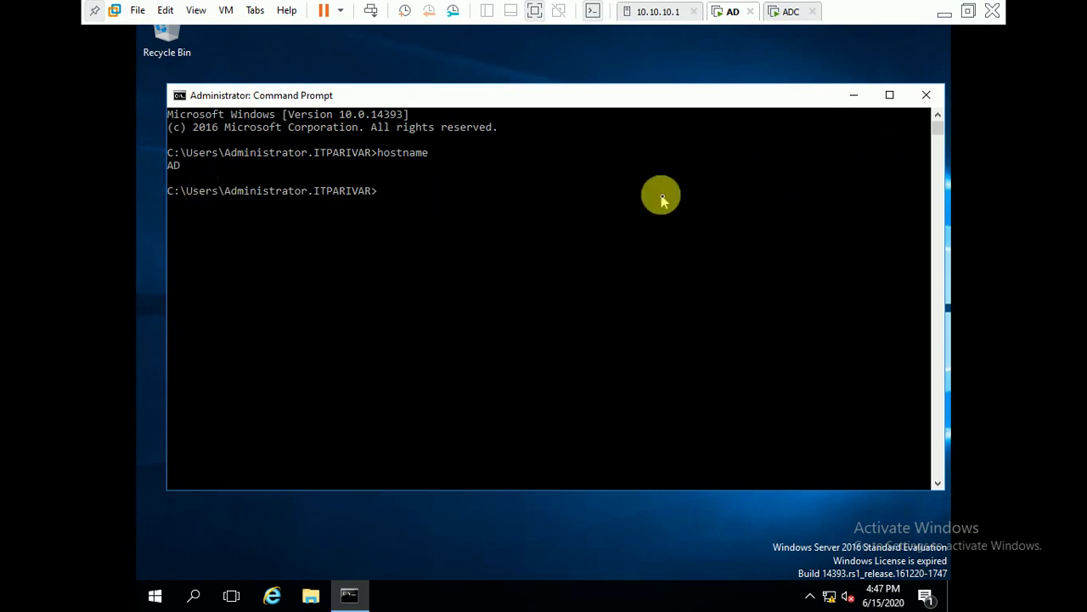
Query the domain's FSMO role holders with netdom query fsmo, and close the AD machine's Command Prompt.
text(netdom)
text(query fsmo)
key(Return)
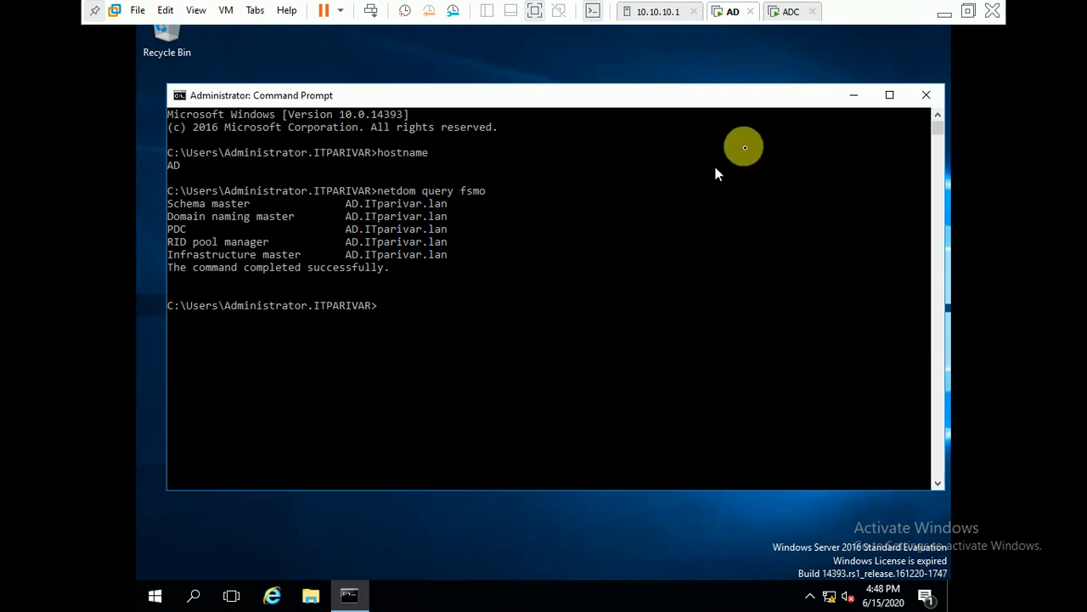
click(792, 12)
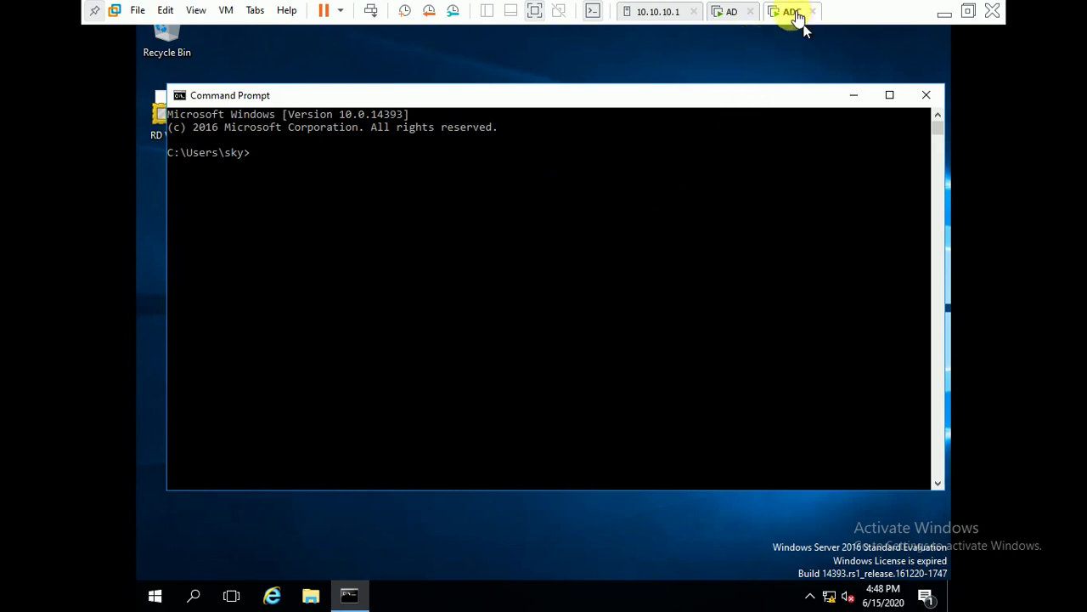
click(726, 12)
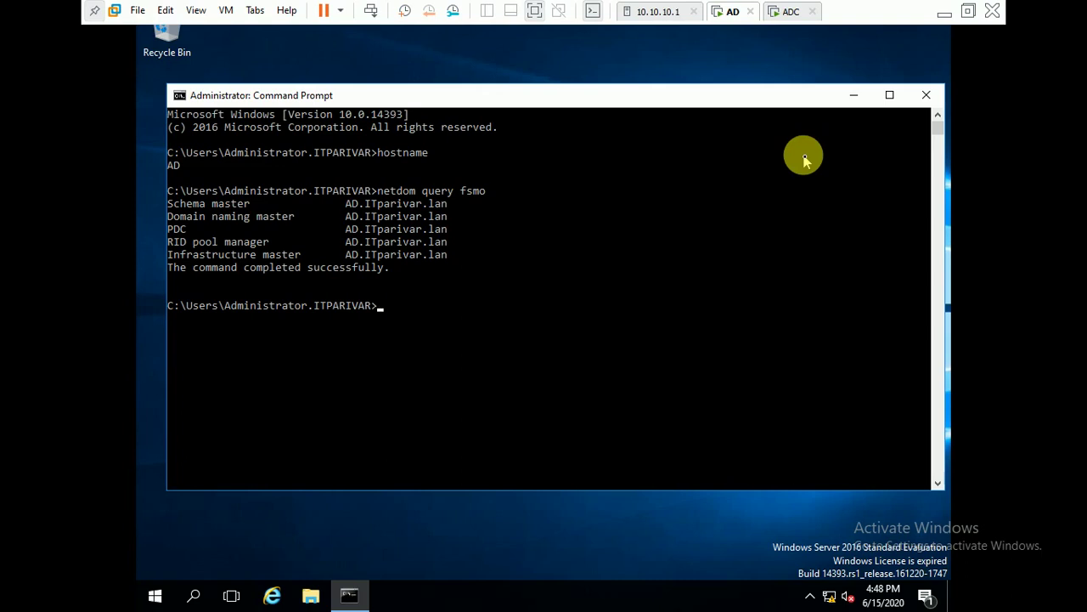
click(929, 104)
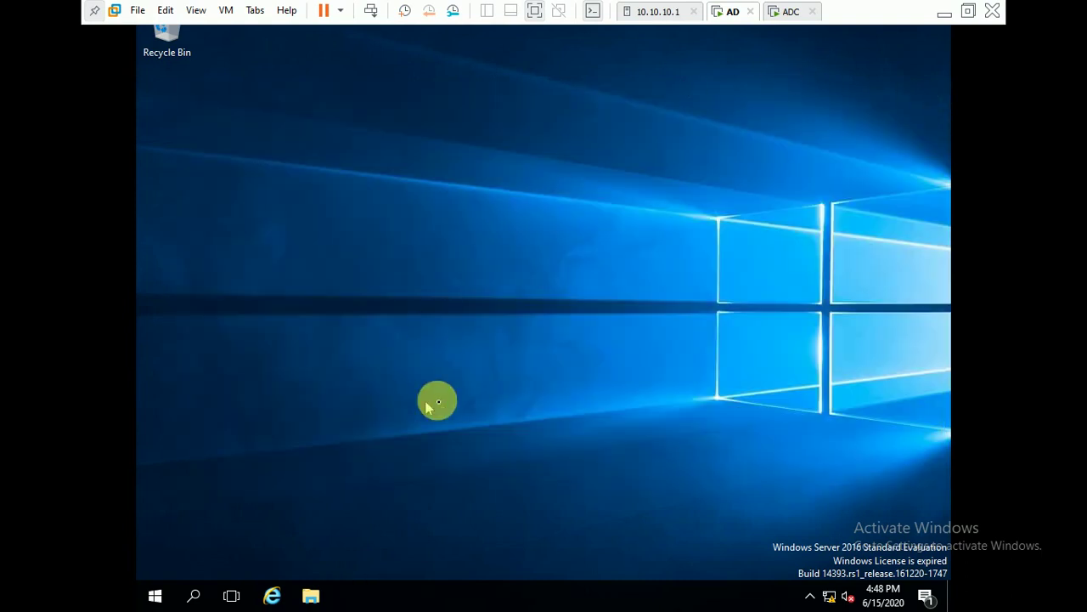
Try to open the network adapter options from the AD server's Ethernet settings.
right_click(597, 283)
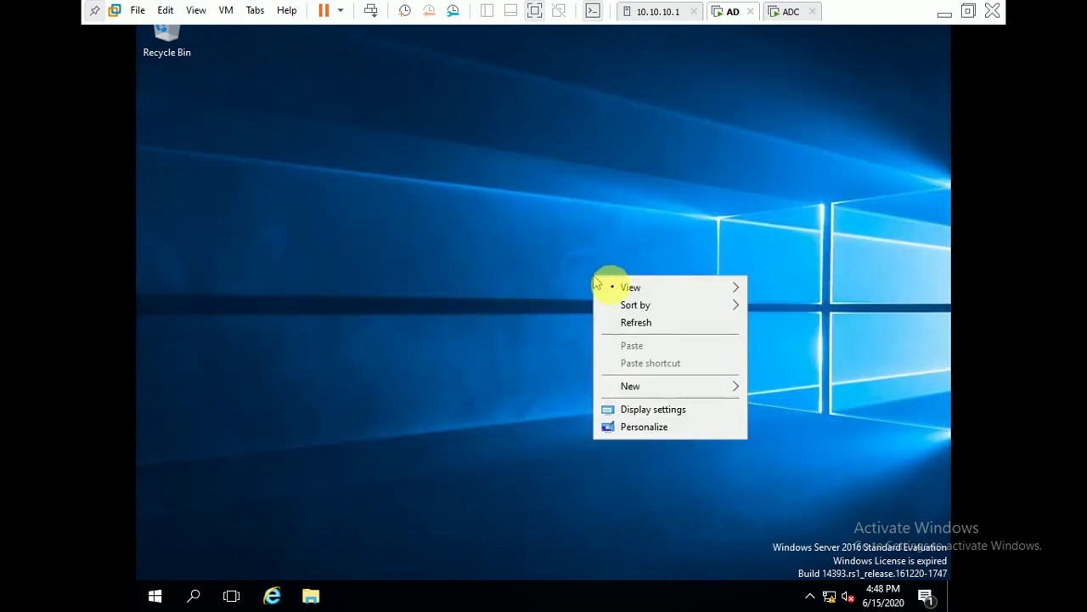
click(639, 324)
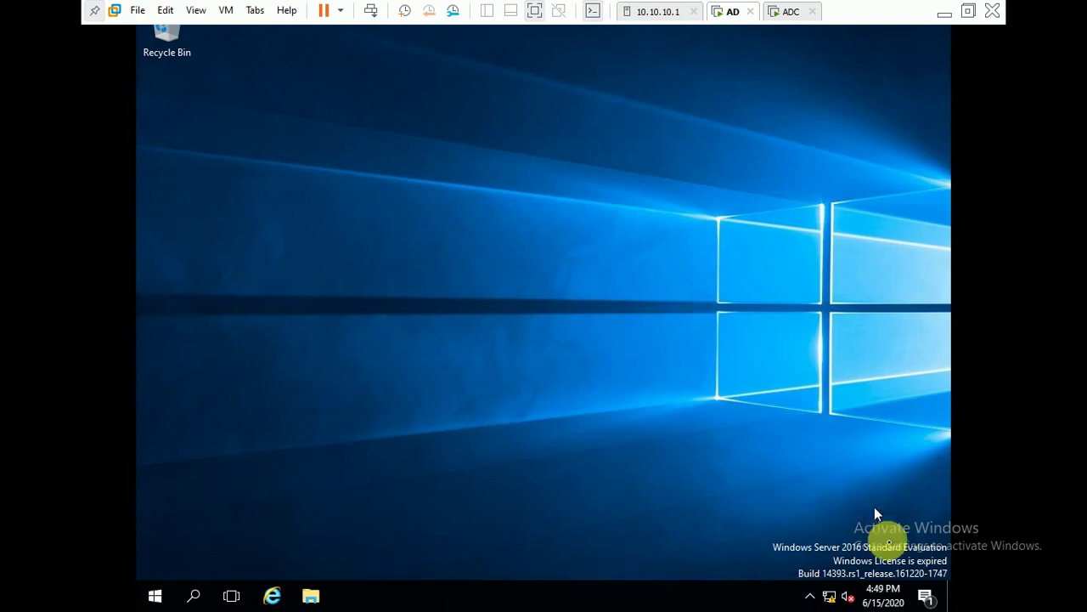
click(829, 595)
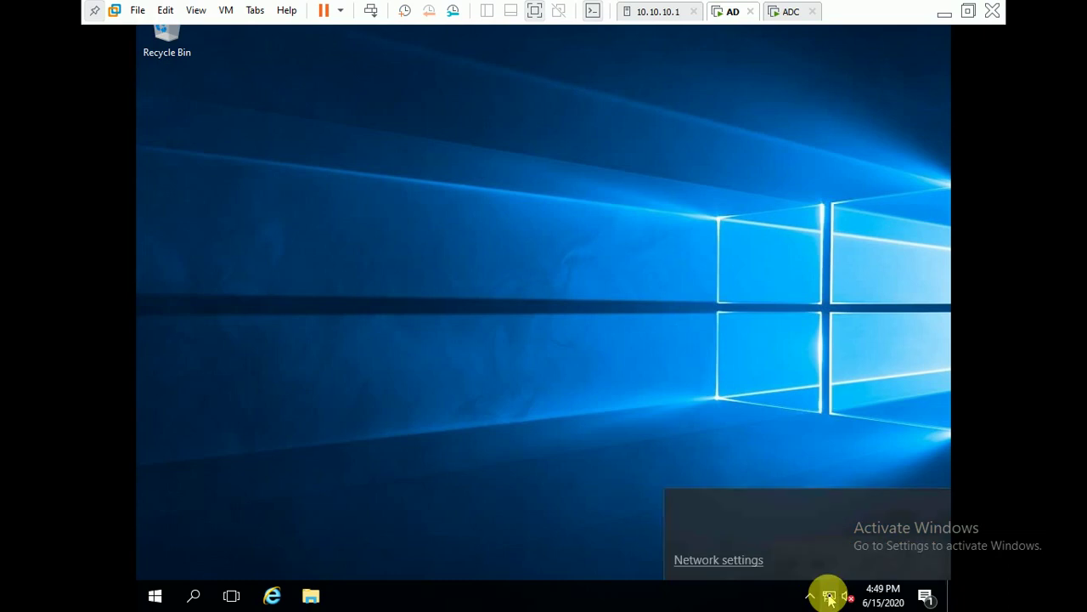
click(722, 559)
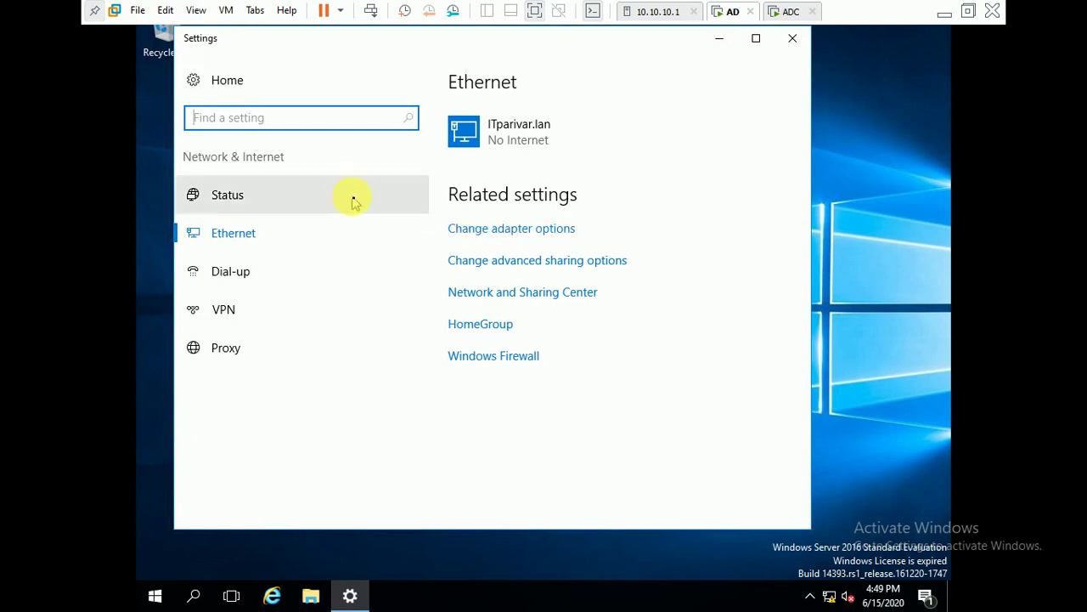
click(281, 235)
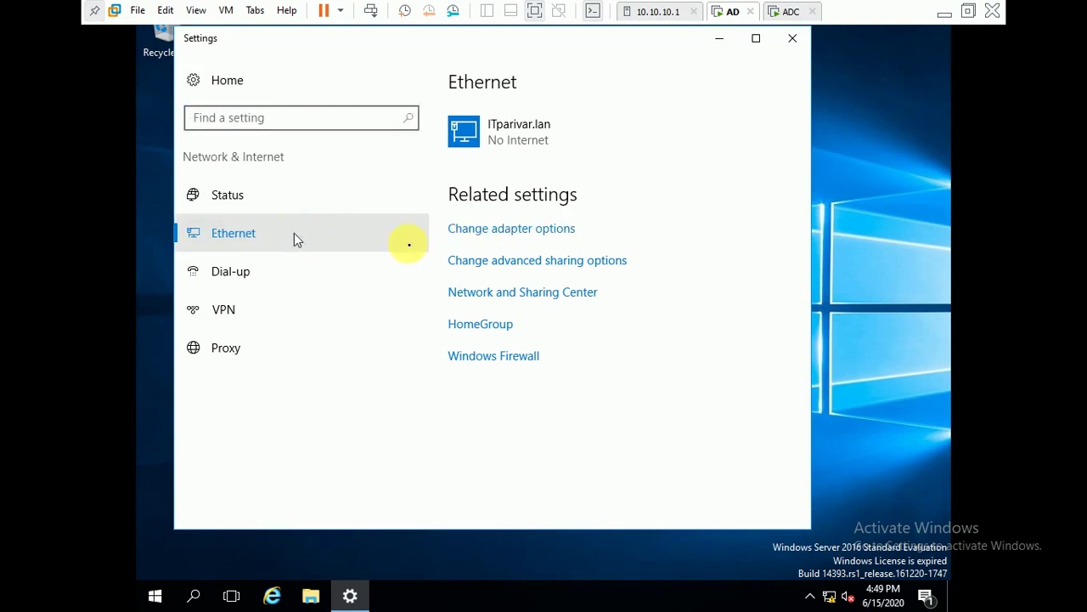
click(526, 231)
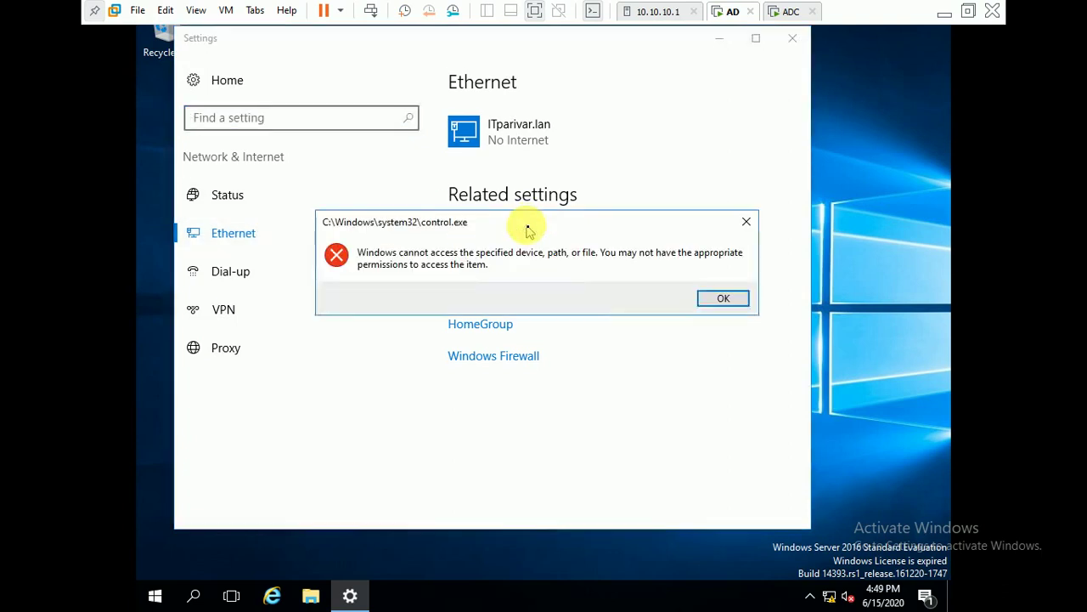
click(733, 305)
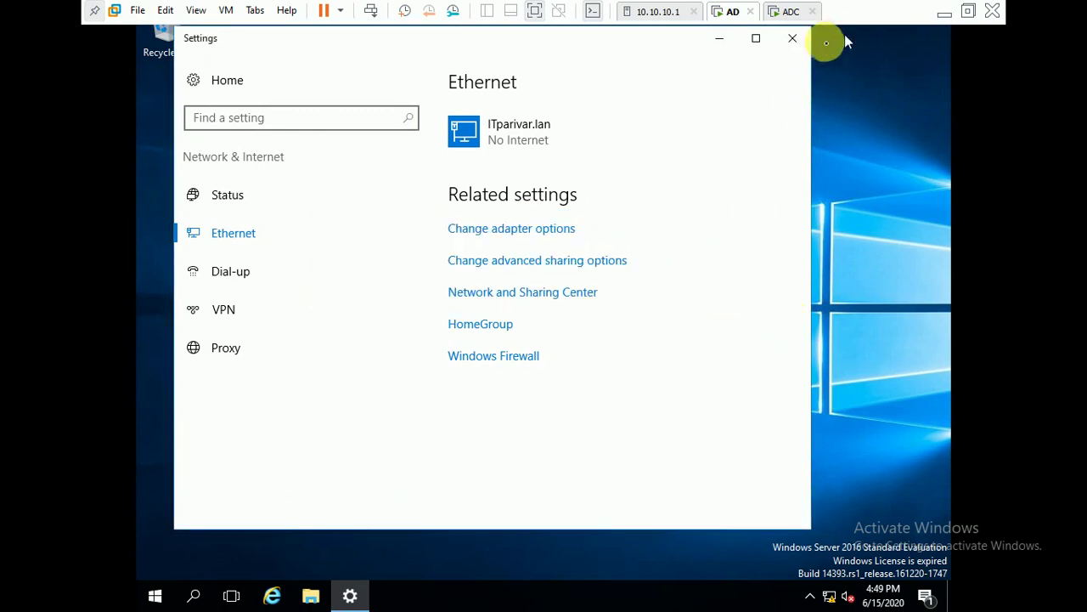
click(788, 39)
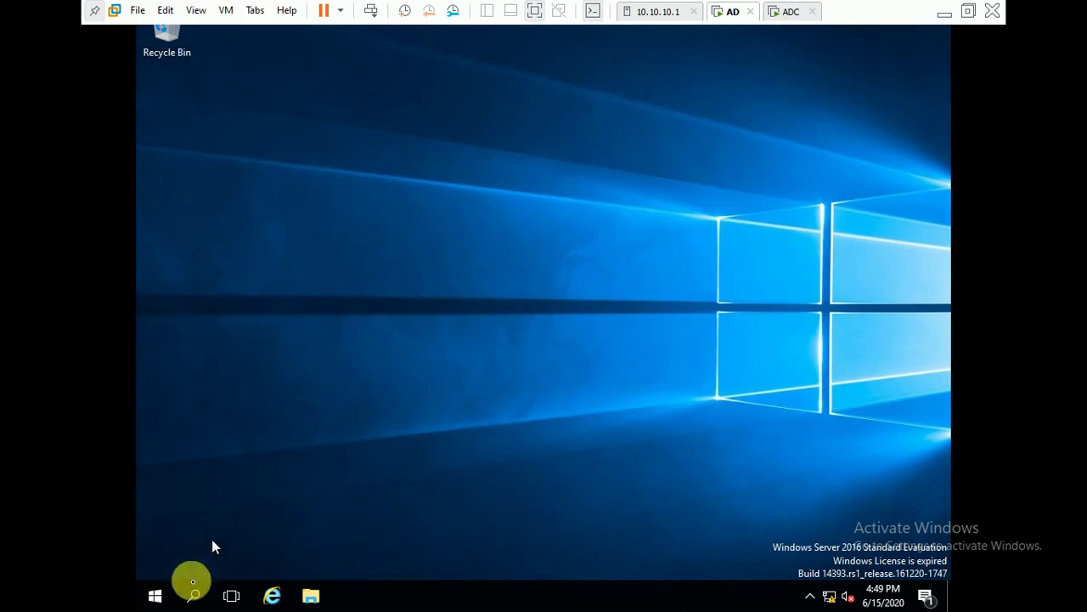
Shut down the AD server with the reason Other (Unplanned).
click(154, 596)
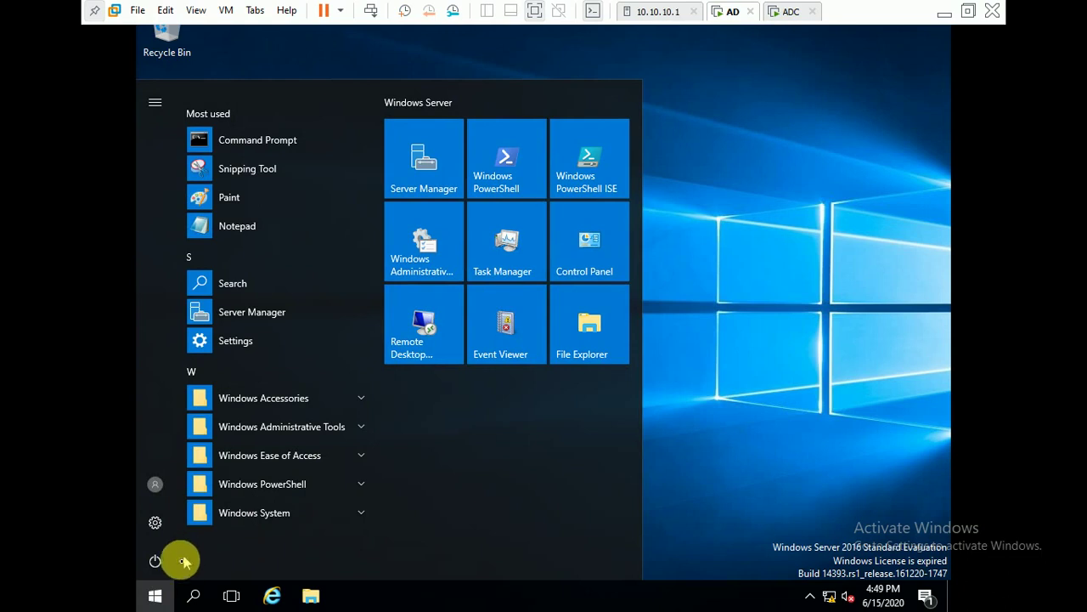
click(155, 564)
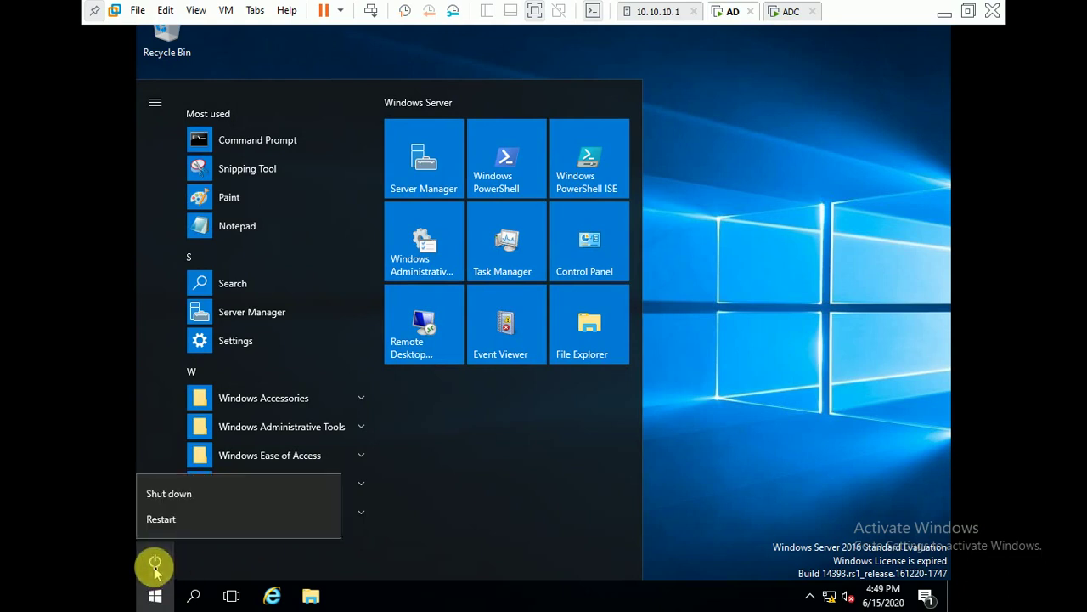
click(179, 499)
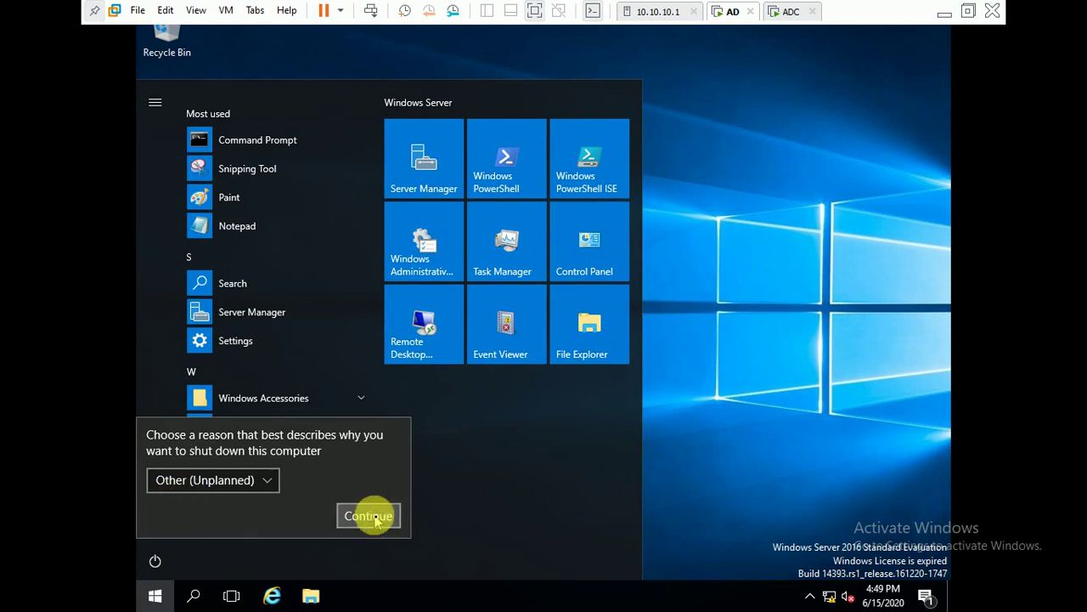
click(372, 517)
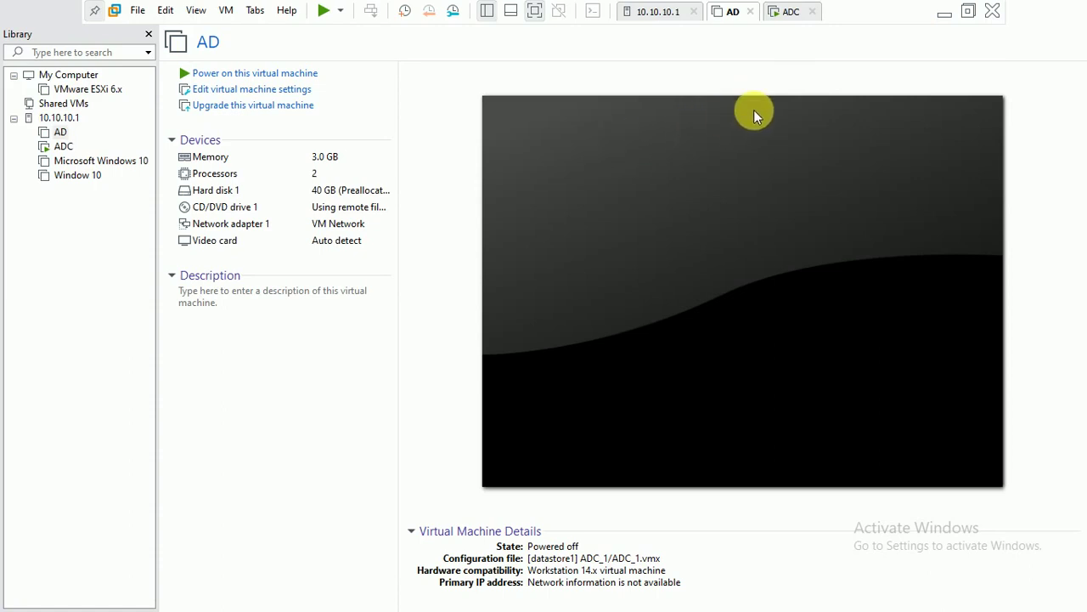
Close the Command Prompt on the ADC virtual machine and check the power state of the AD machine.
click(790, 13)
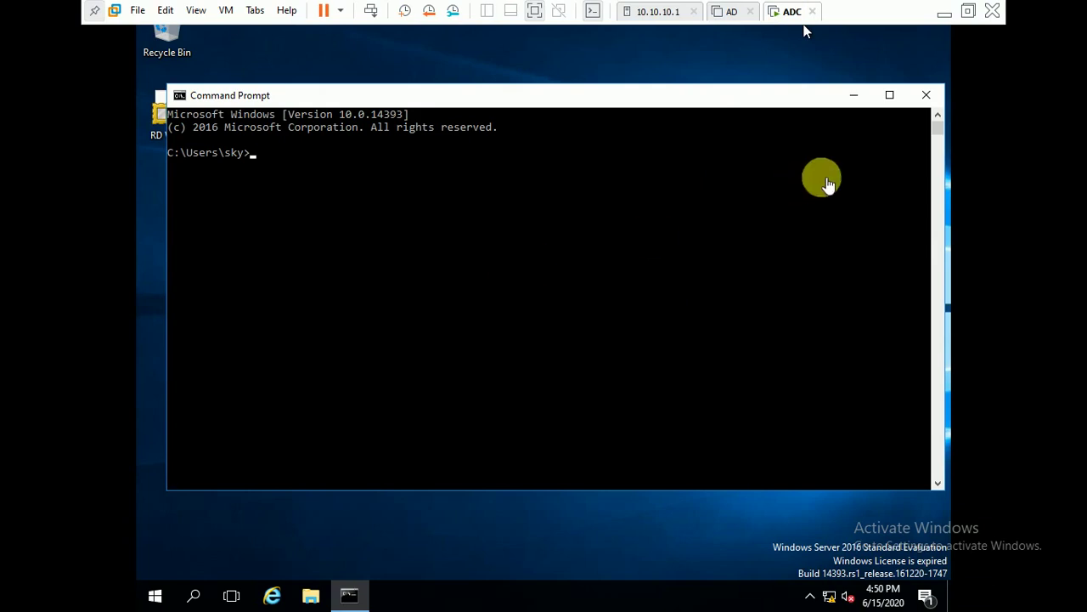
click(927, 96)
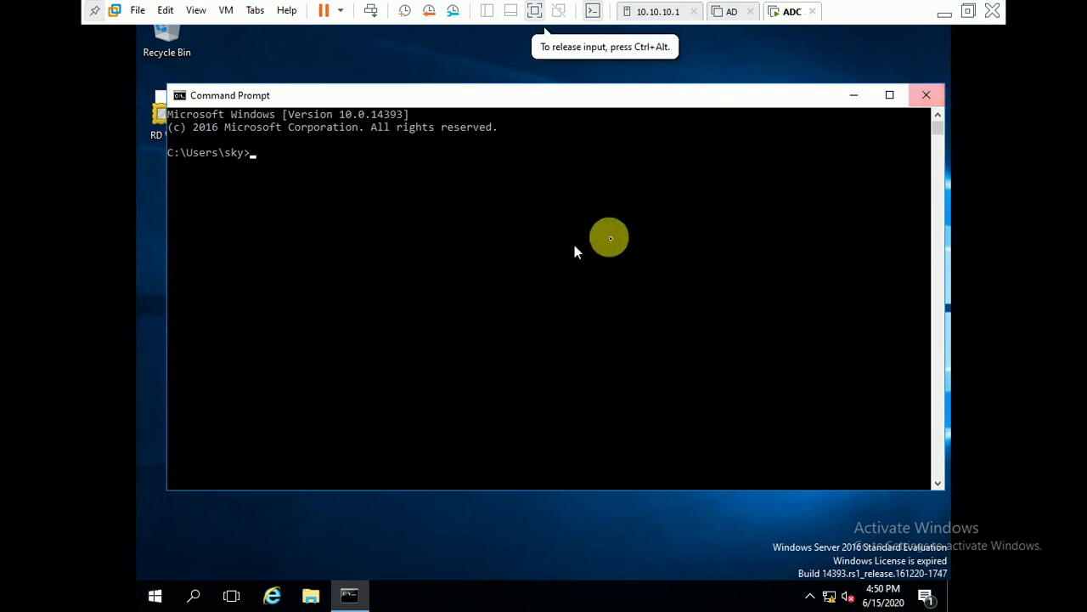
click(930, 98)
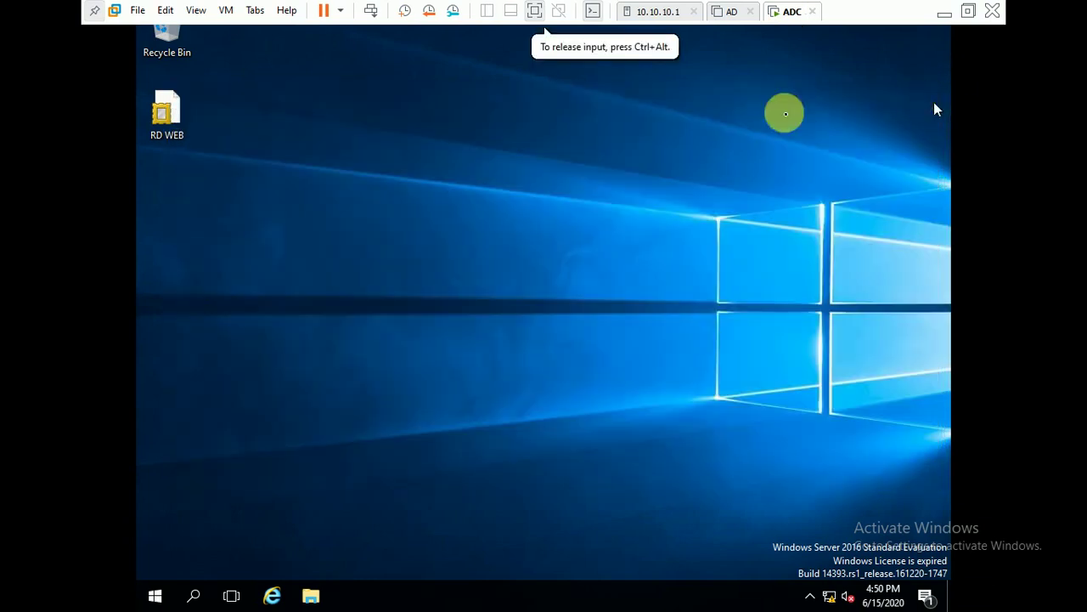
click(727, 15)
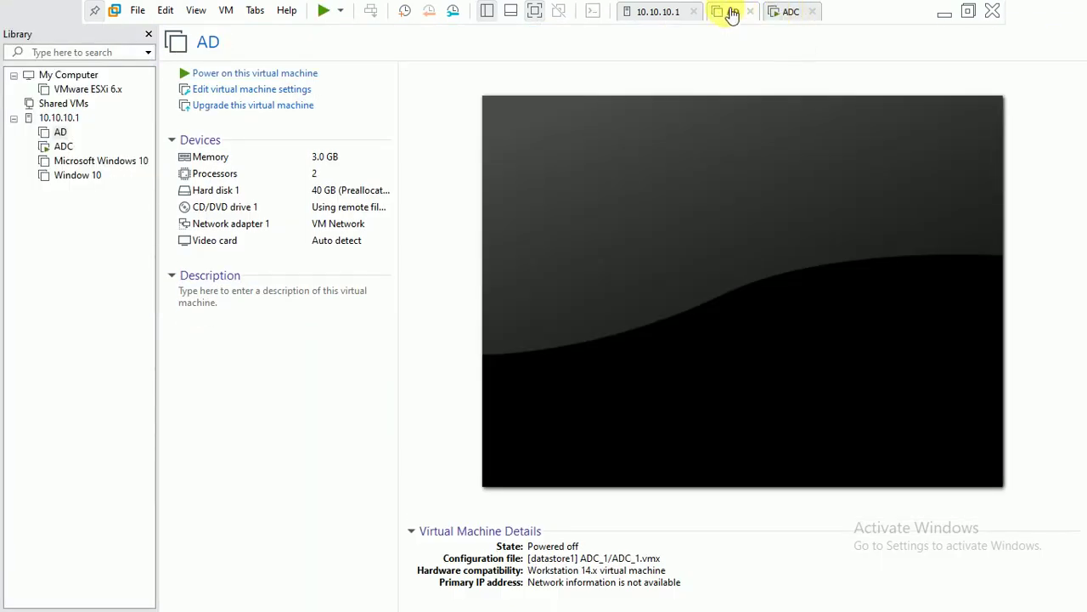
click(791, 13)
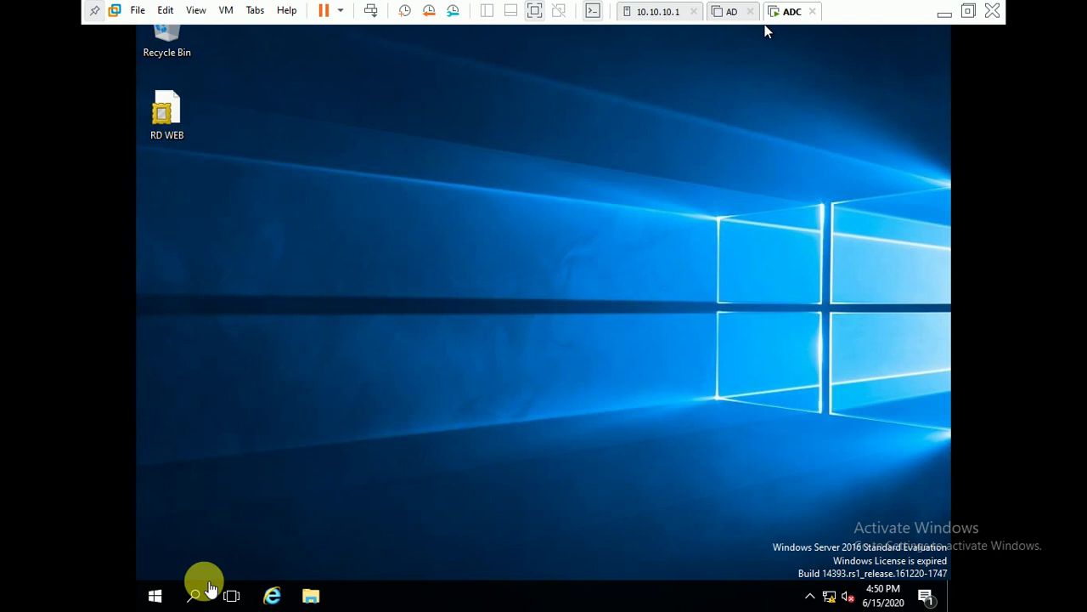
Start Server Manager on the ADC server and open Active Directory Users and Computers from it.
click(151, 595)
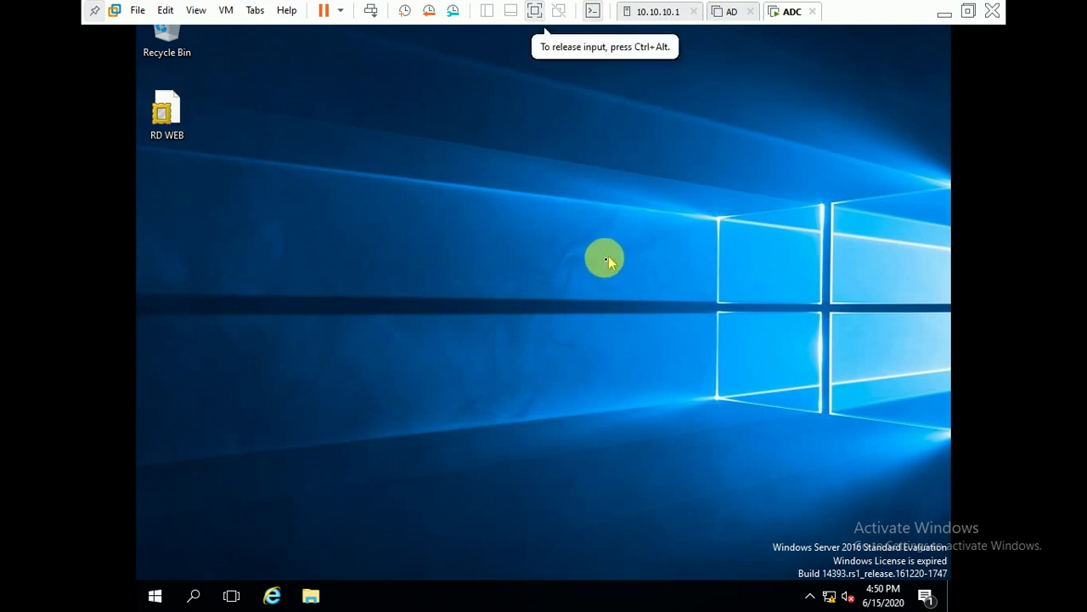
click(162, 596)
click(422, 174)
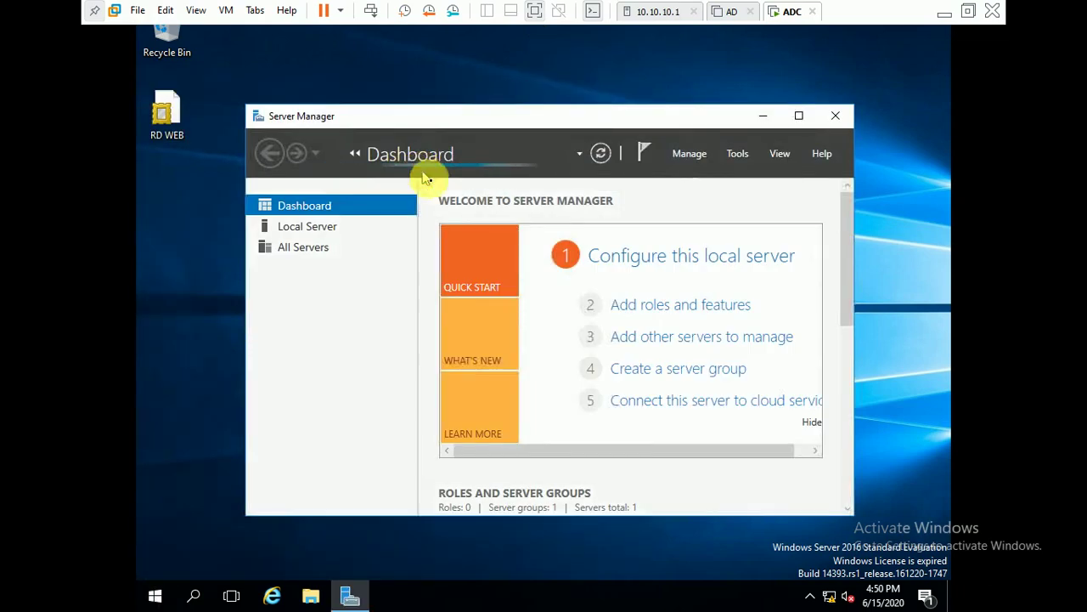
click(738, 157)
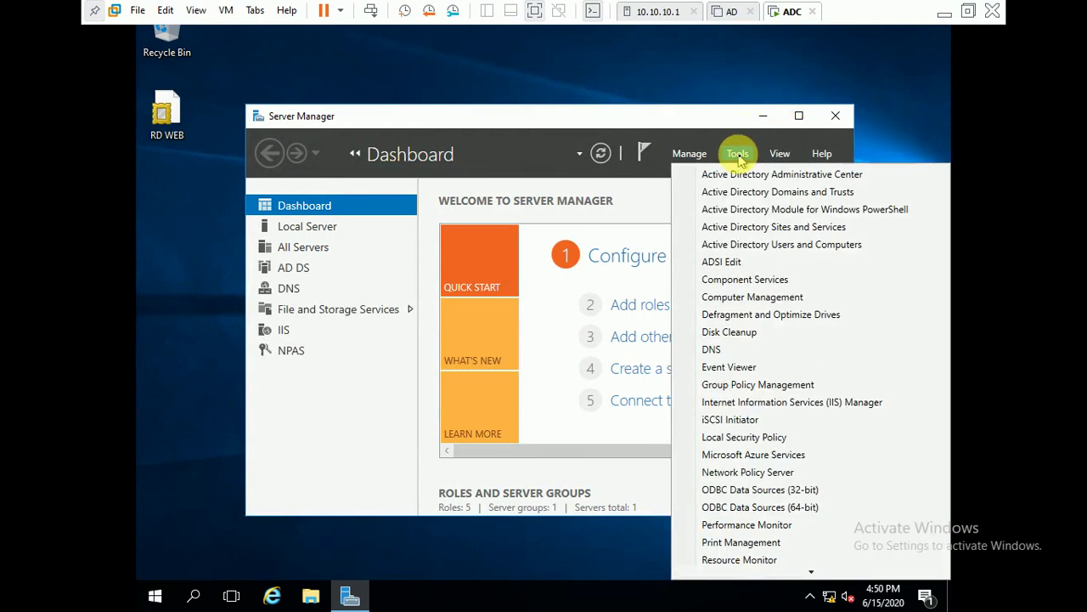
click(755, 246)
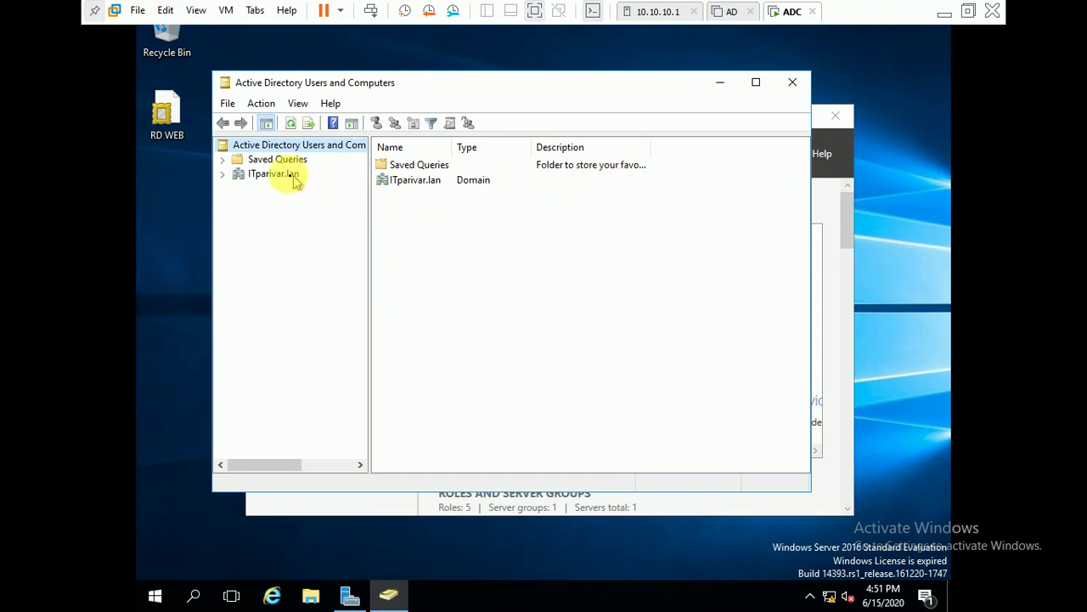
Select the ITparivar.lan domain and expand its tree of containers and organizational units.
click(266, 174)
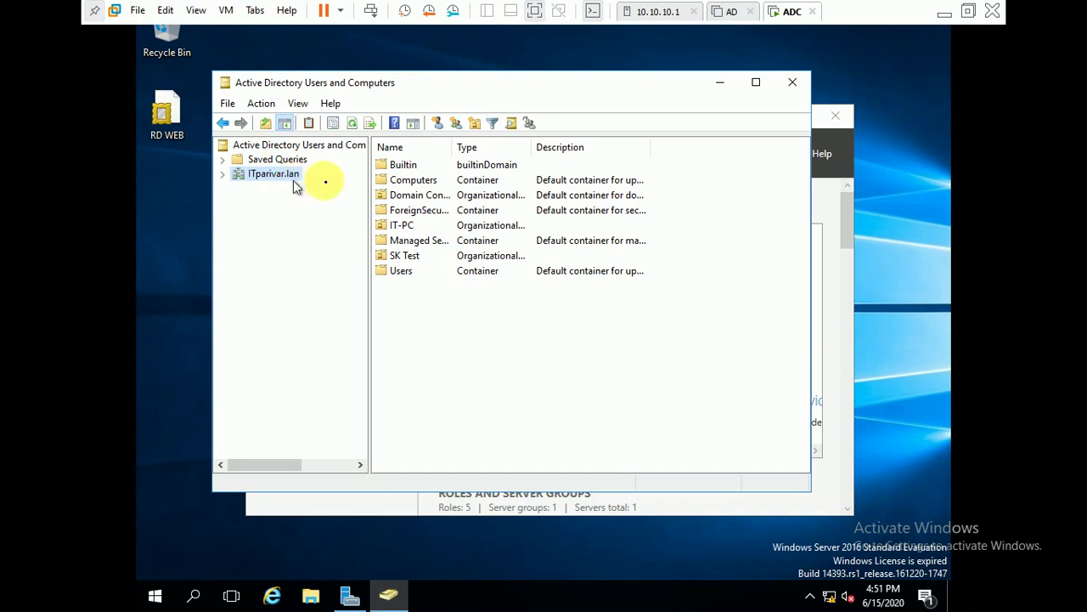
click(381, 209)
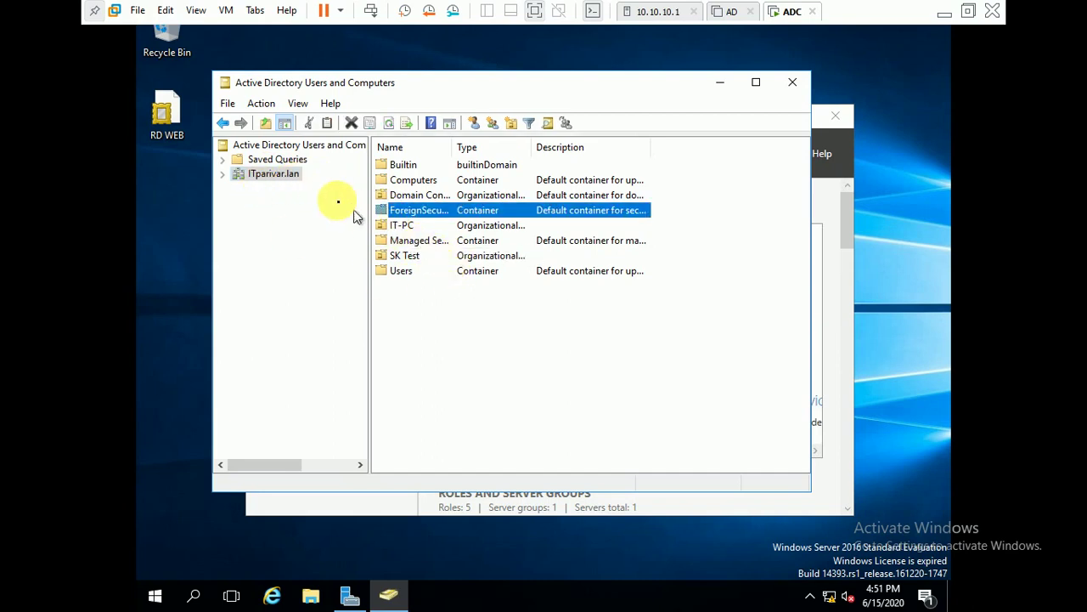
click(223, 174)
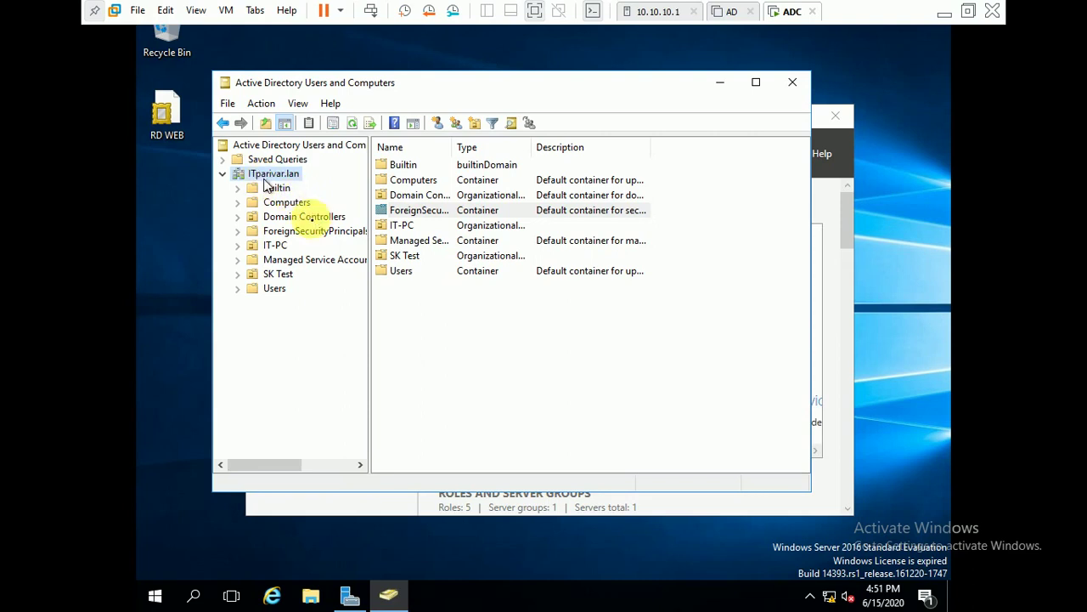
Examine the AD and AD1 entries in the Domain Controllers organizational unit and reverse their sort order by name.
click(312, 218)
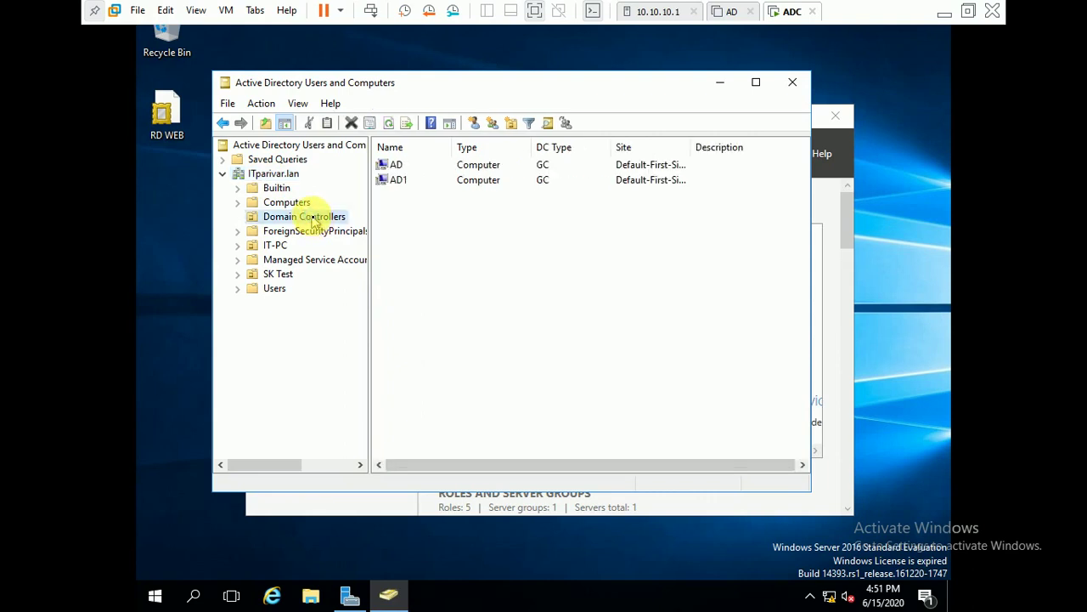
click(398, 180)
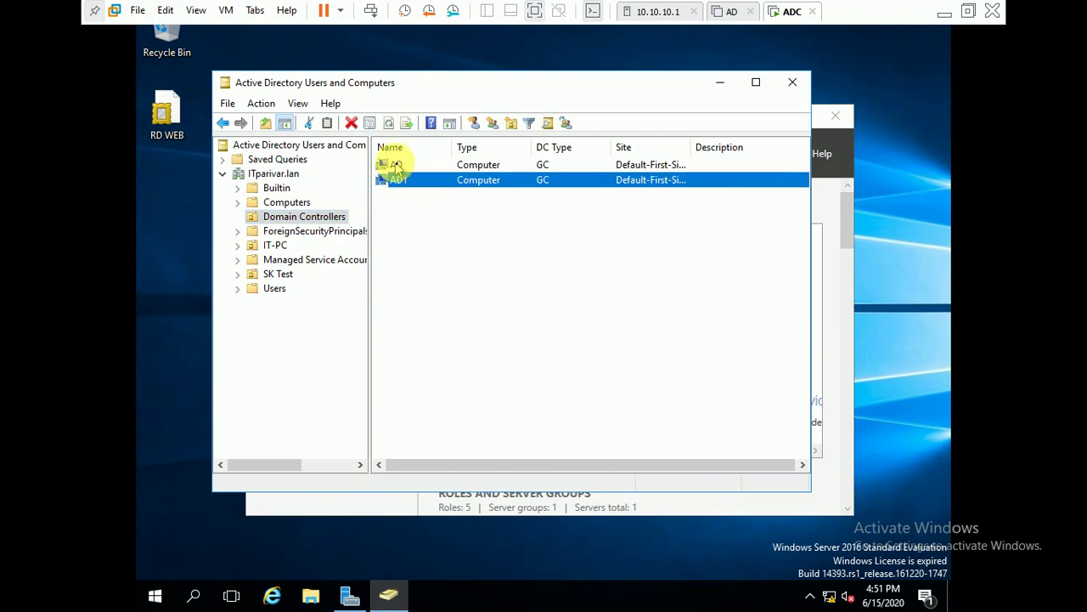
click(396, 165)
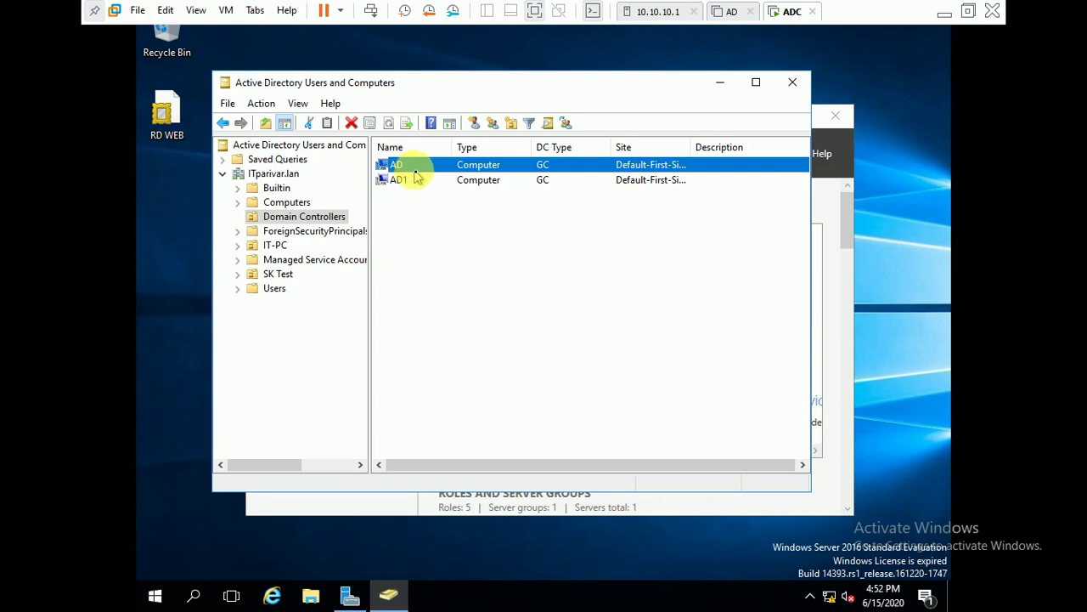
right_click(415, 170)
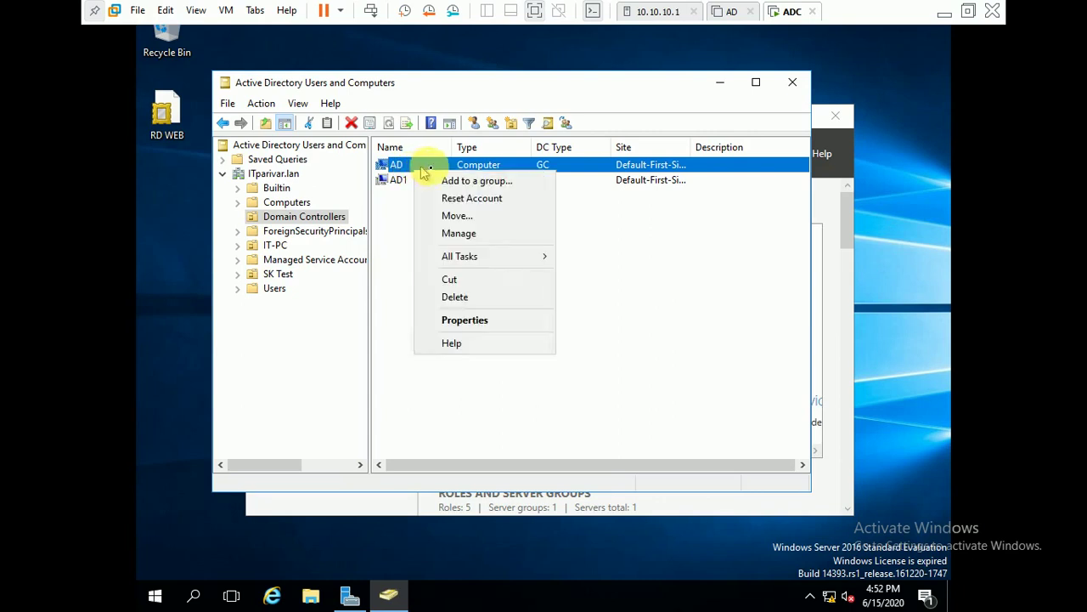
mouse_move(465, 255)
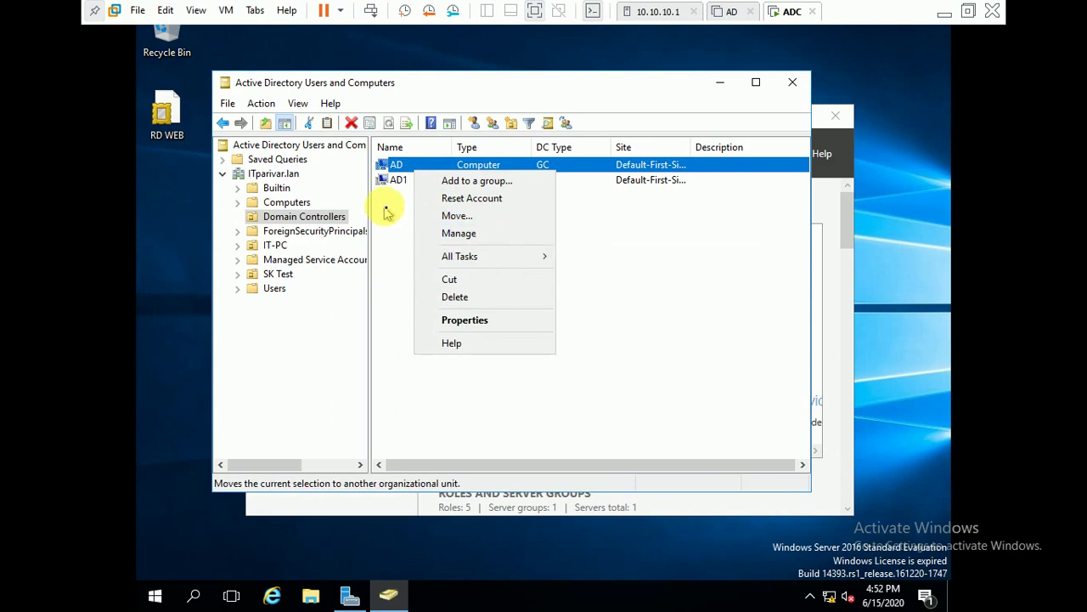
click(389, 209)
click(399, 180)
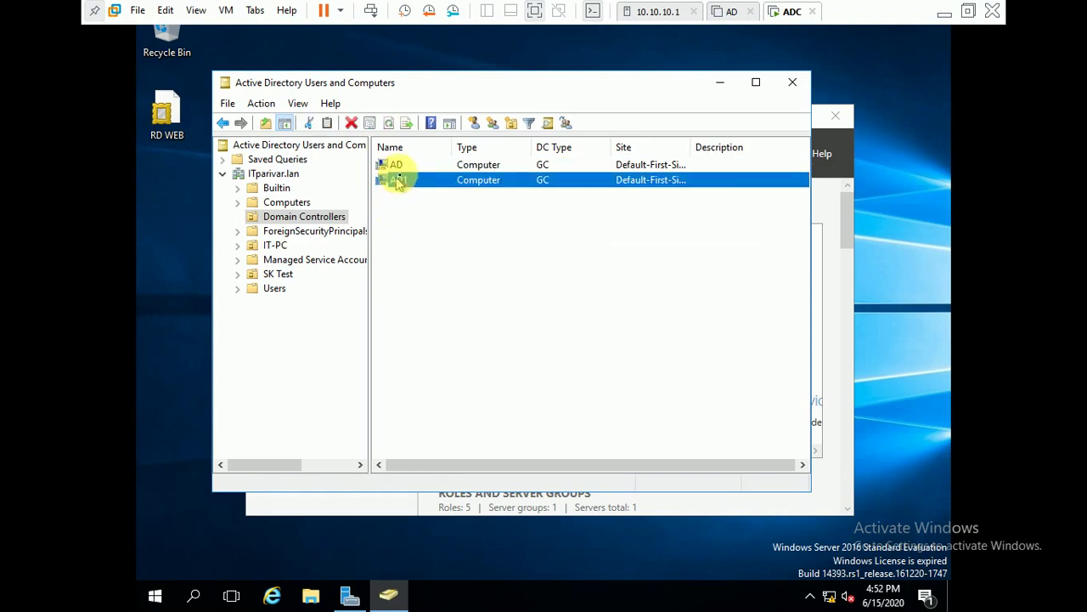
click(395, 149)
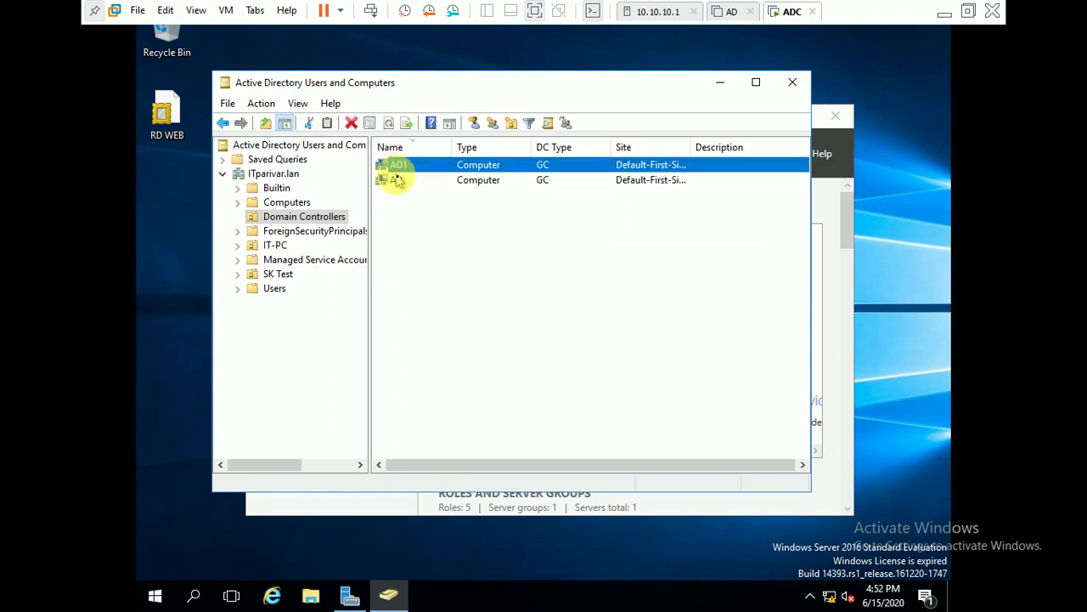
click(397, 181)
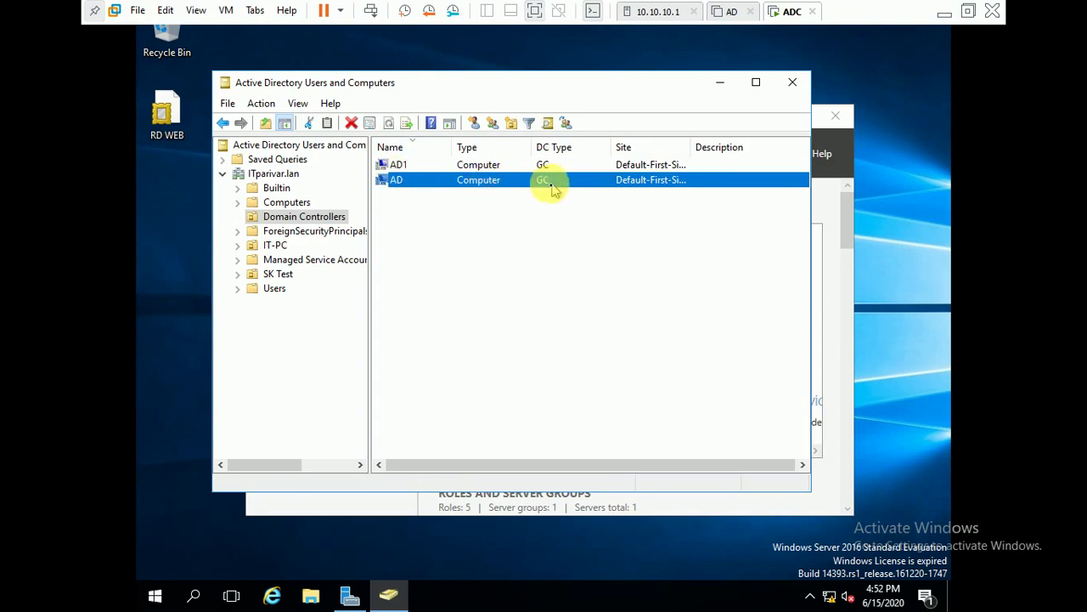
Run the hostname command in a Command Prompt to identify the current server, and close the prompt.
click(195, 597)
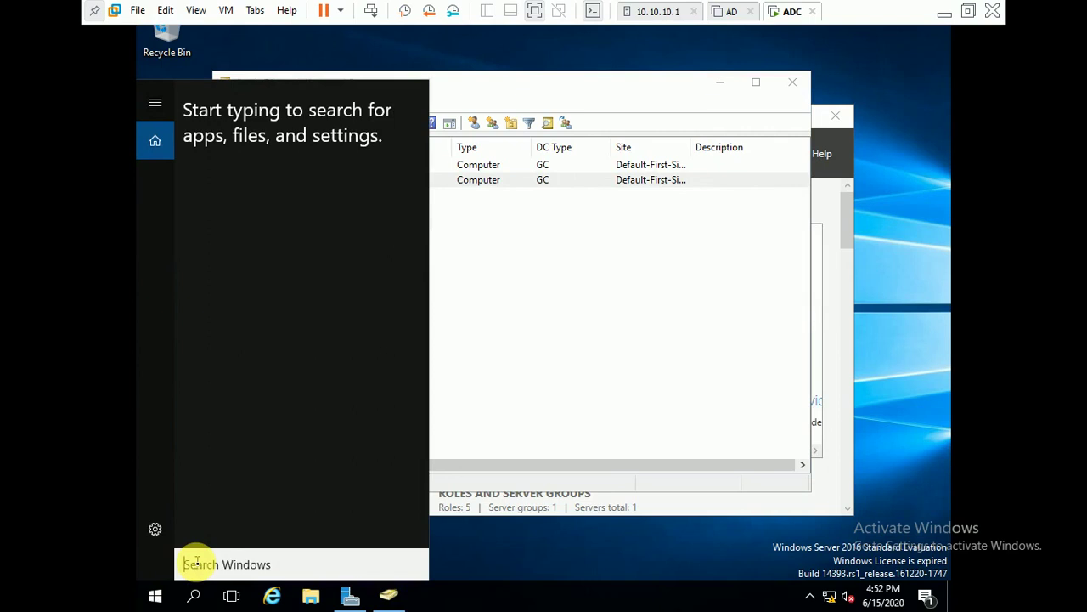
text(cmd)
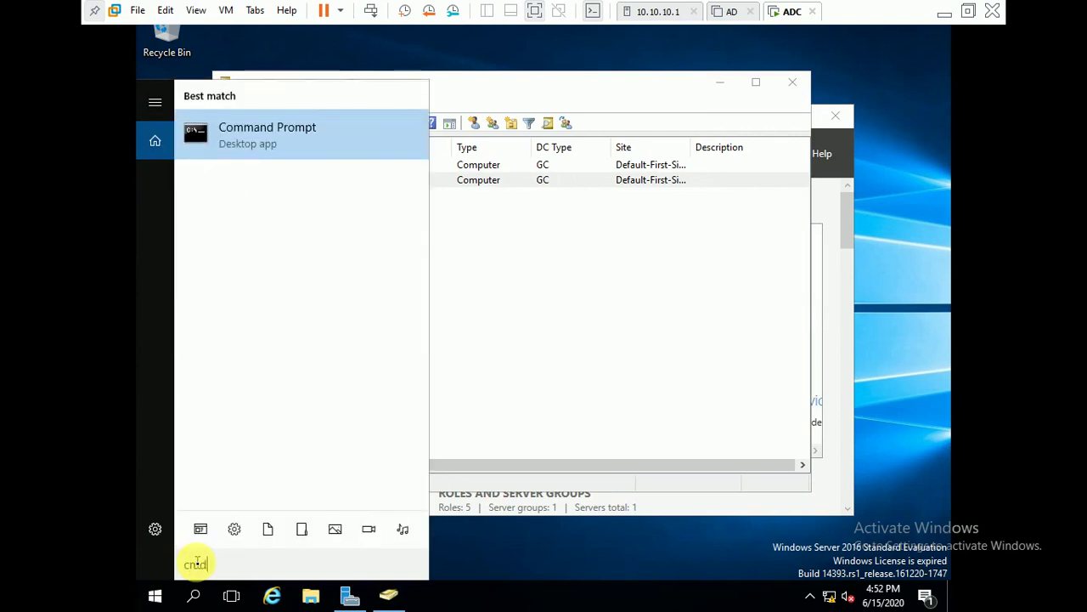
click(230, 147)
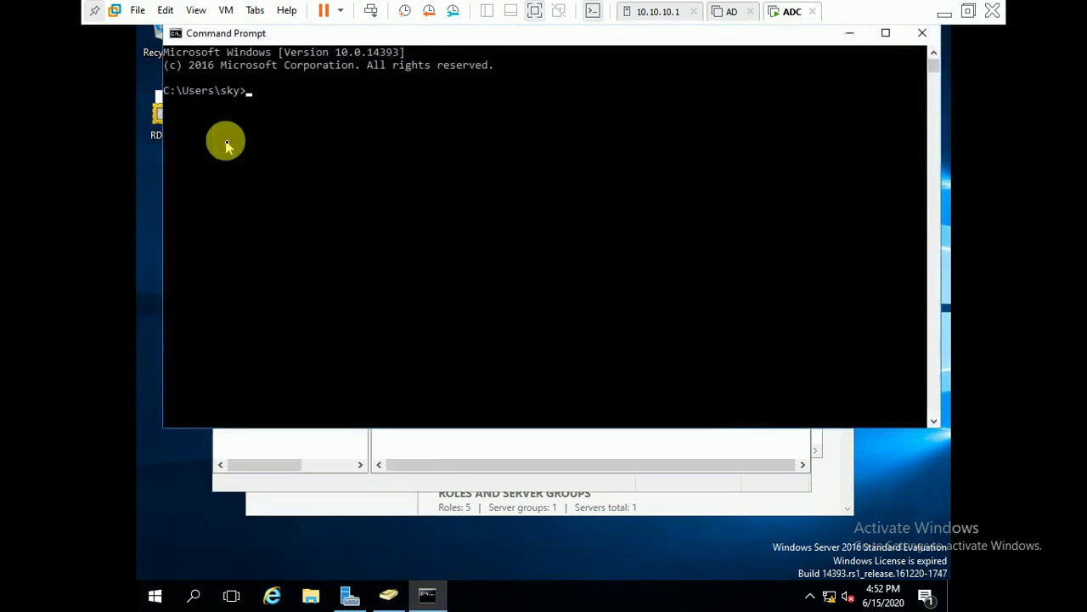
text(hostname)
key(Return)
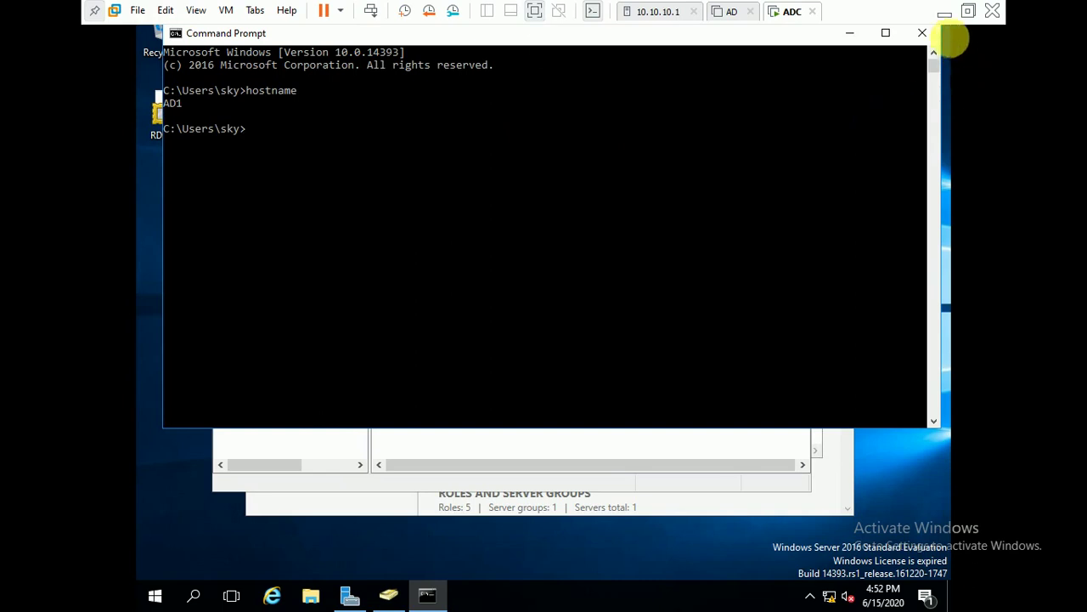
click(923, 36)
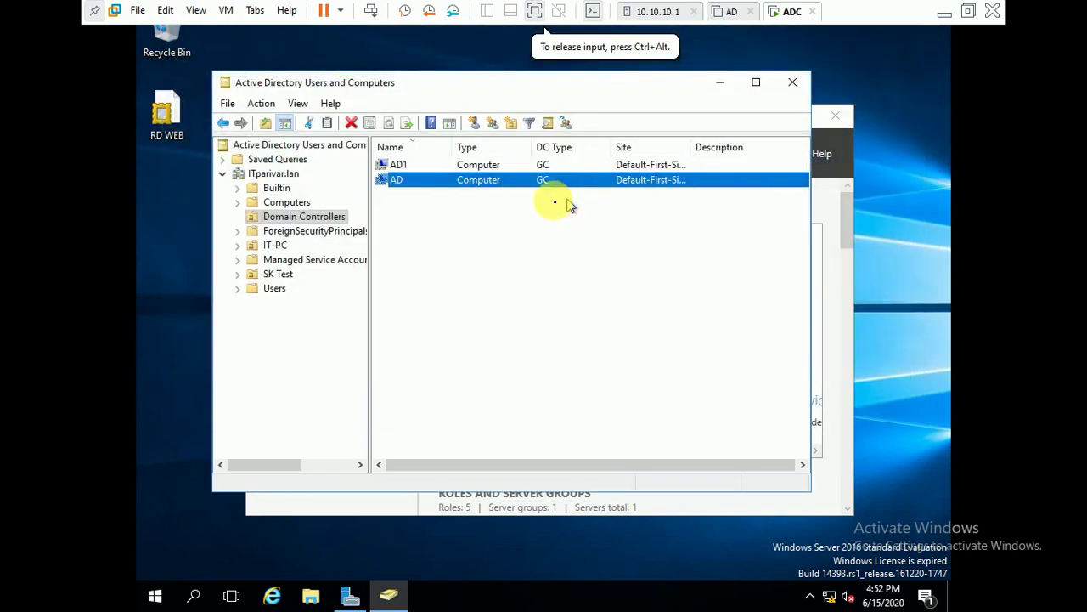
Delete the domain controller AD as permanently offline, accepting global catalog removal and the FSMO role move to AD1.ITparivar.lan, and continue the deletion.
right_click(408, 192)
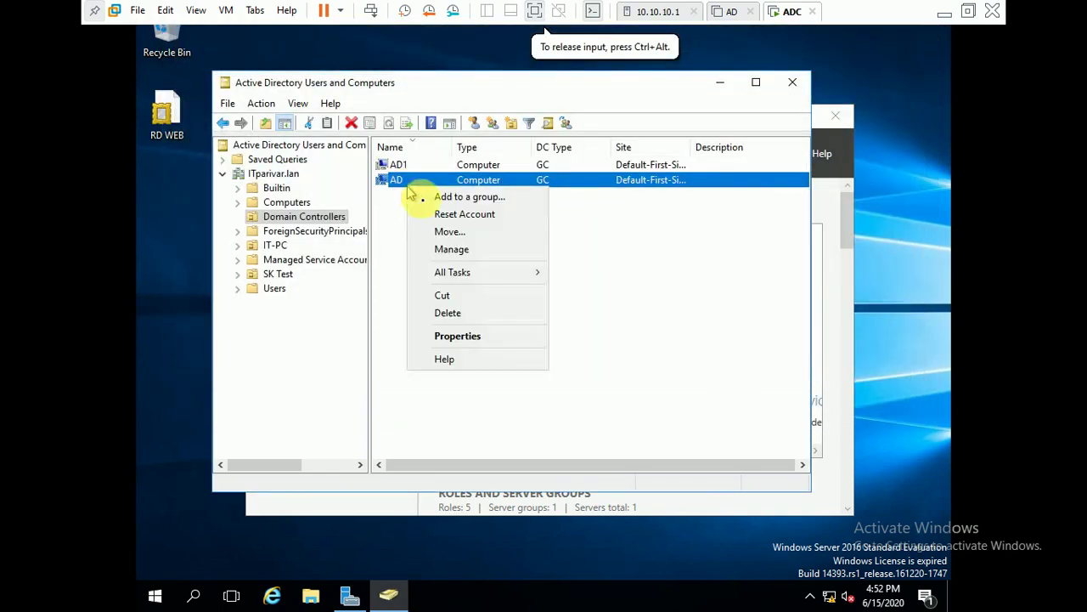
click(461, 314)
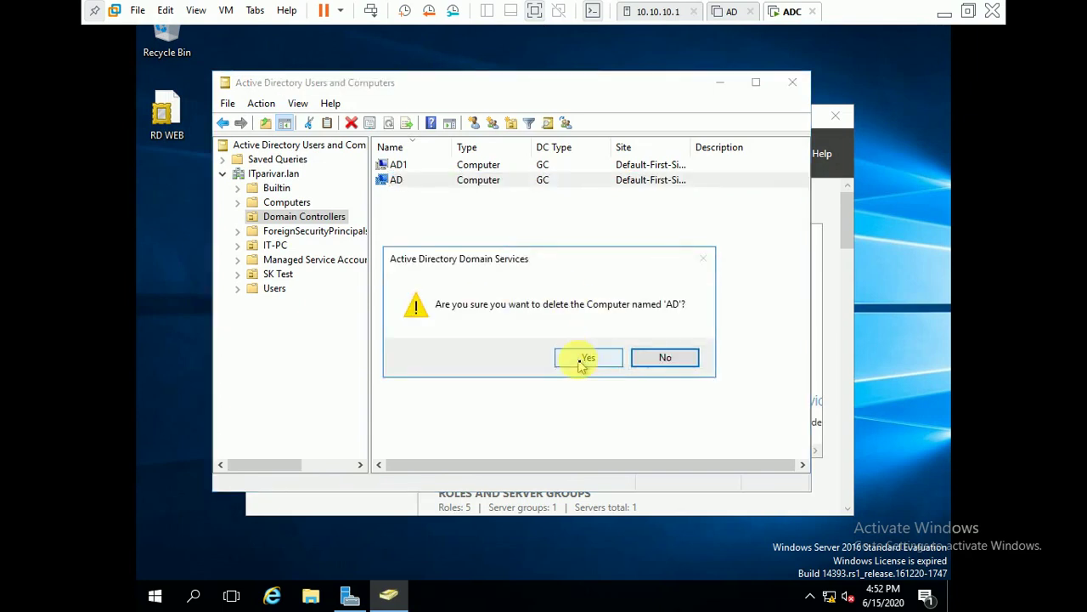
click(583, 357)
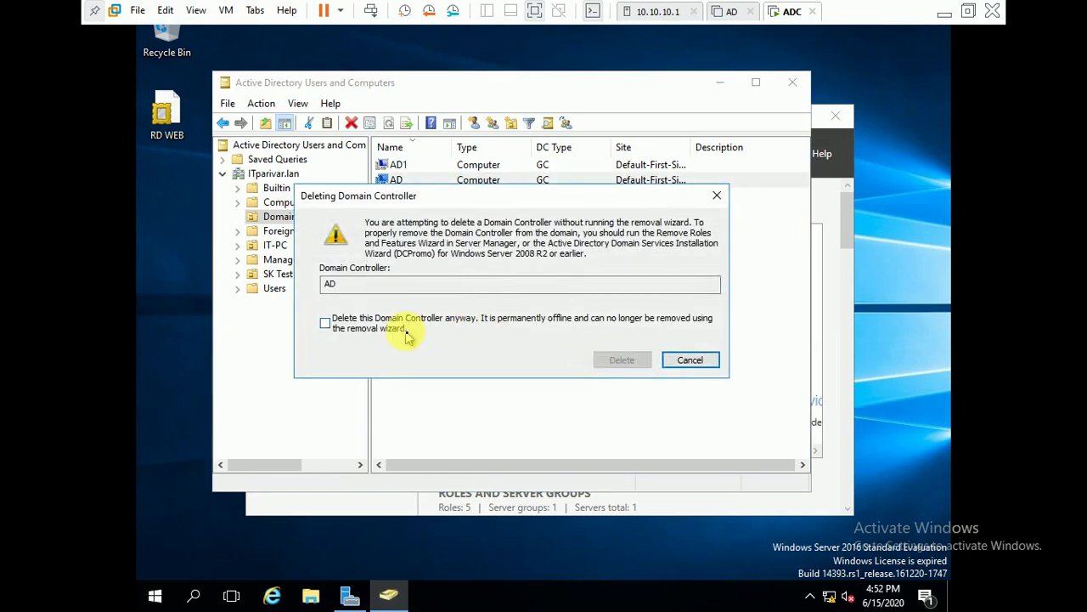
click(325, 323)
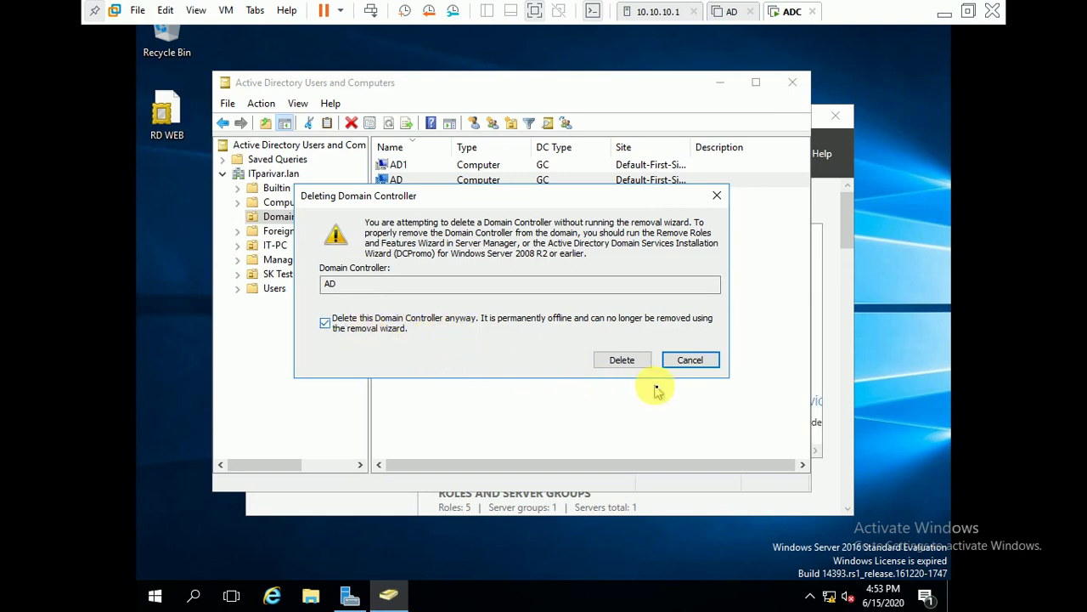
click(624, 362)
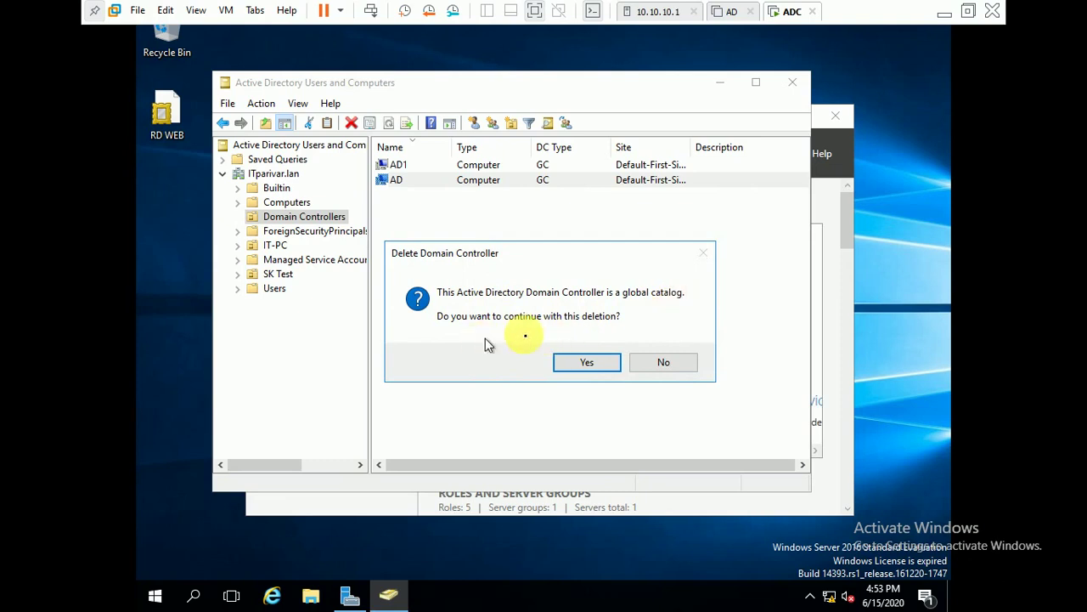
click(588, 363)
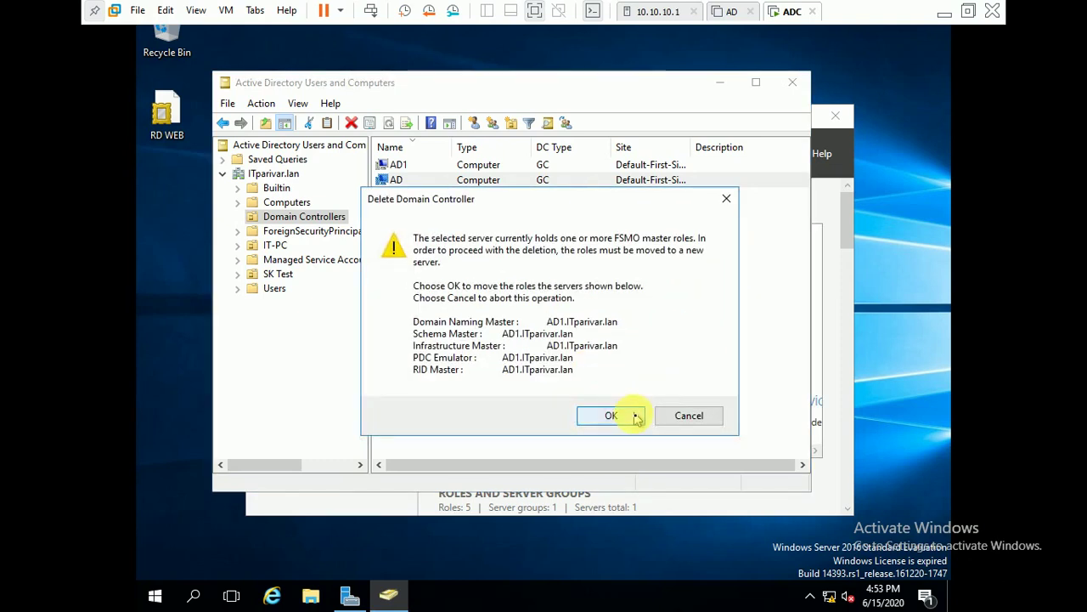
click(621, 417)
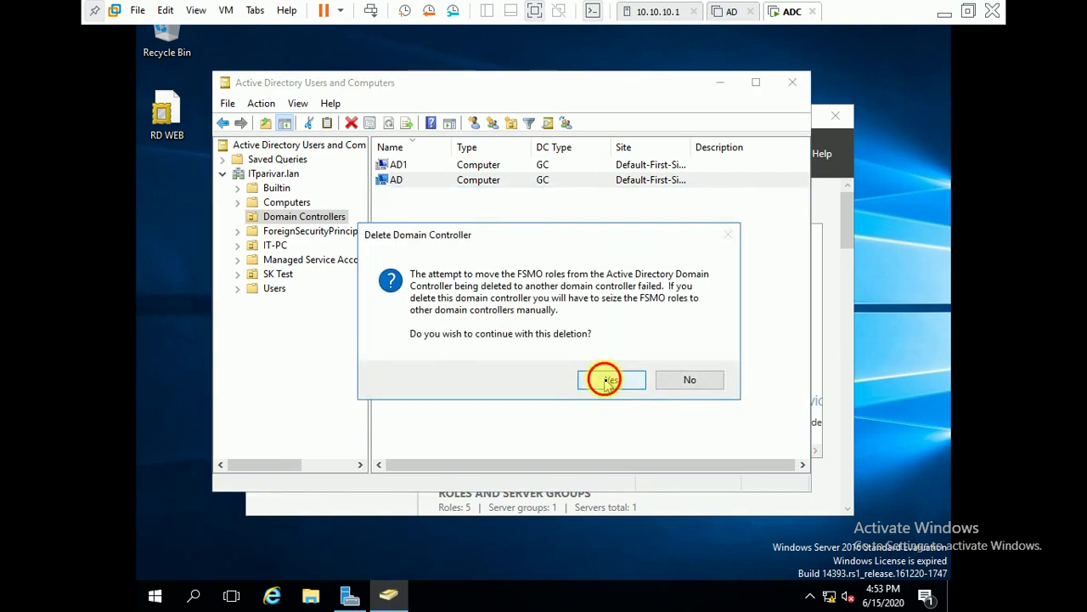
click(605, 381)
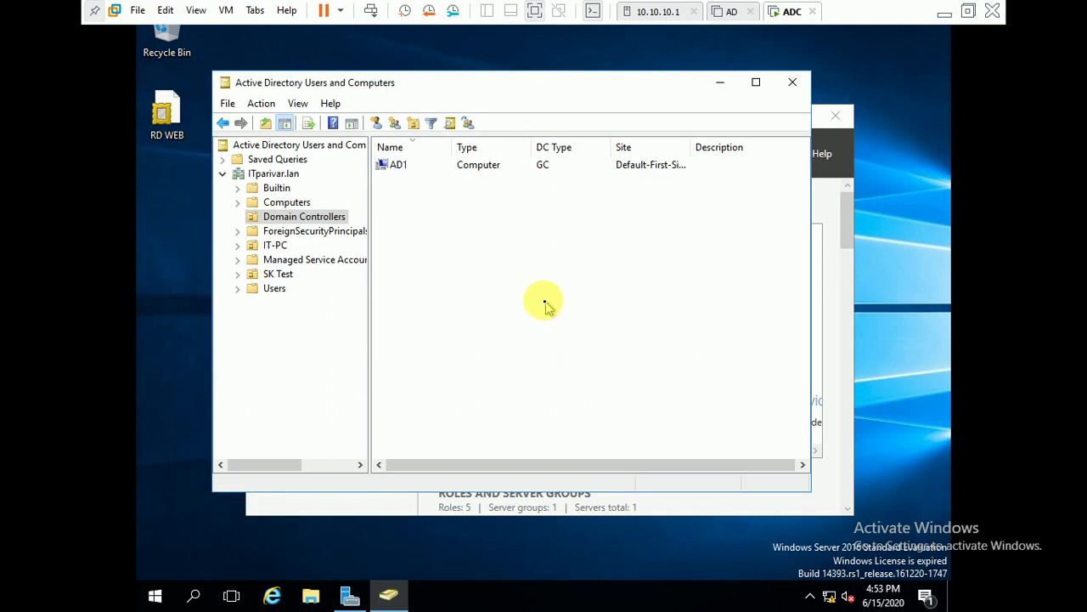
Close Active Directory Users and Computers and open Active Directory Sites and Services from Server Manager.
right_click(521, 269)
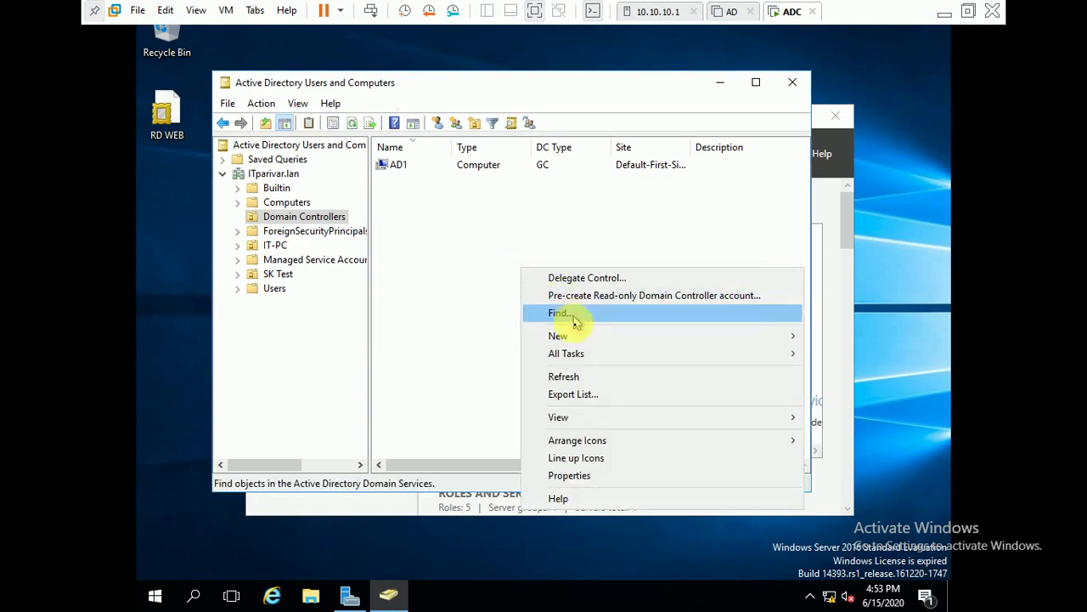
click(467, 264)
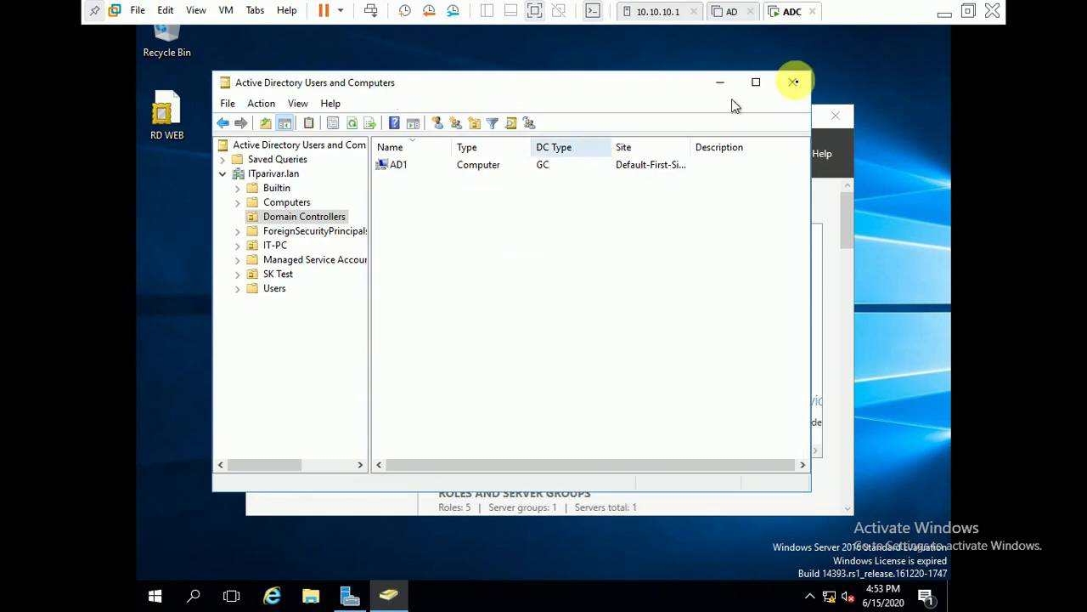
click(795, 83)
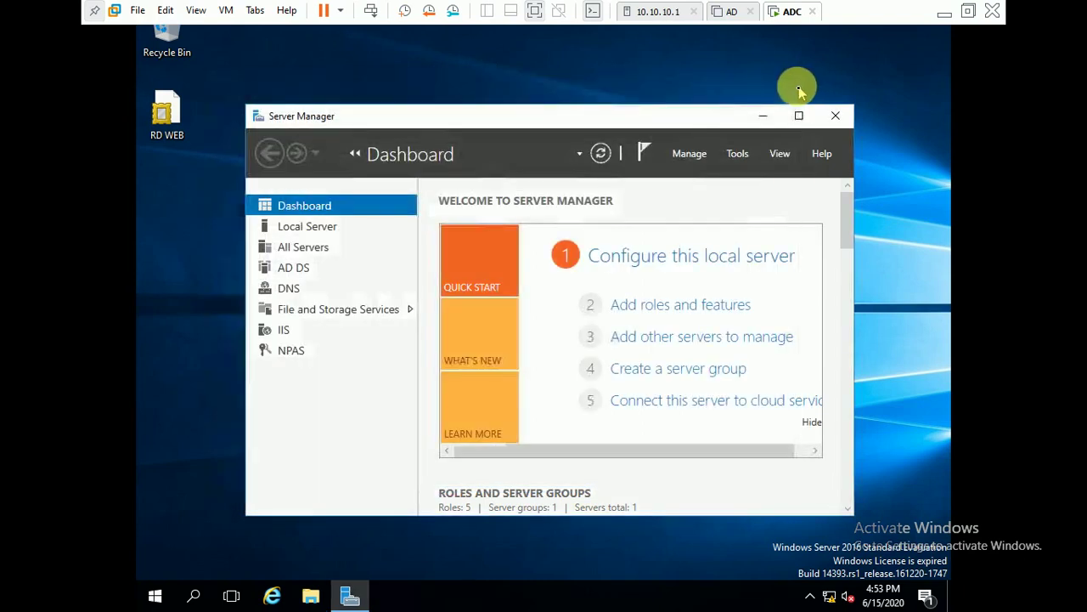
click(740, 156)
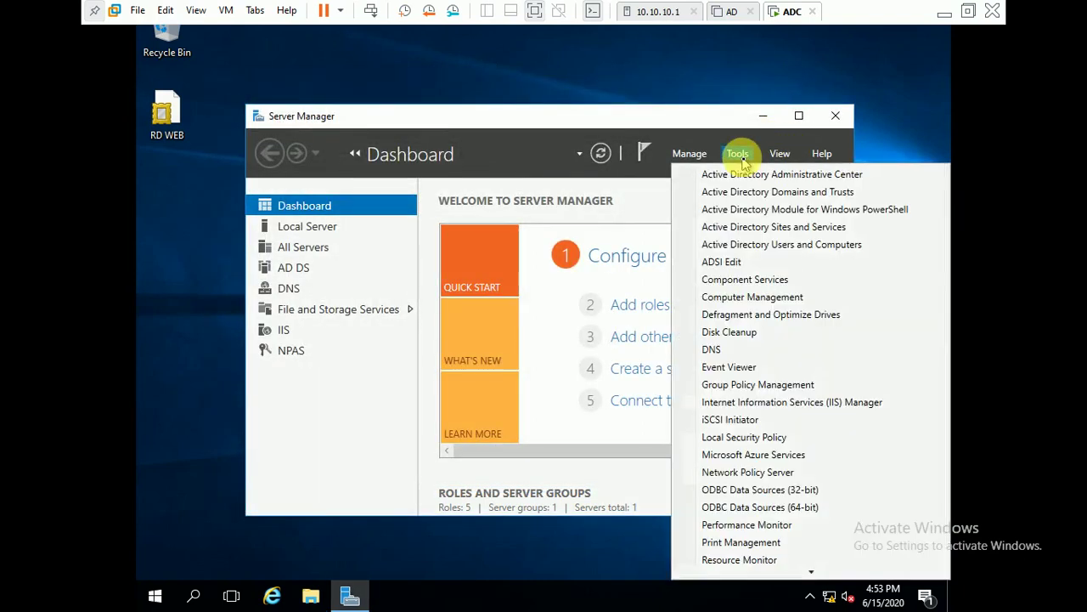
click(772, 236)
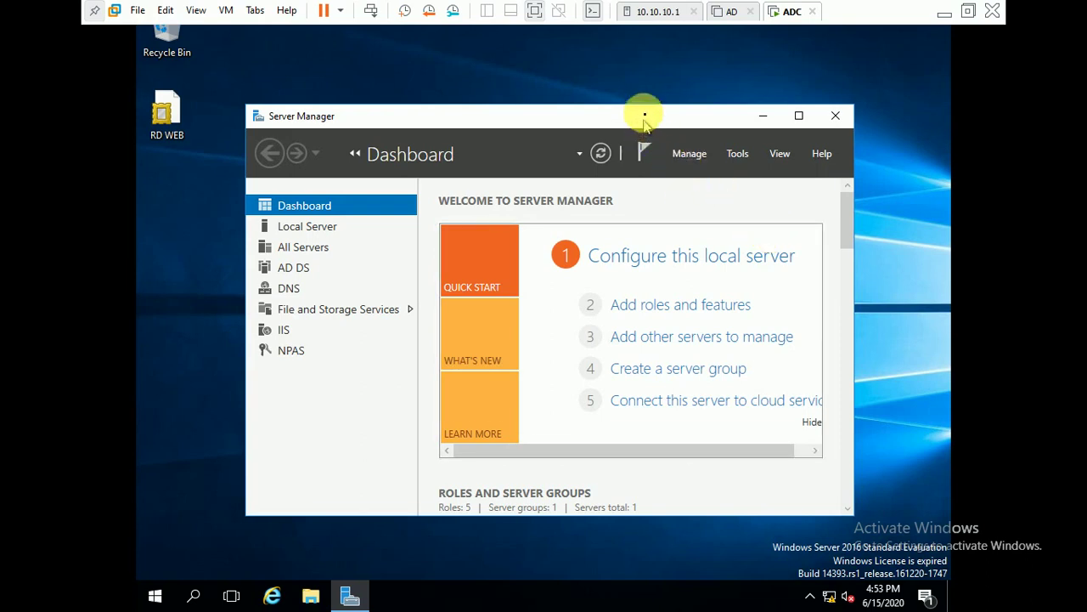
drag(645, 128, 638, 100)
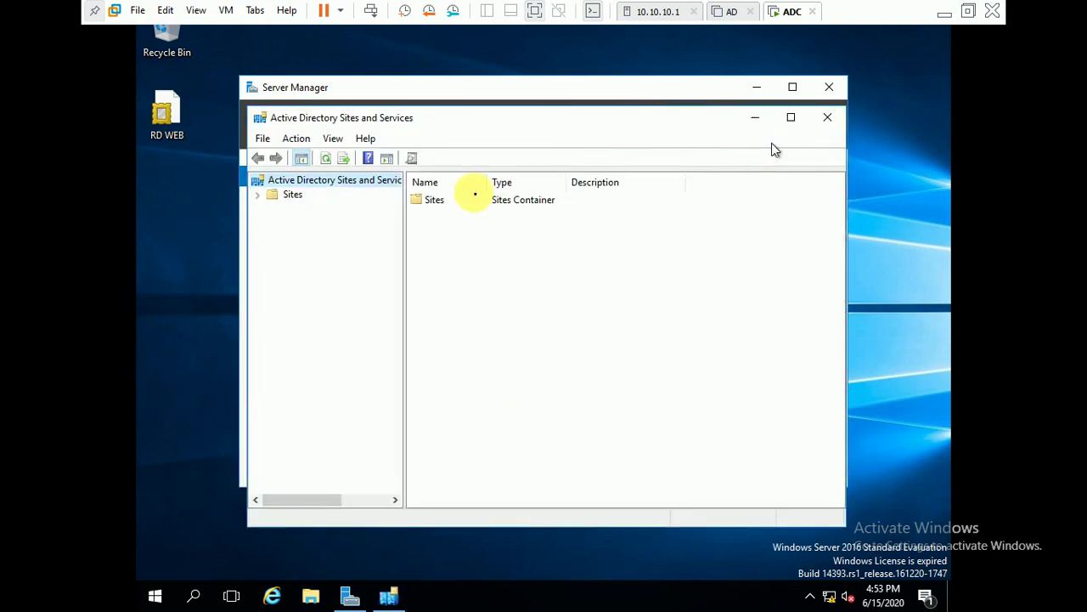
Expand Sites and Inter-Site Transports, and examine the IP and SMTP transports and Default-First-Site-Name.
click(275, 199)
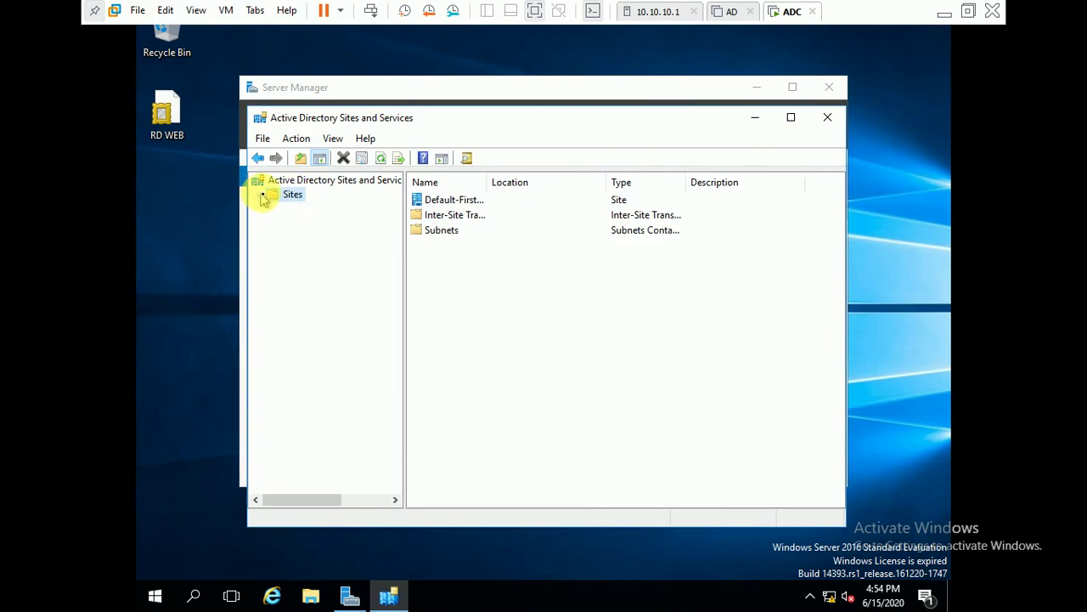
click(259, 194)
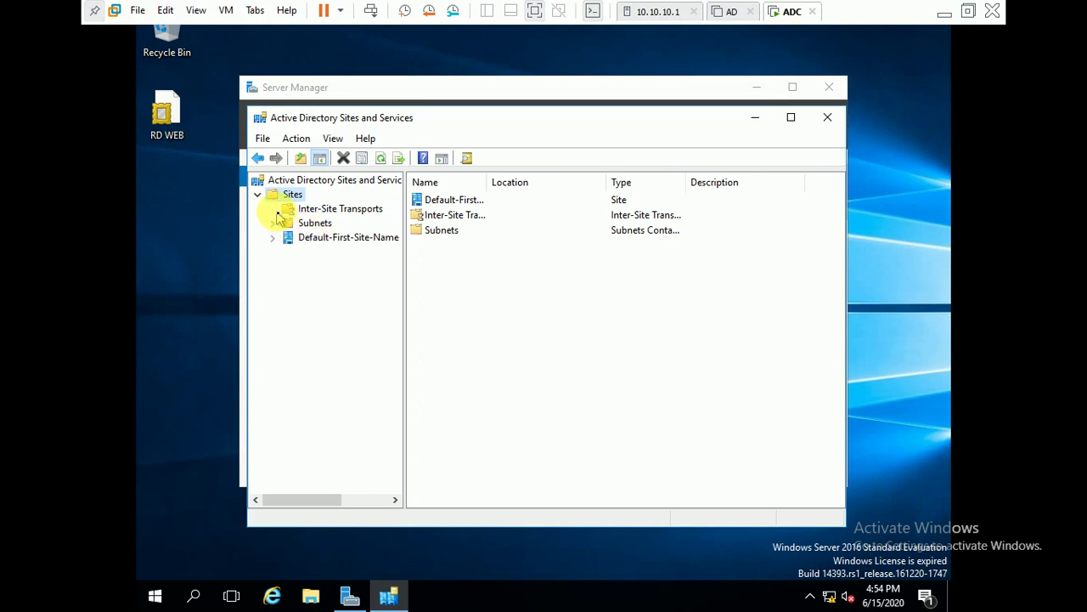
click(272, 209)
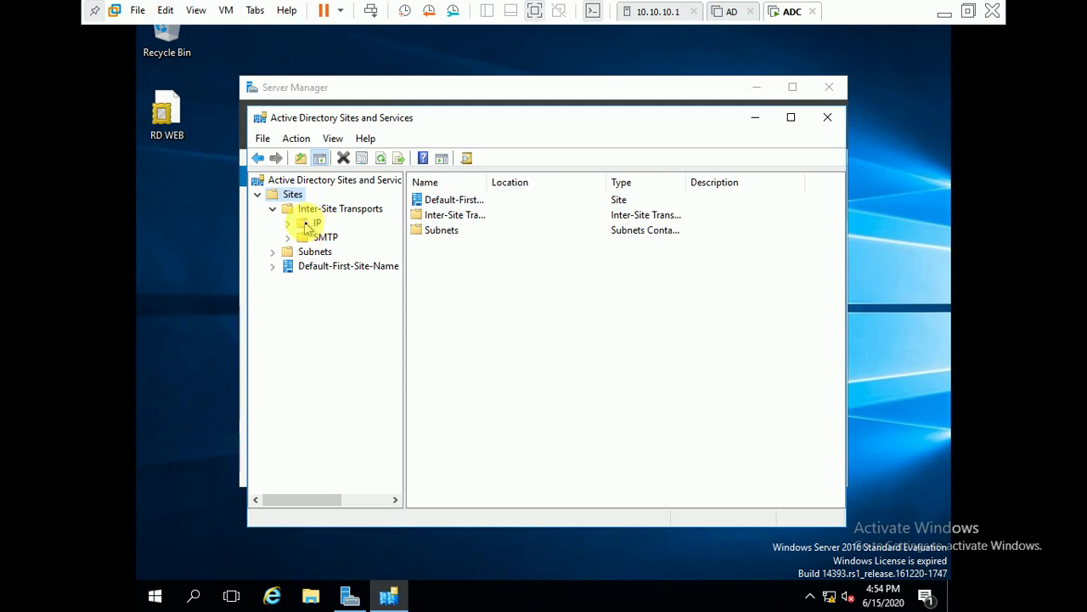
click(309, 224)
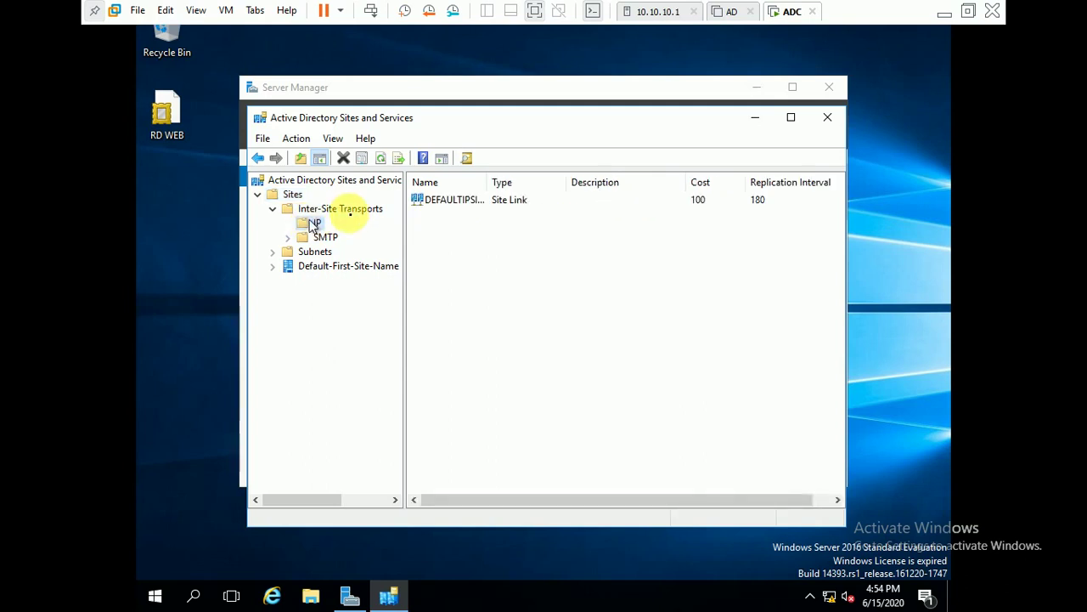
click(323, 239)
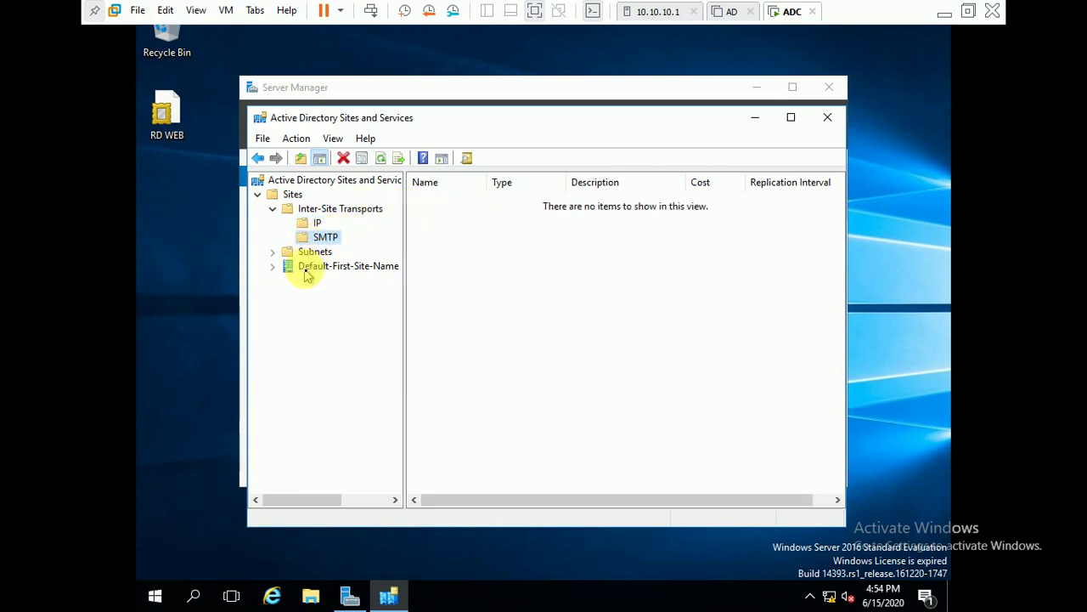
click(307, 269)
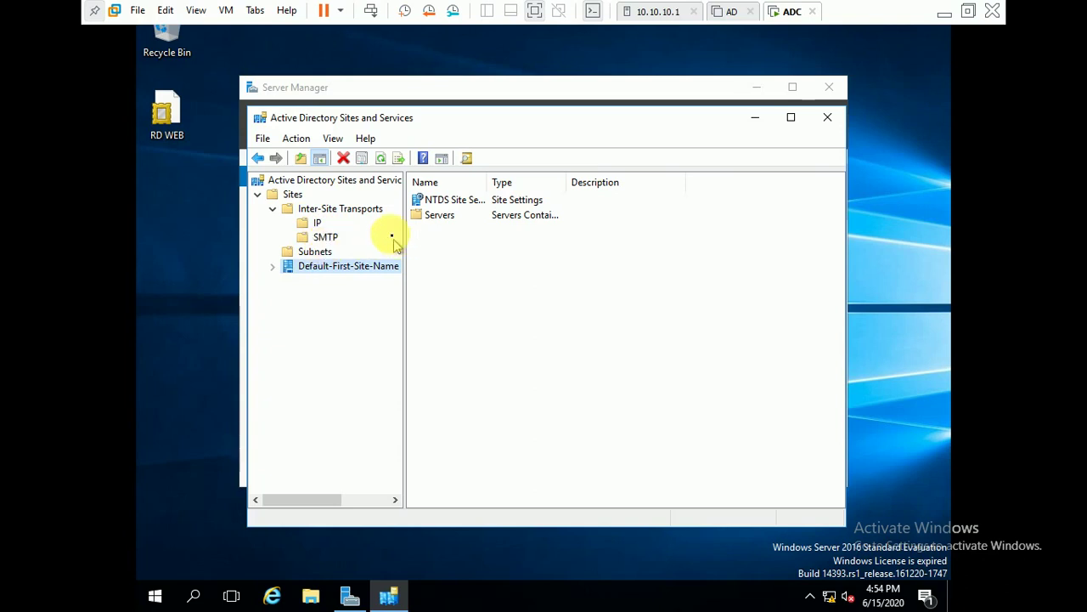
click(318, 223)
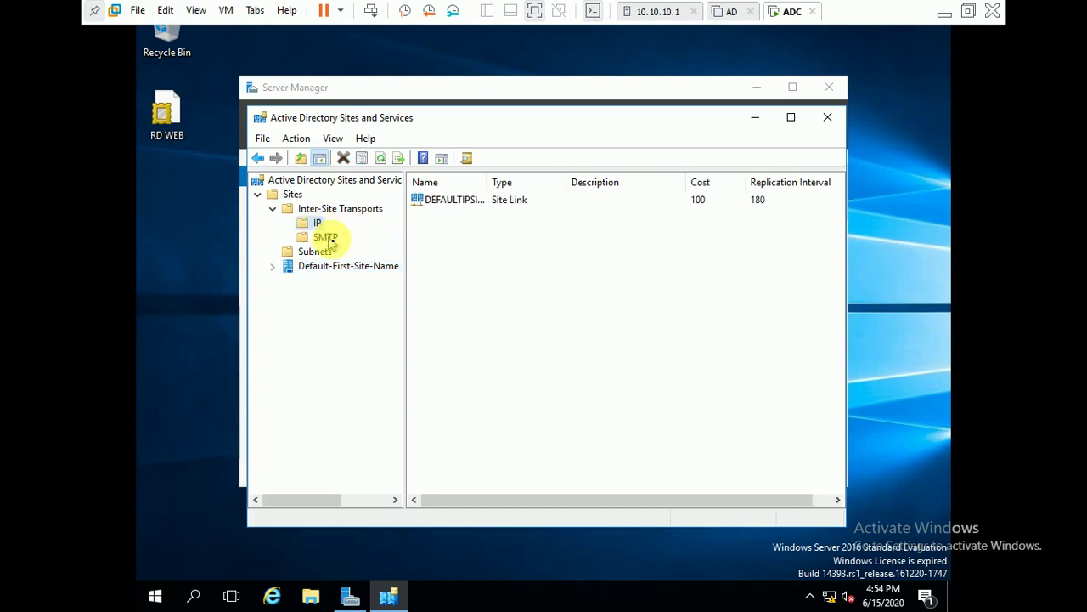
click(328, 238)
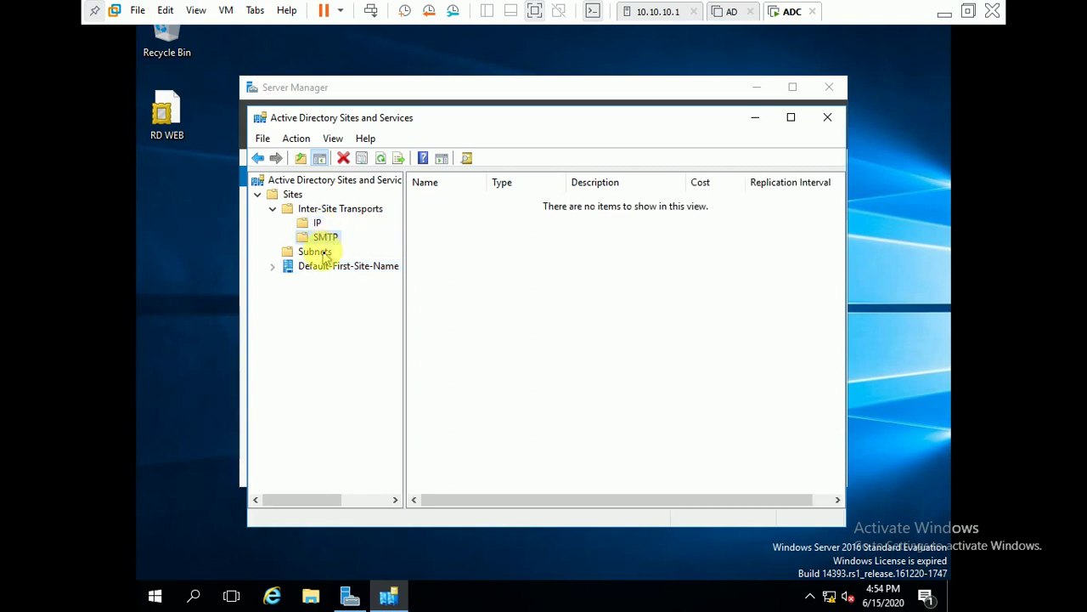
Check Subnets, expand the Servers container of Default-First-Site-Name, and inspect the AD and AD1 servers, including AD1's NTDS Settings.
click(316, 251)
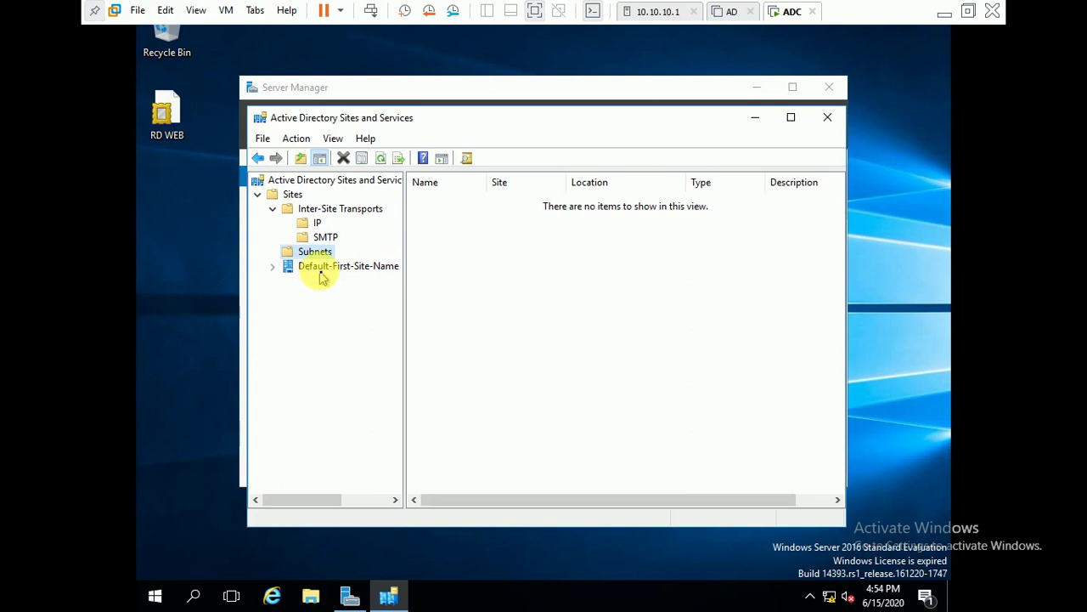
double_click(321, 268)
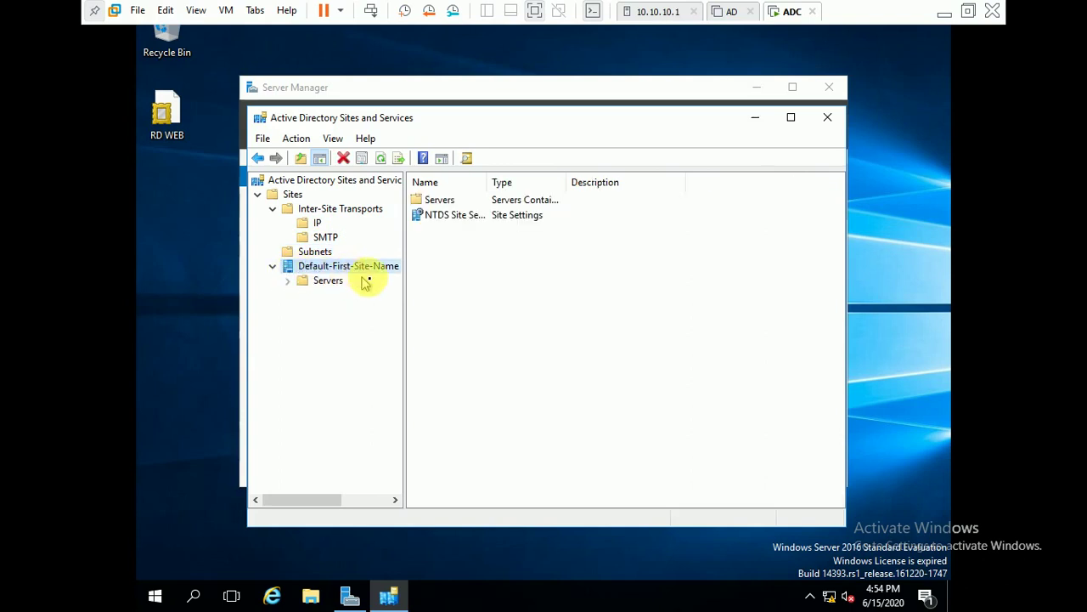
click(307, 283)
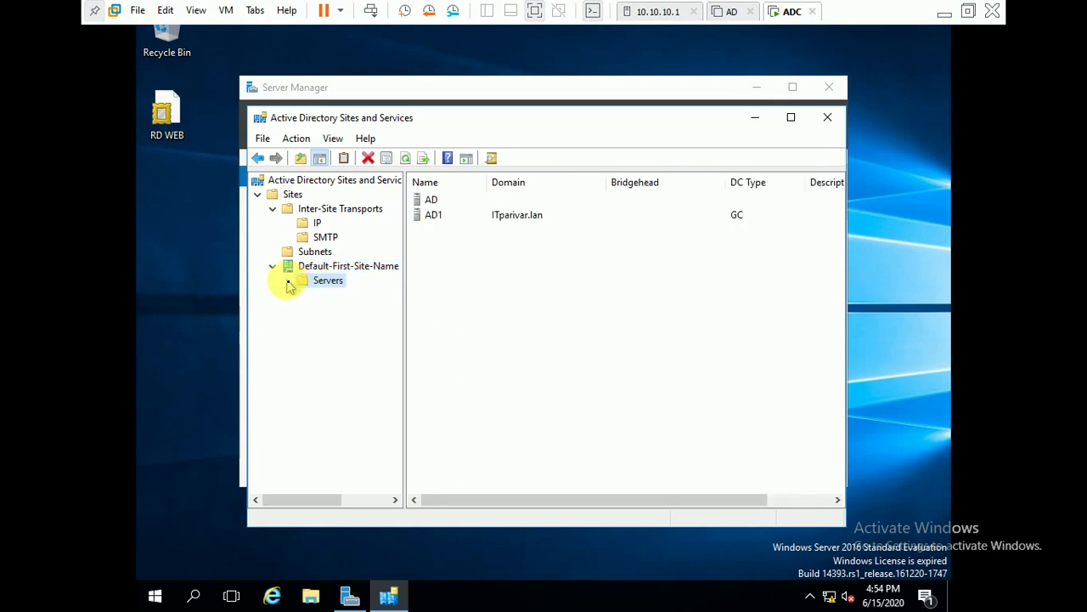
click(288, 281)
click(329, 297)
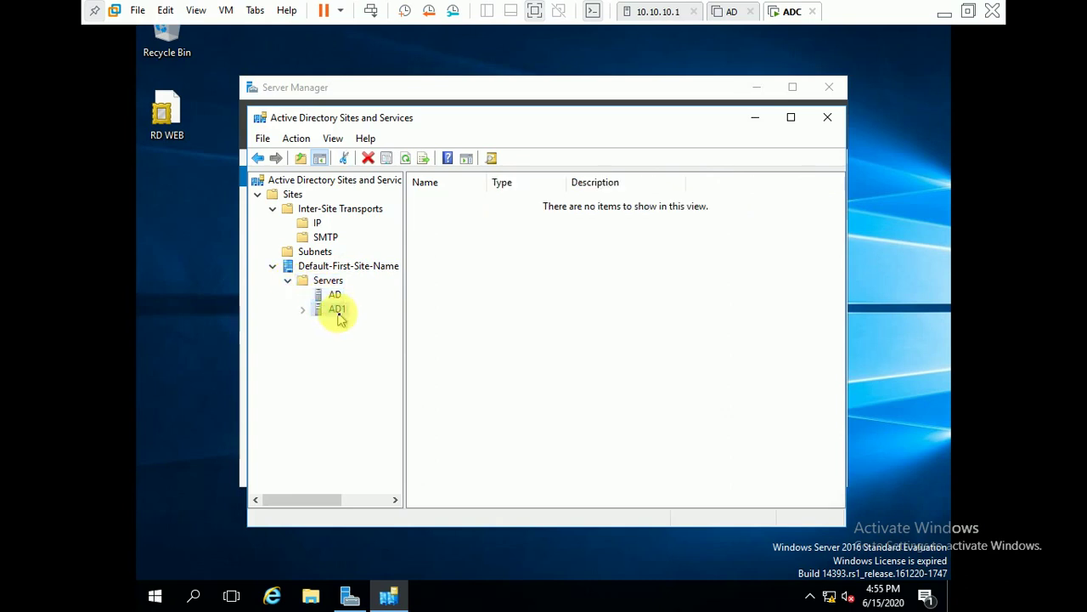
click(337, 311)
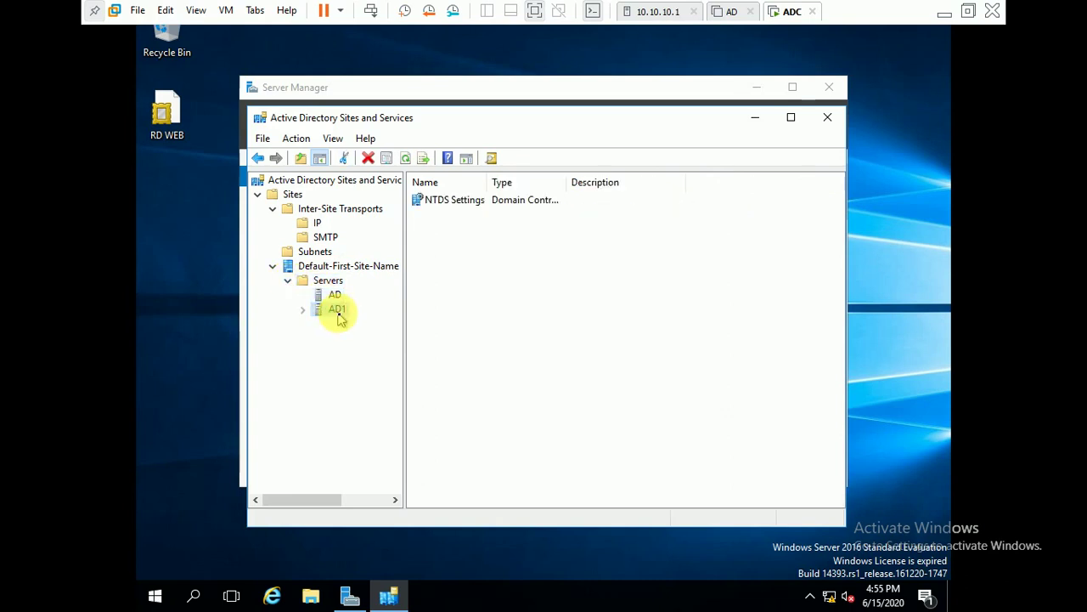
double_click(450, 202)
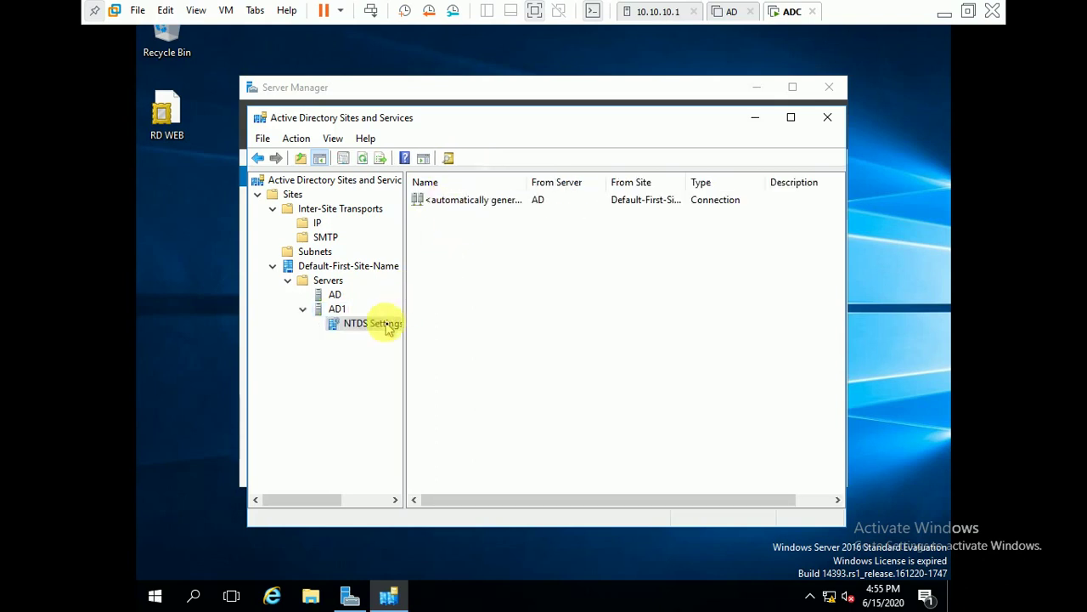
Delete the server AD from the Servers container of Default-First-Site-Name, confirm the deletion, and select the remaining server AD1.
click(334, 296)
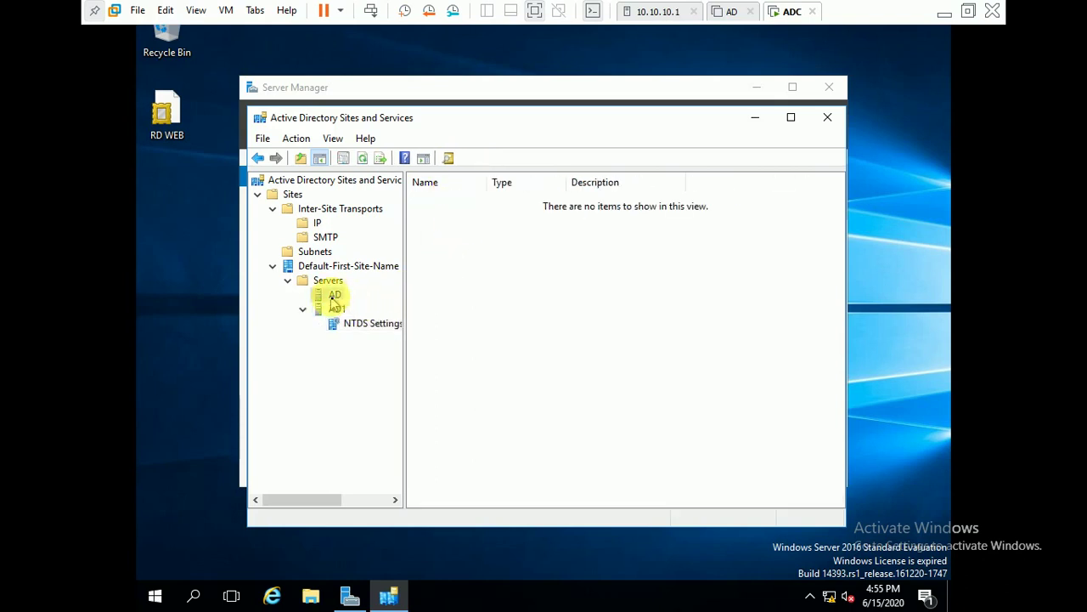
right_click(334, 299)
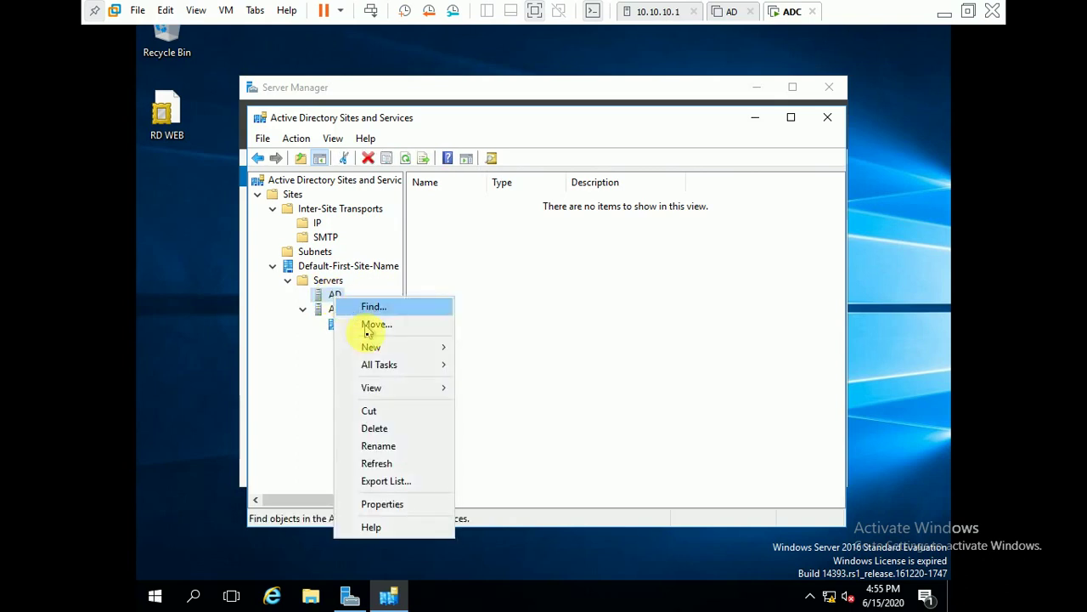
click(389, 428)
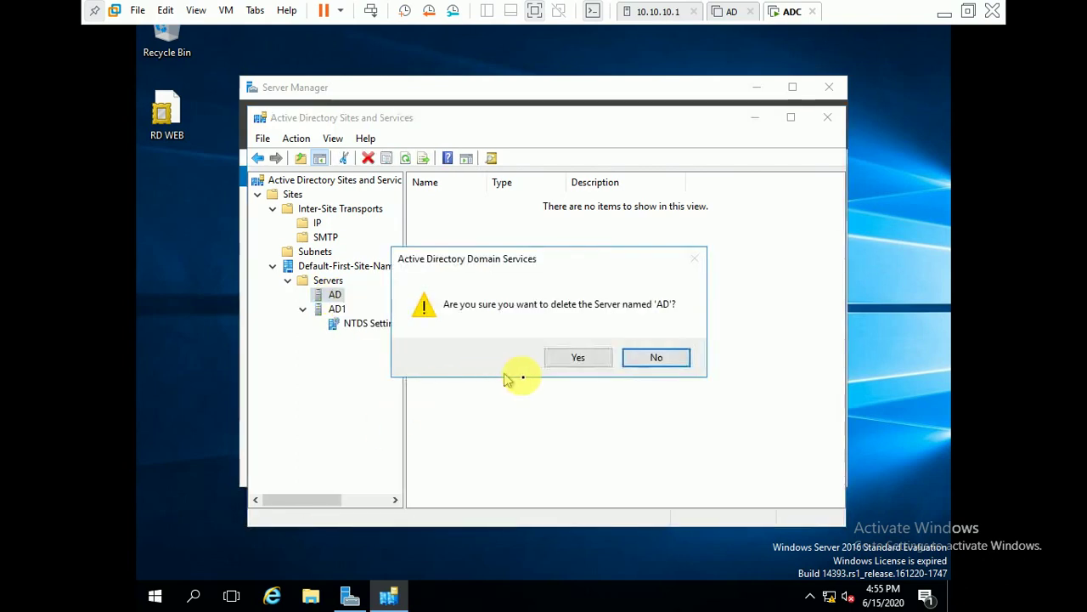
click(581, 360)
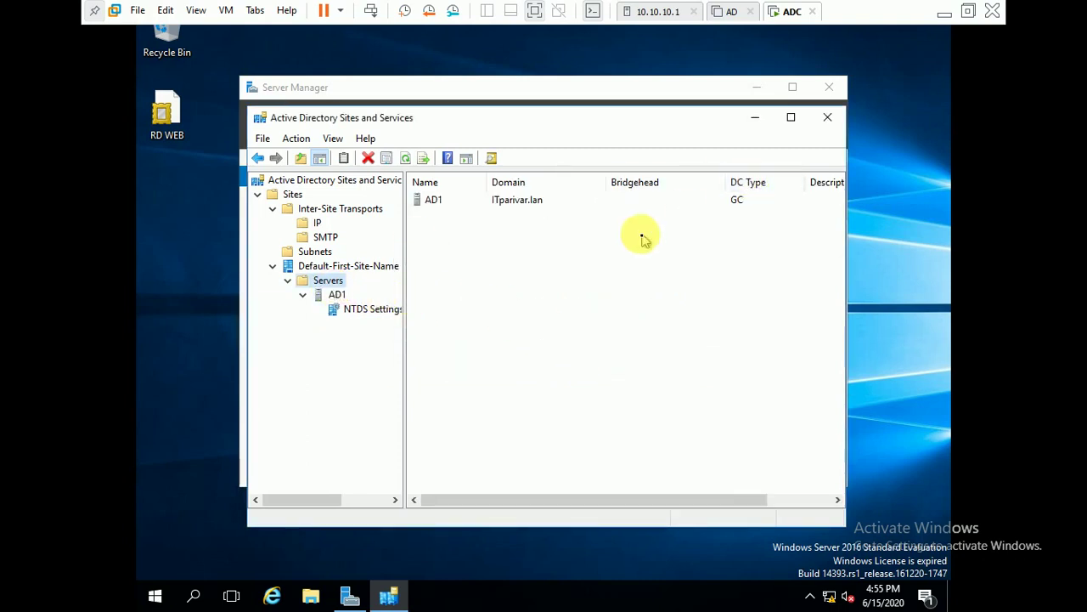
click(333, 295)
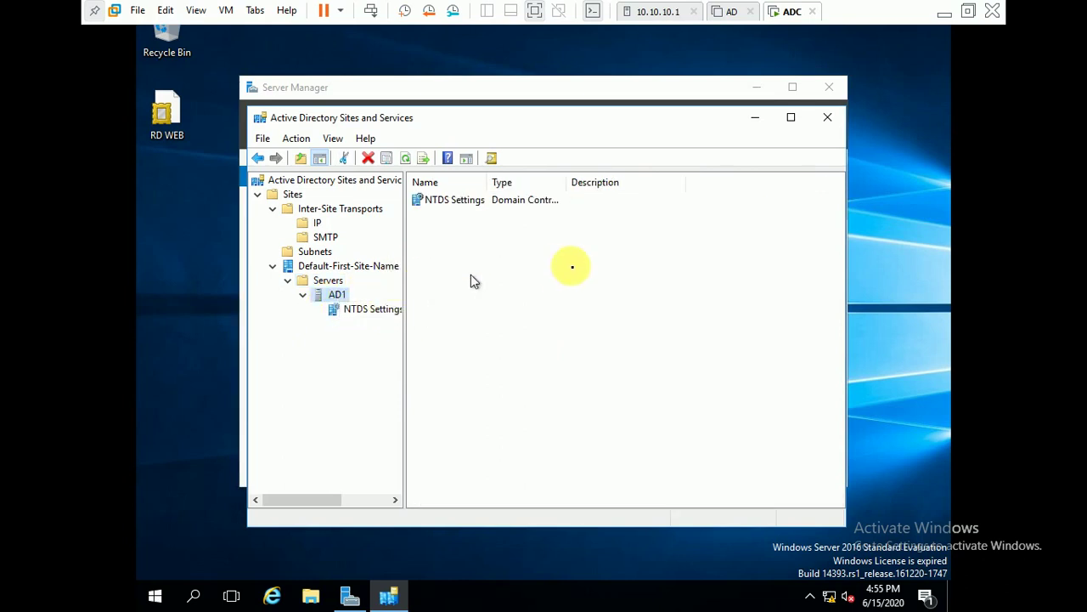
Close Active Directory Sites and Services and open DNS Manager from Server Manager.
click(828, 121)
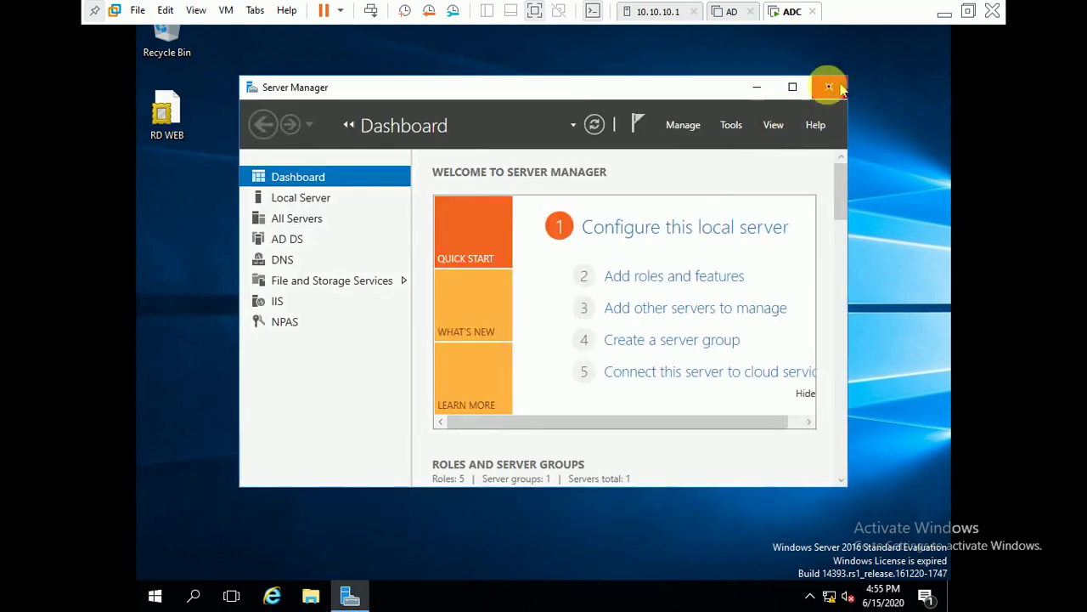
click(735, 132)
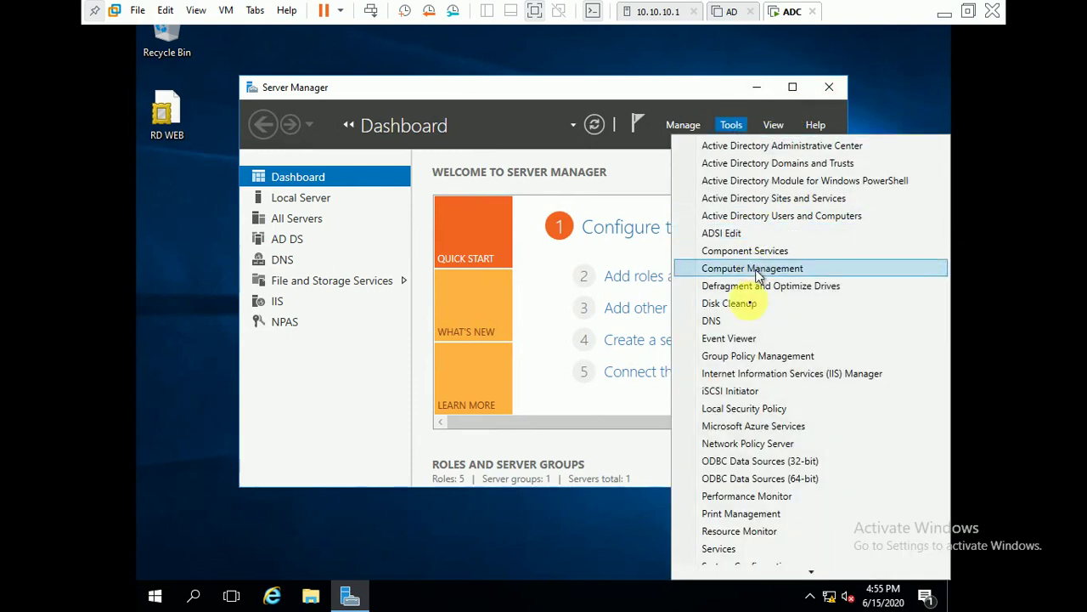
click(741, 319)
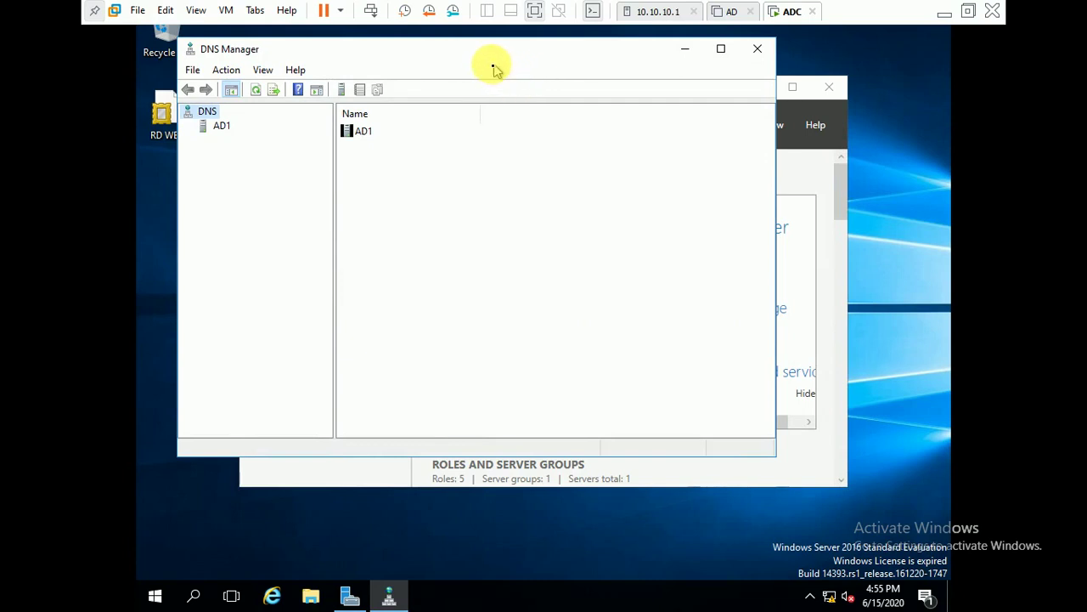
drag(483, 64, 522, 77)
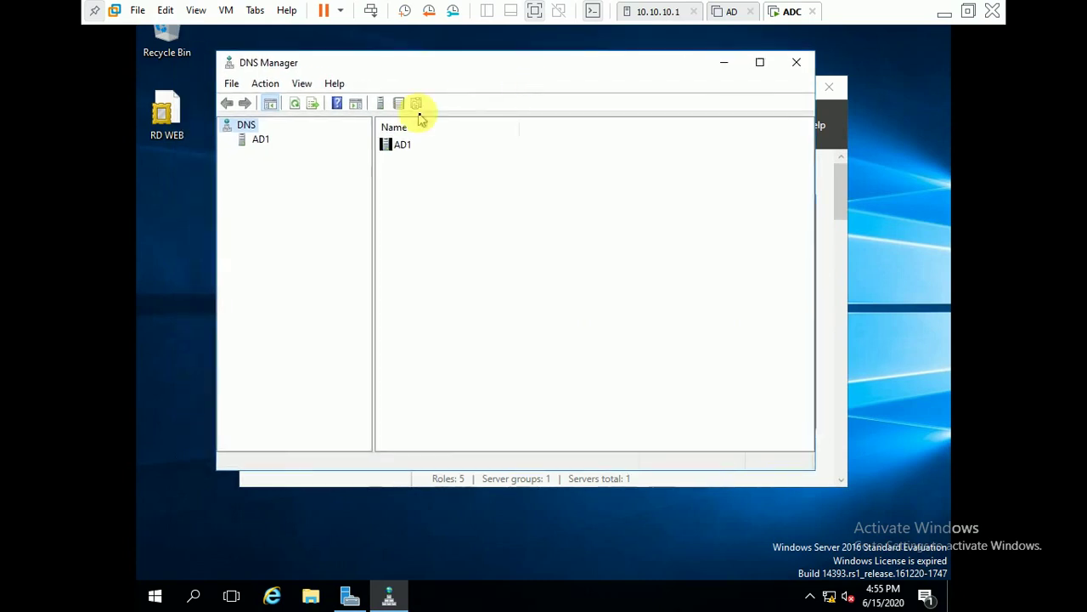
Expand AD1's Forward Lookup Zones and inspect the _msdcs.ITparivar.lan zone for the ad.itparivar.lan name server record.
double_click(260, 139)
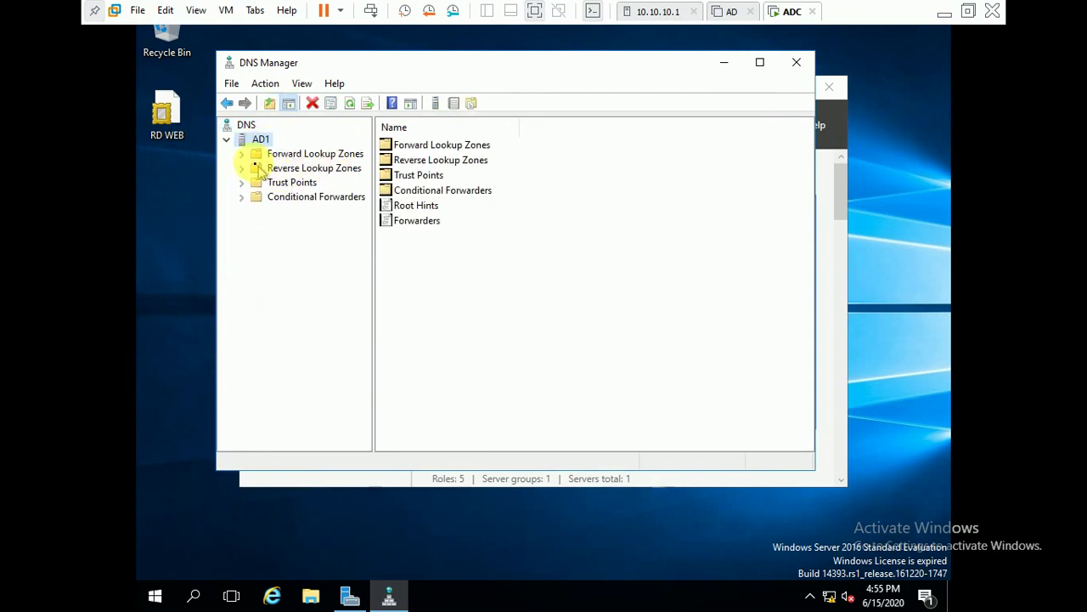
click(246, 158)
click(242, 156)
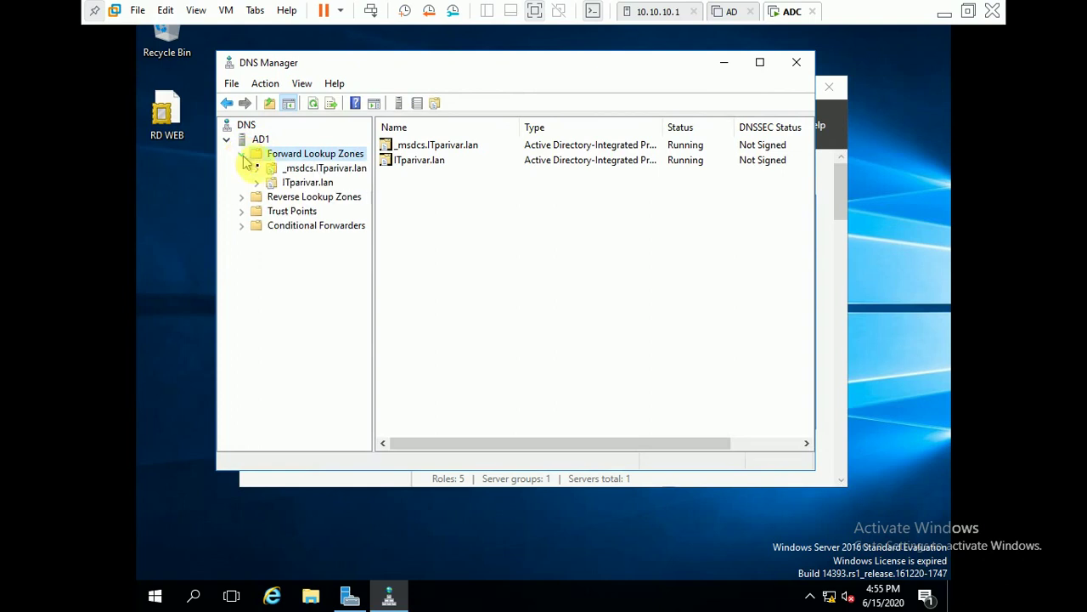
double_click(279, 173)
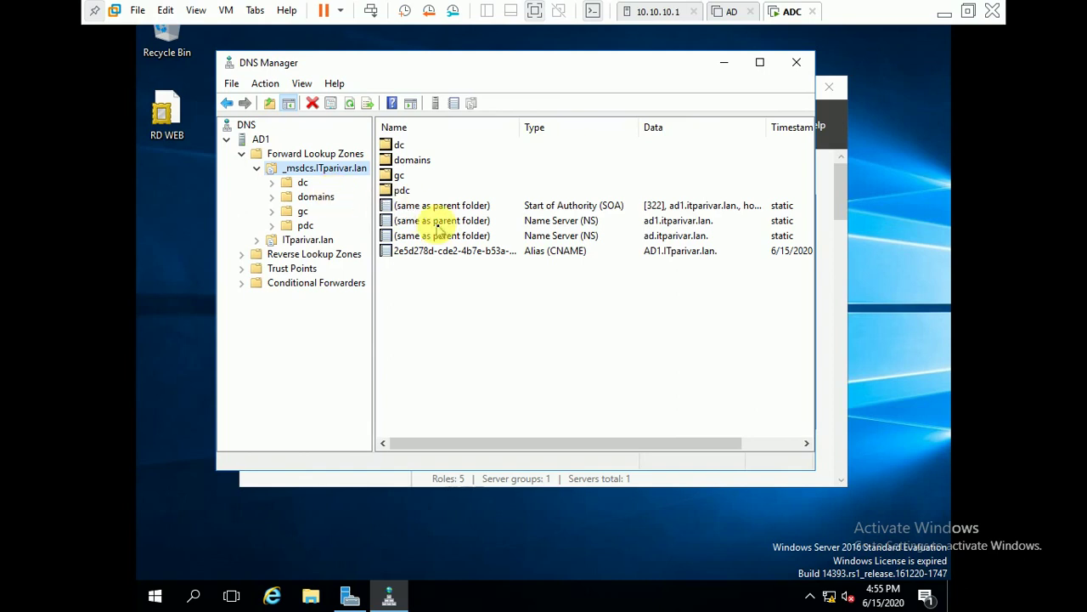
click(660, 238)
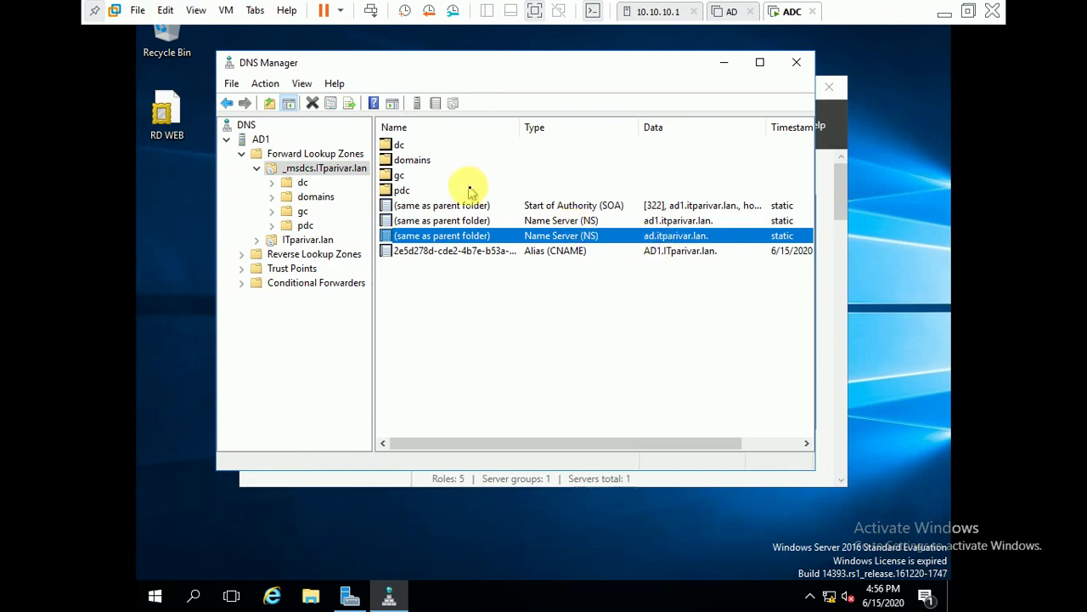
Remove ad.itparivar.lan from the name servers in the _msdcs.ITparivar.lan zone properties.
right_click(340, 174)
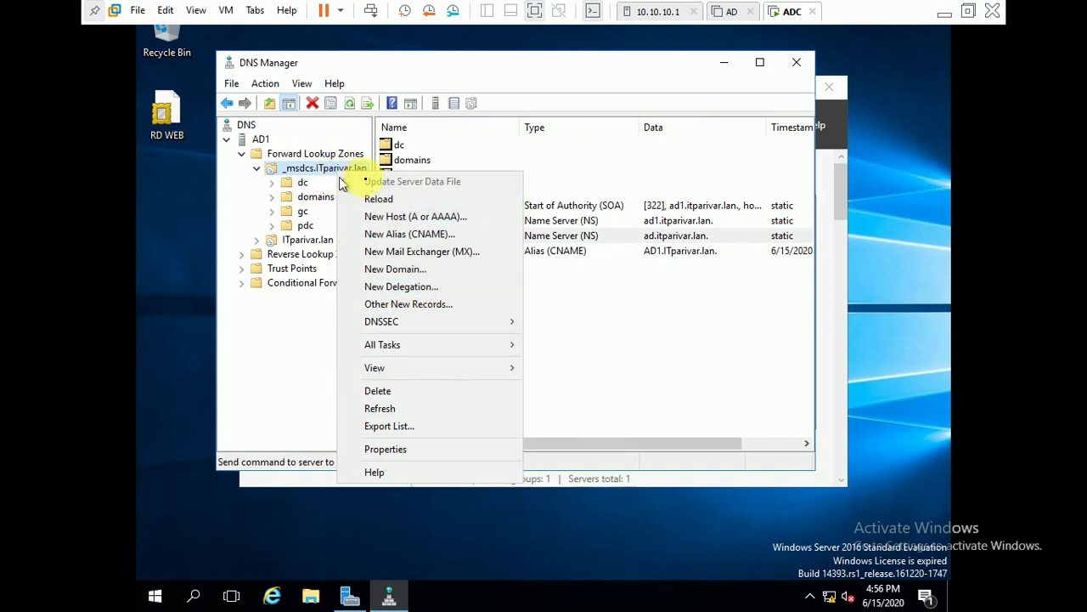
click(393, 453)
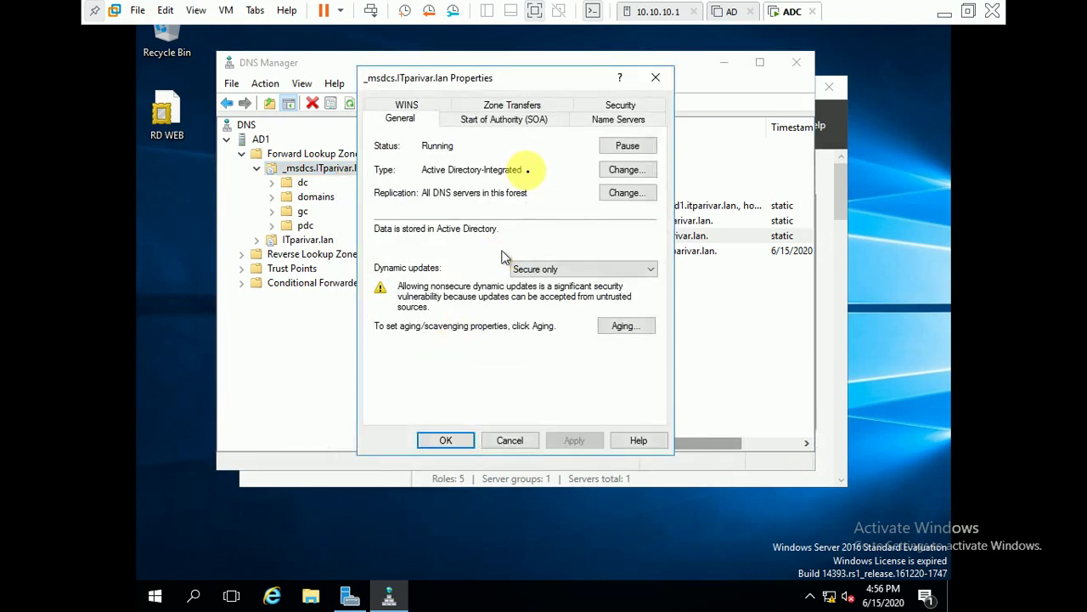
click(607, 119)
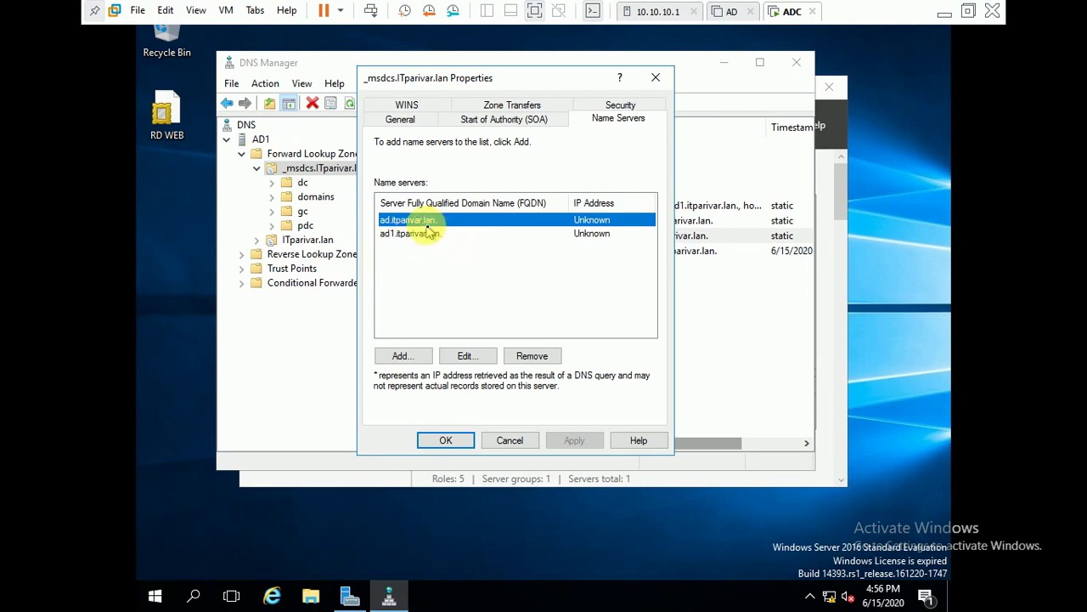
click(524, 357)
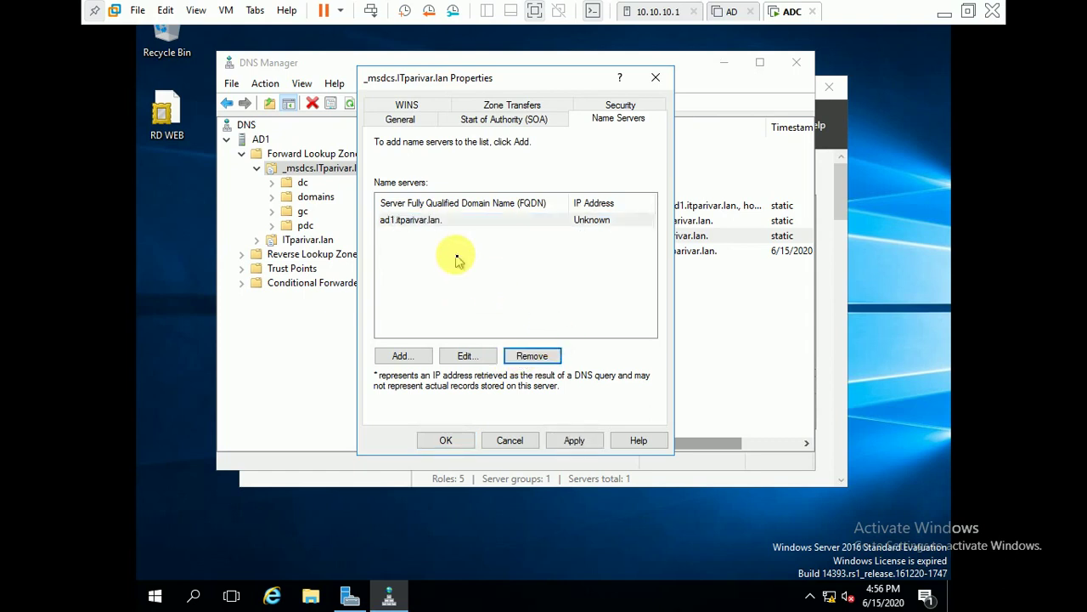
Resolve the IP addresses of the name server ad1.itparivar.lan, and apply the _msdcs.ITparivar.lan zone changes.
click(419, 225)
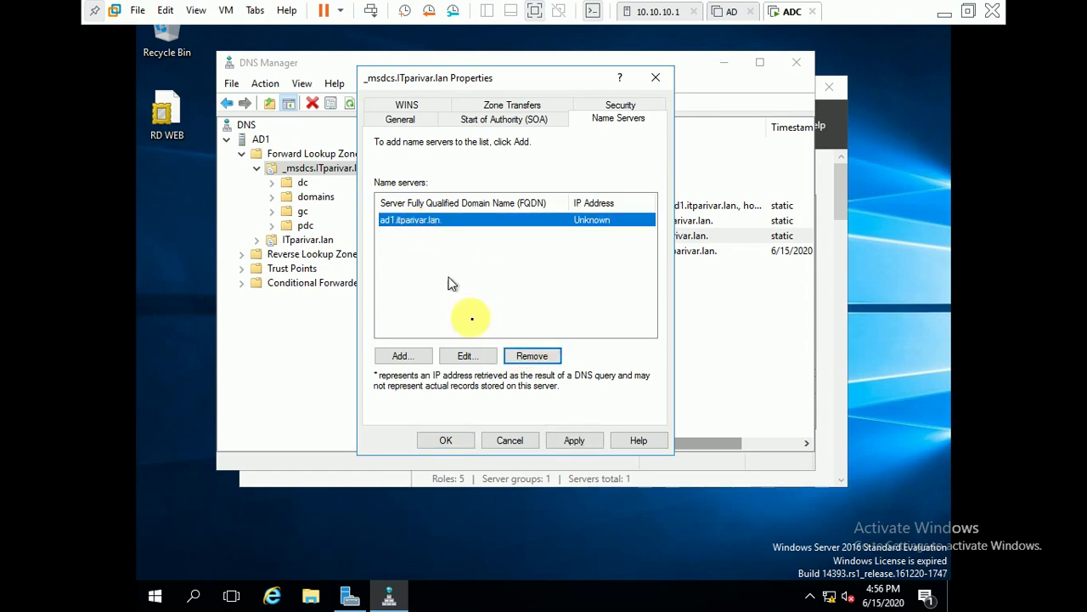
click(469, 356)
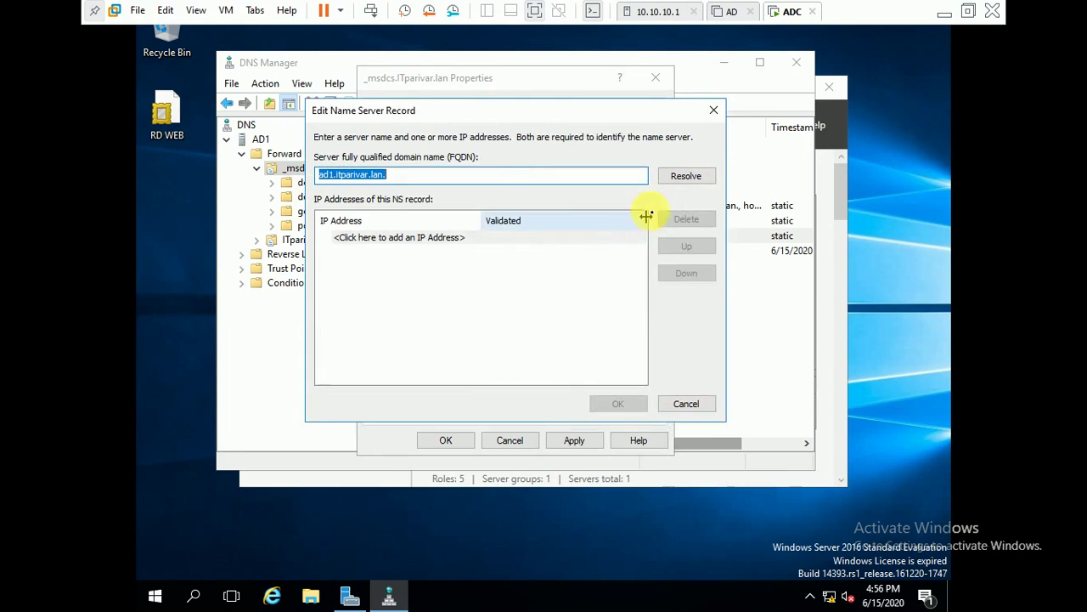
click(683, 180)
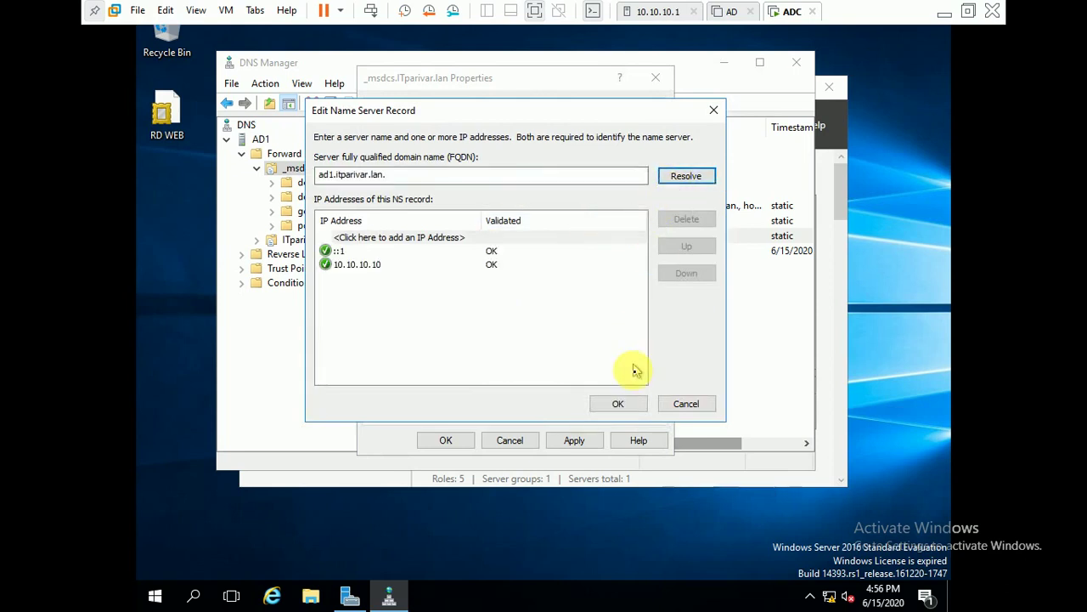
click(618, 405)
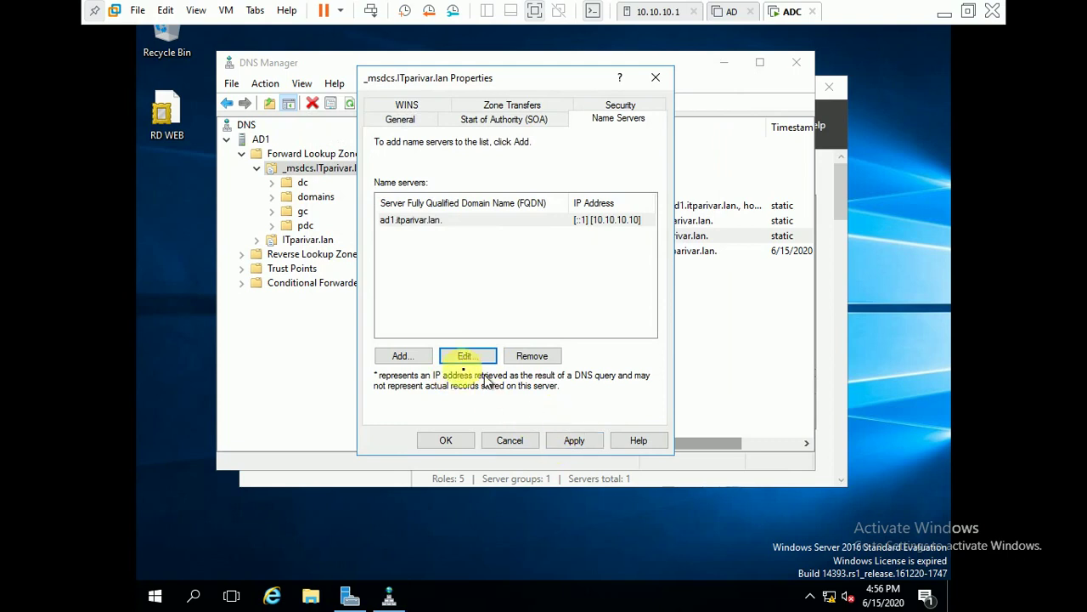
click(567, 442)
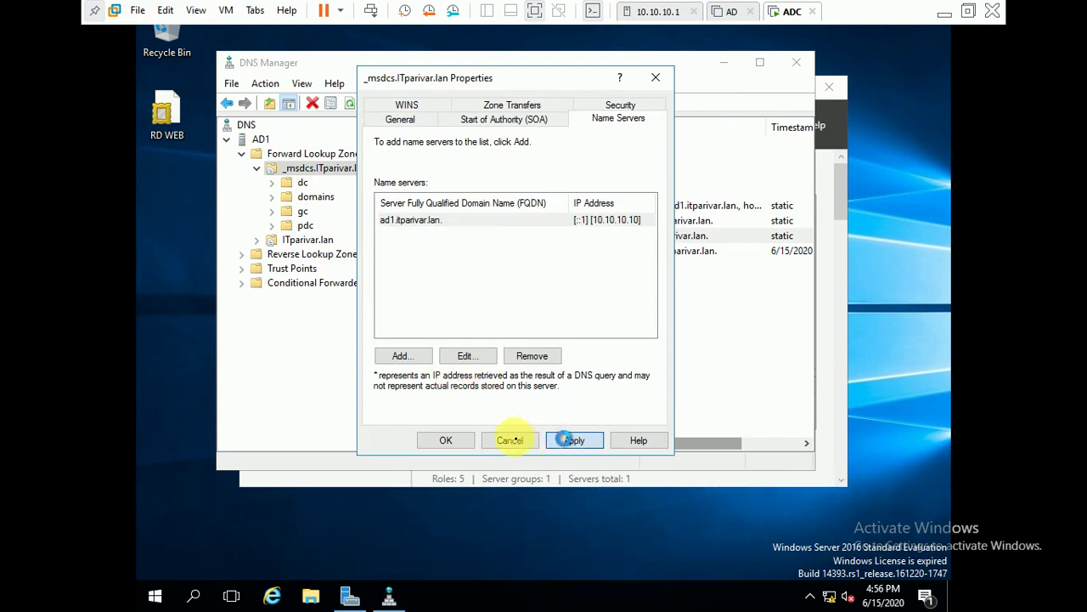
click(465, 441)
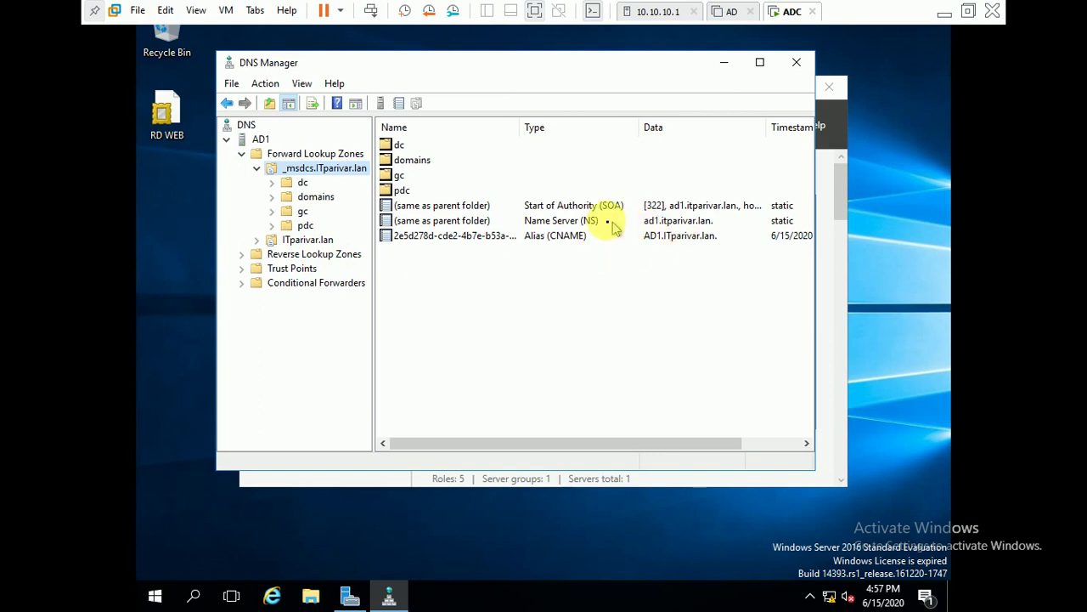
Expand the dc folder of the _msdcs.ITparivar.lan zone and check its _sites and _tcp records for references to the old domain controller.
right_click(340, 172)
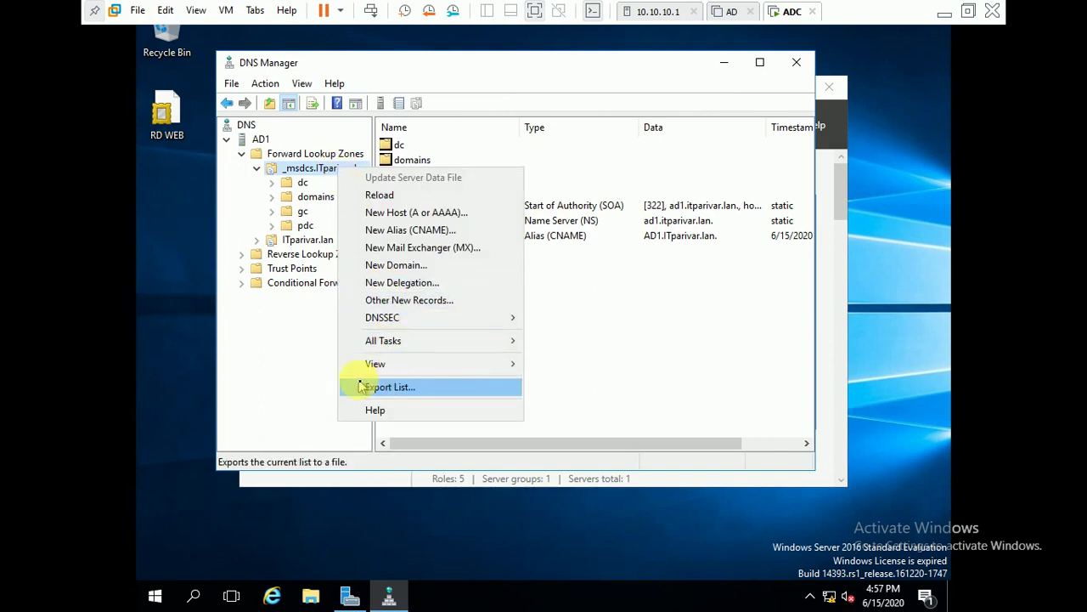
click(578, 365)
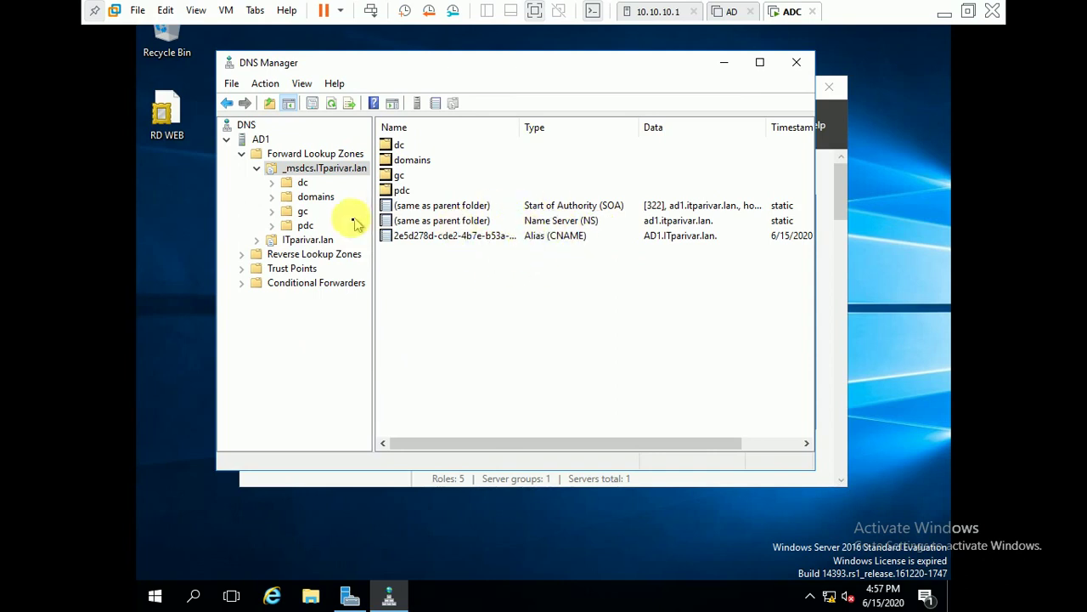
click(299, 183)
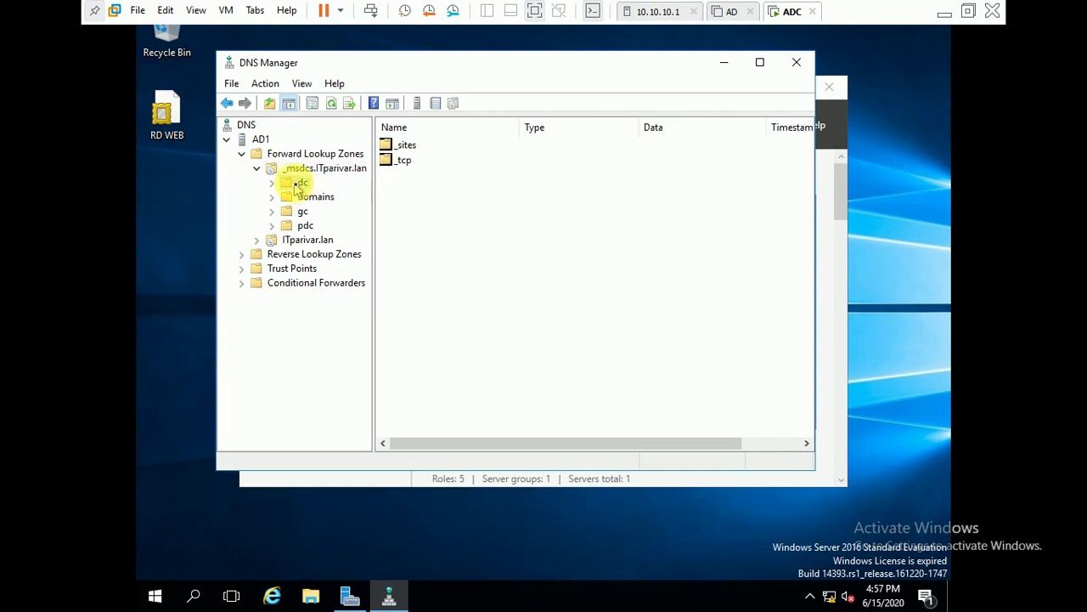
double_click(281, 185)
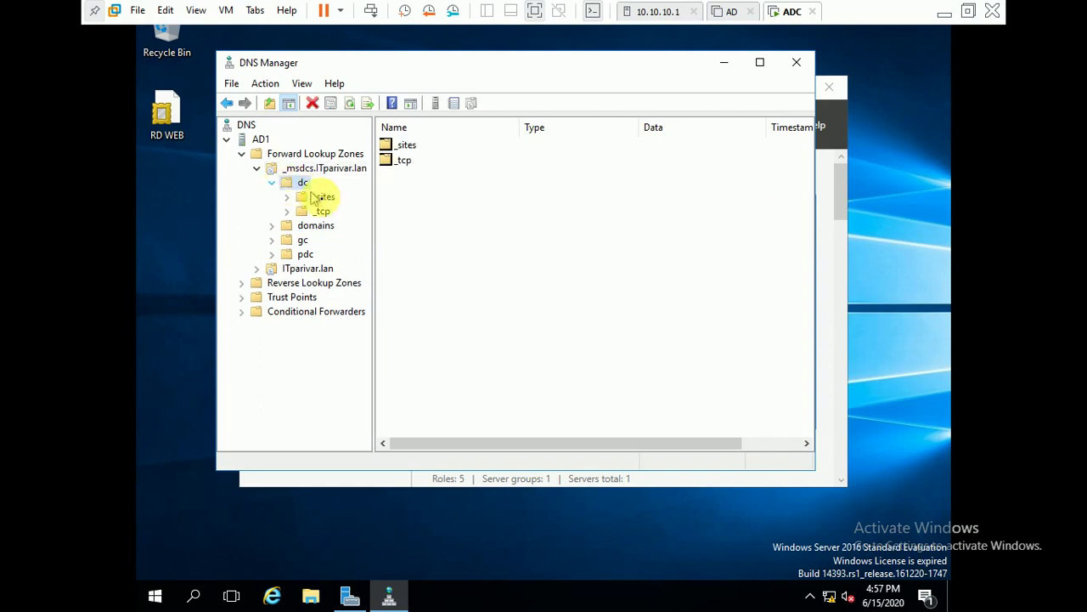
click(321, 198)
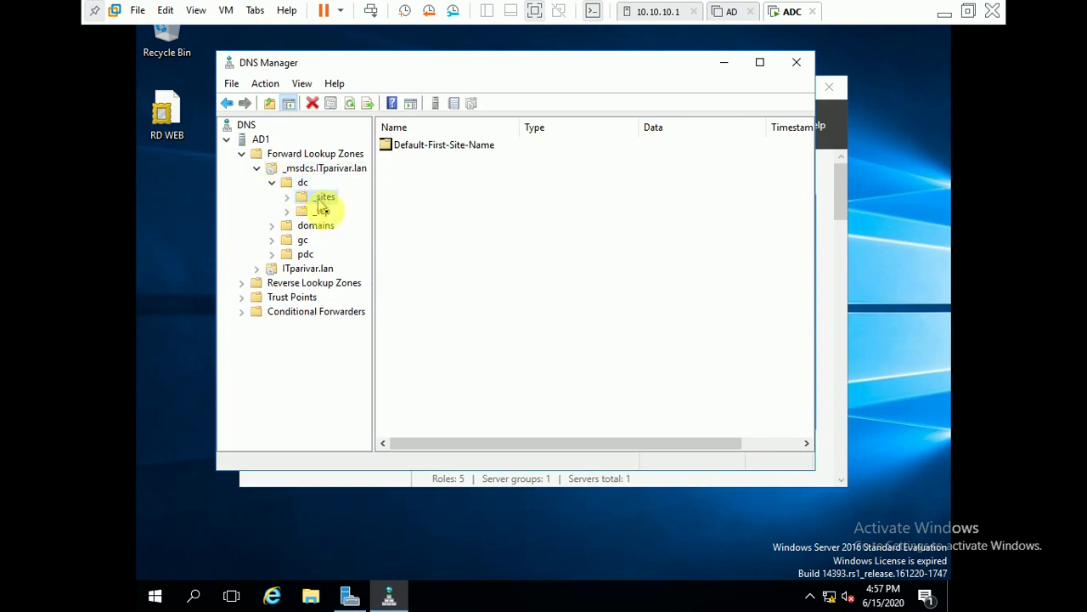
click(289, 198)
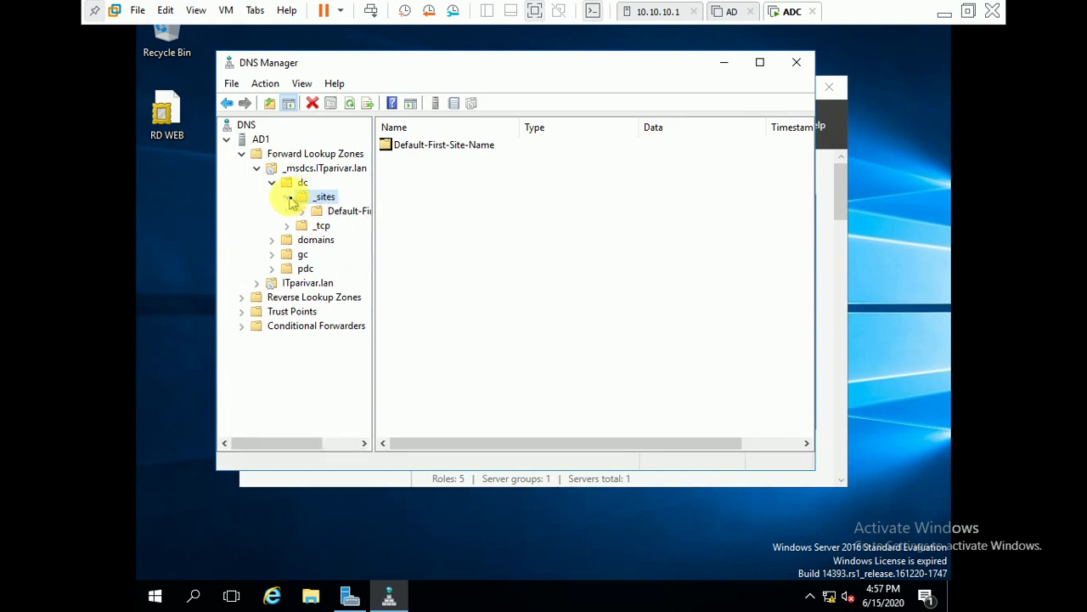
click(325, 214)
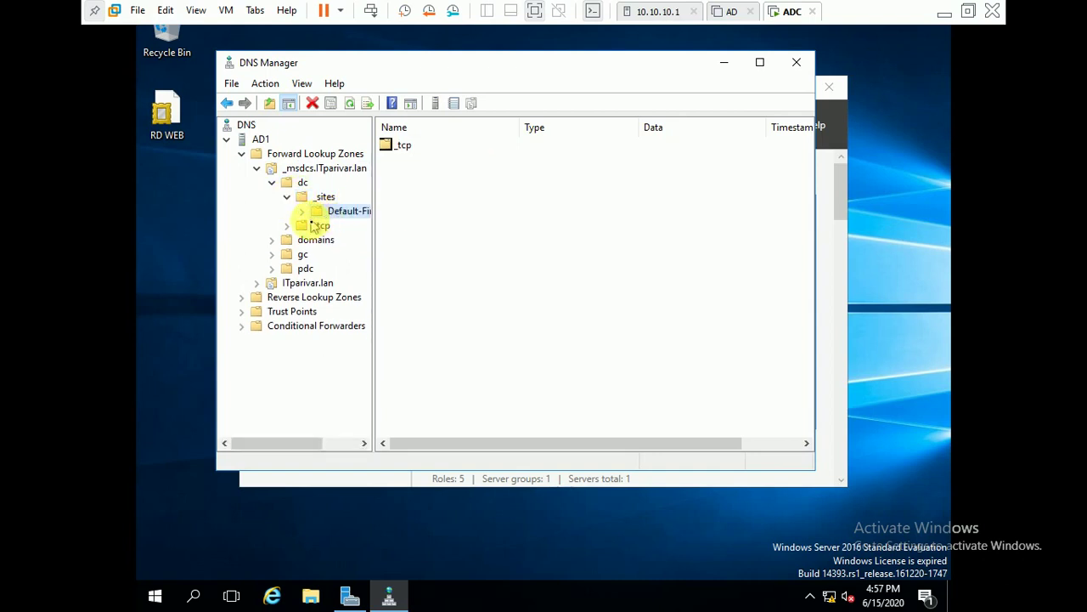
click(302, 213)
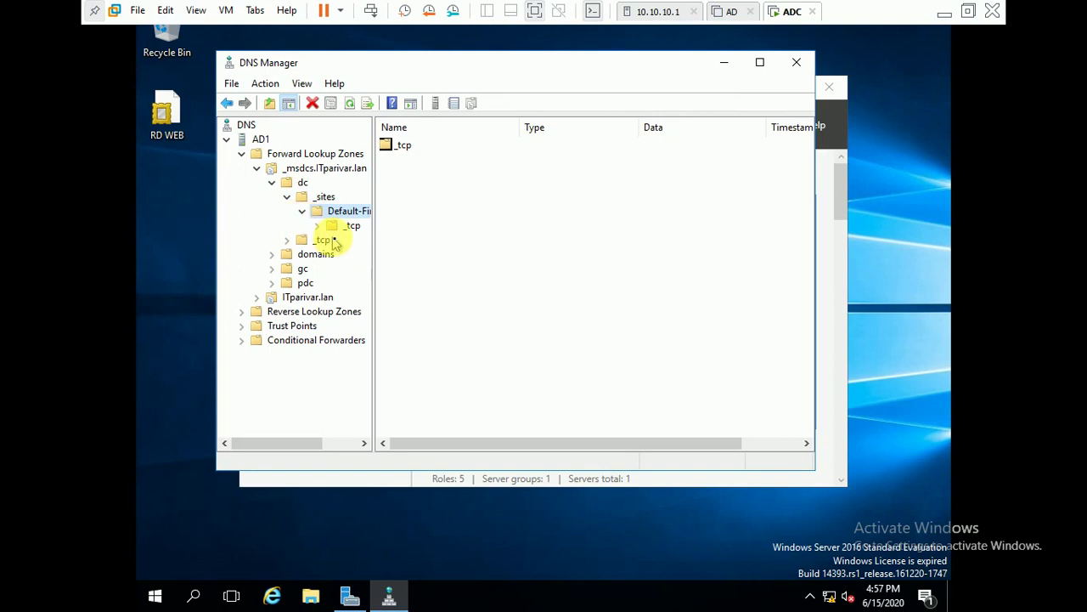
click(349, 226)
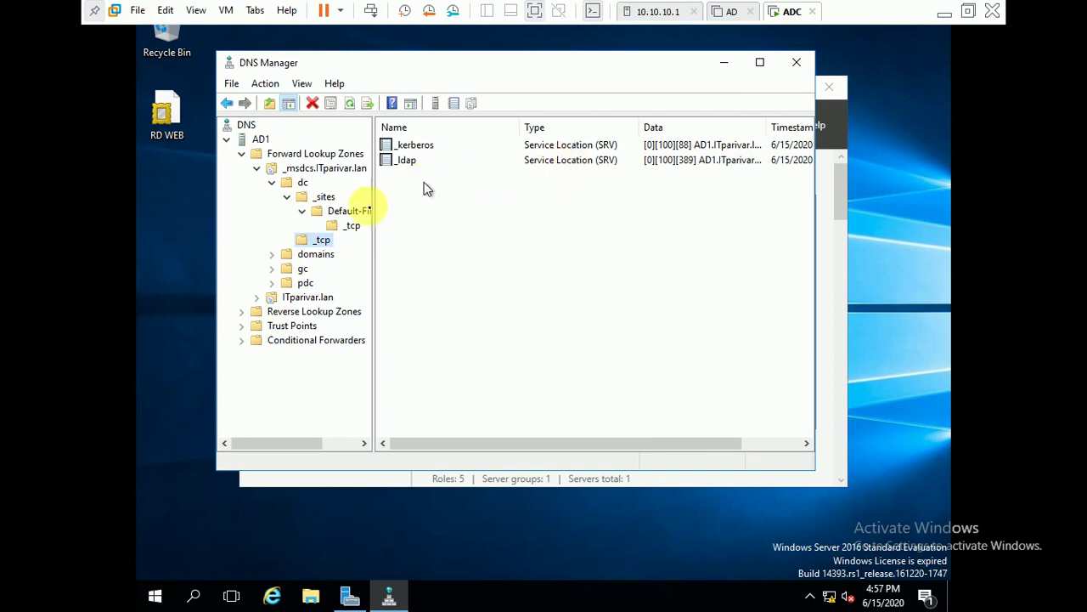
Expand the domains folder down to its _tcp subfolder and check which server the _ldap service record points to.
double_click(316, 256)
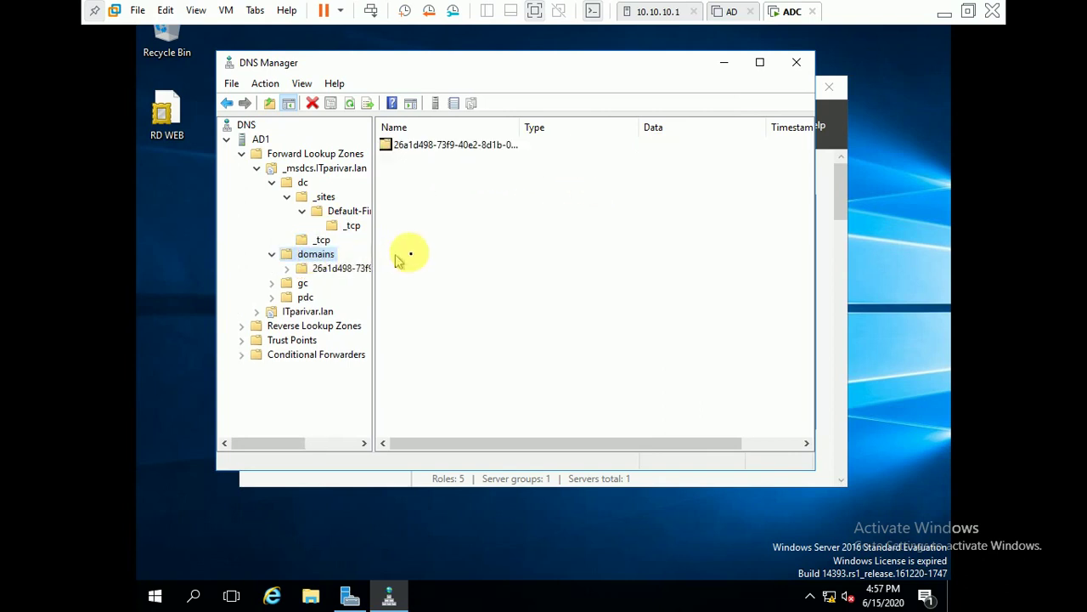
double_click(327, 260)
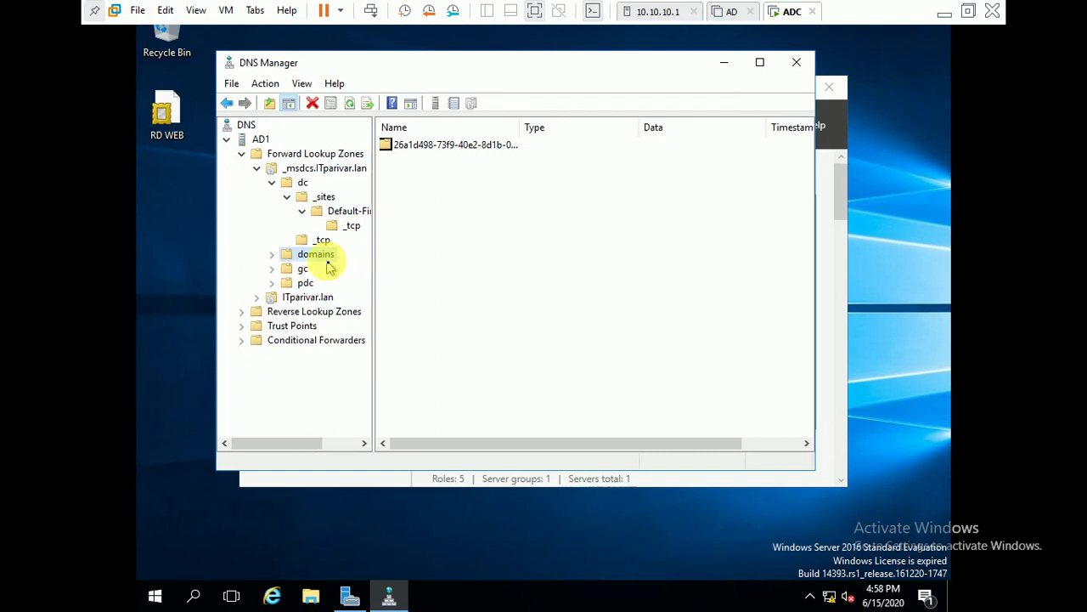
double_click(302, 260)
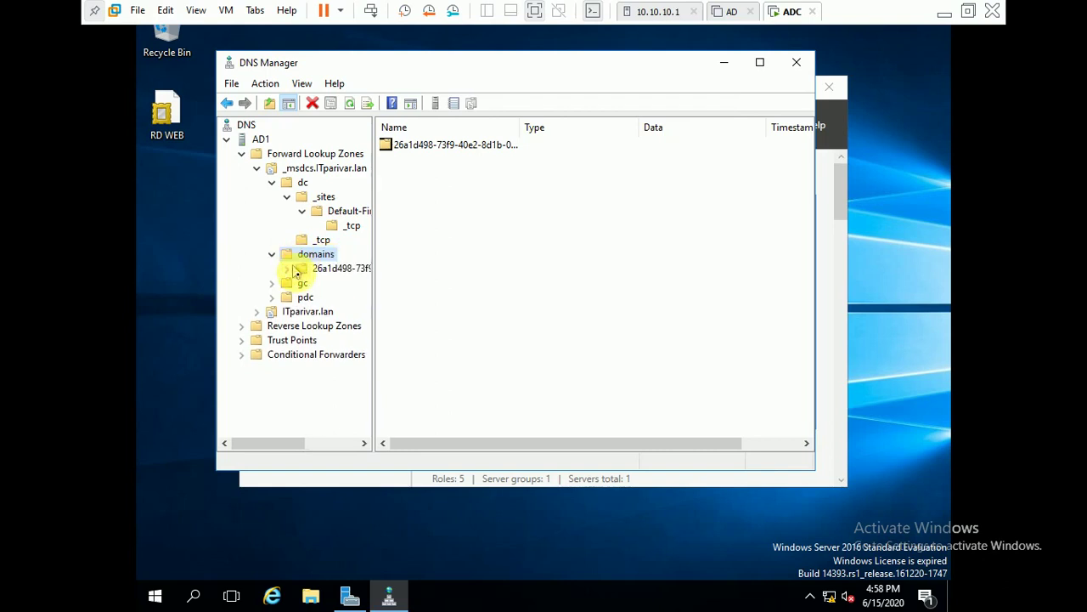
double_click(327, 268)
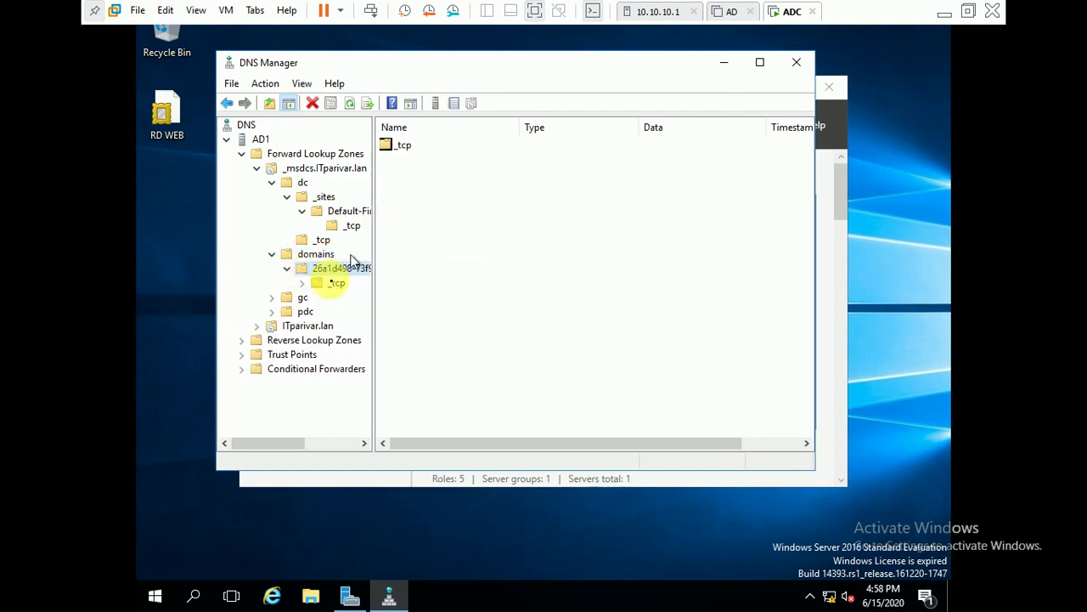
click(335, 283)
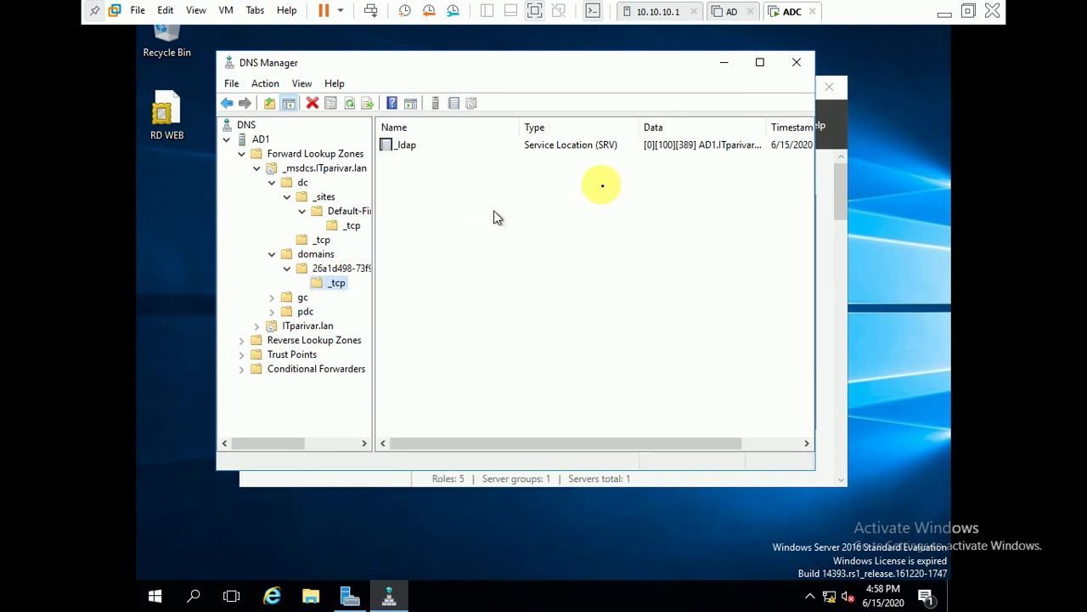
Examine the service records in the gc and pdc folders, including gc's Default-First-Site-Name site, for references to the old domain controller.
double_click(288, 298)
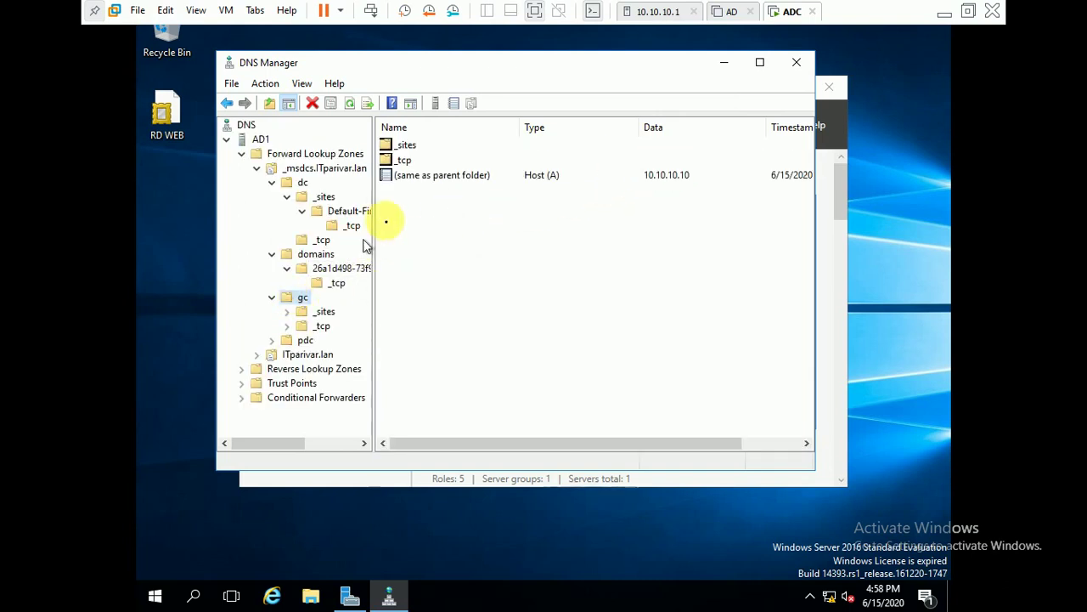
double_click(311, 314)
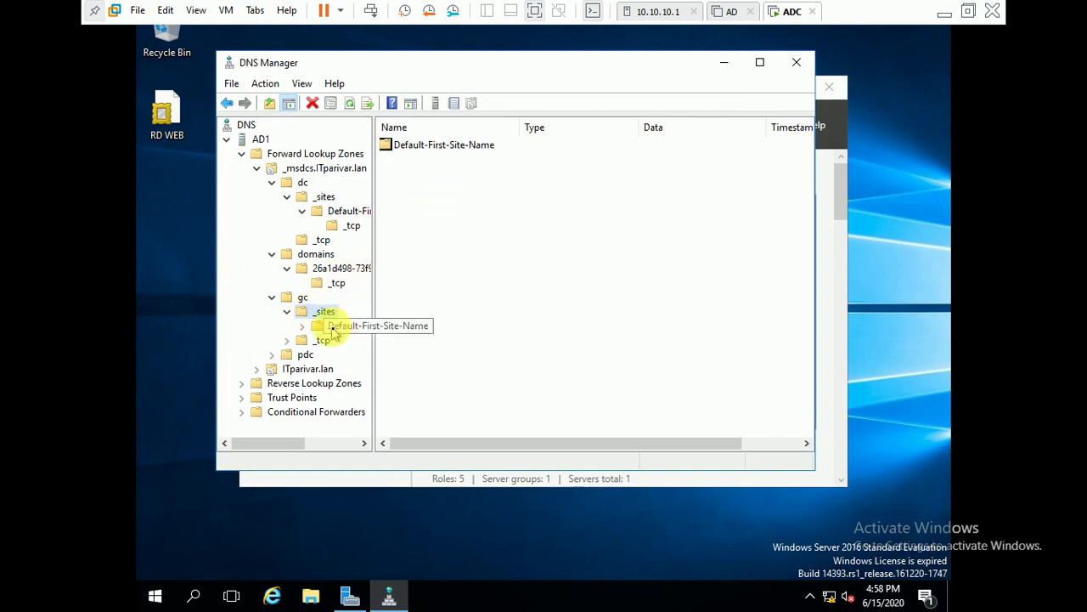
double_click(333, 330)
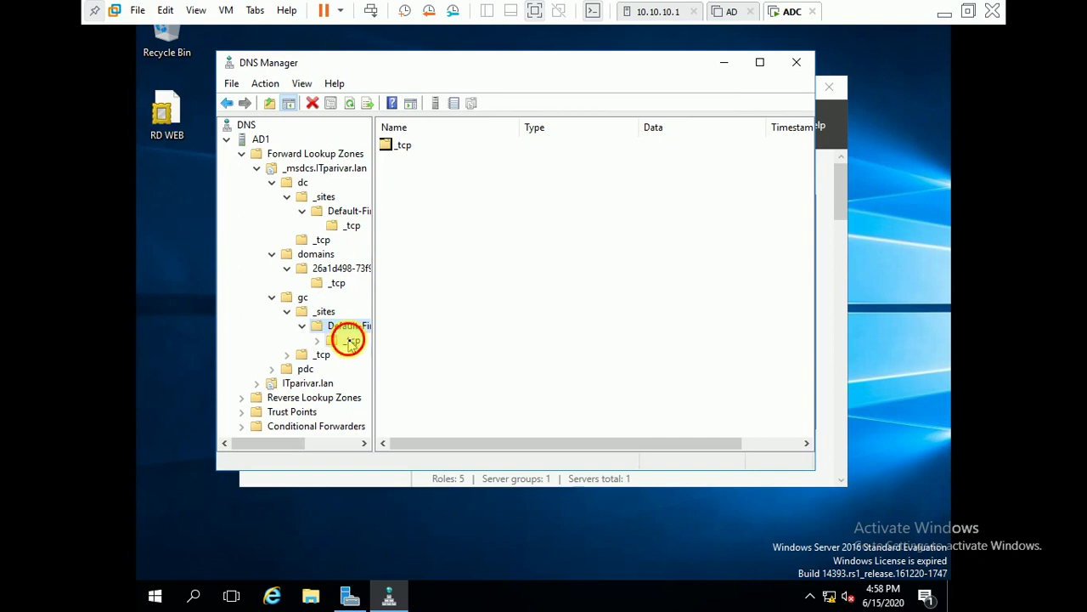
double_click(349, 340)
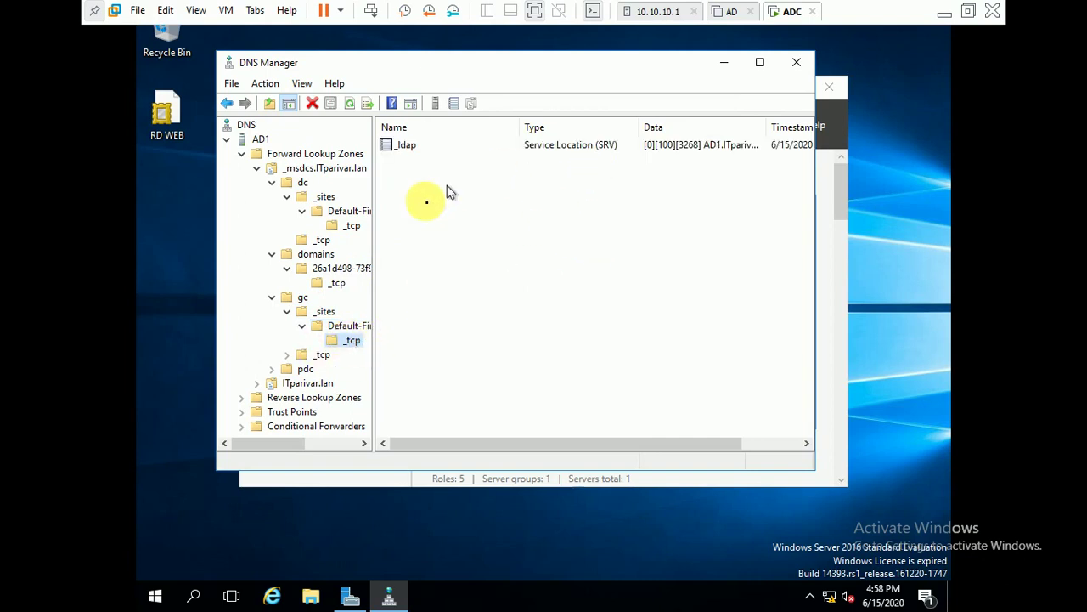
click(308, 357)
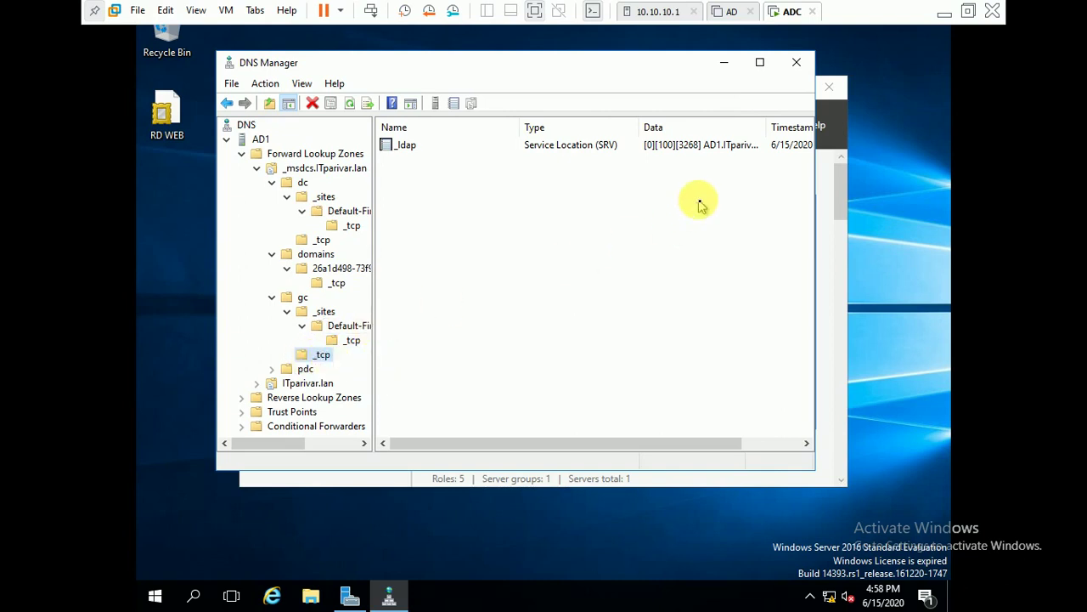
click(293, 369)
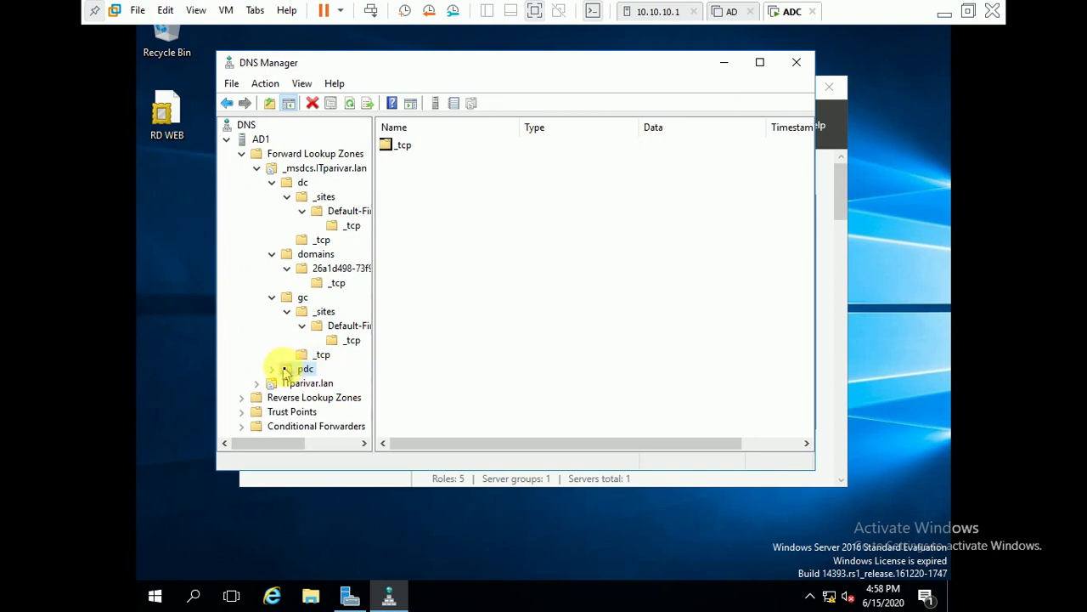
double_click(285, 371)
click(314, 384)
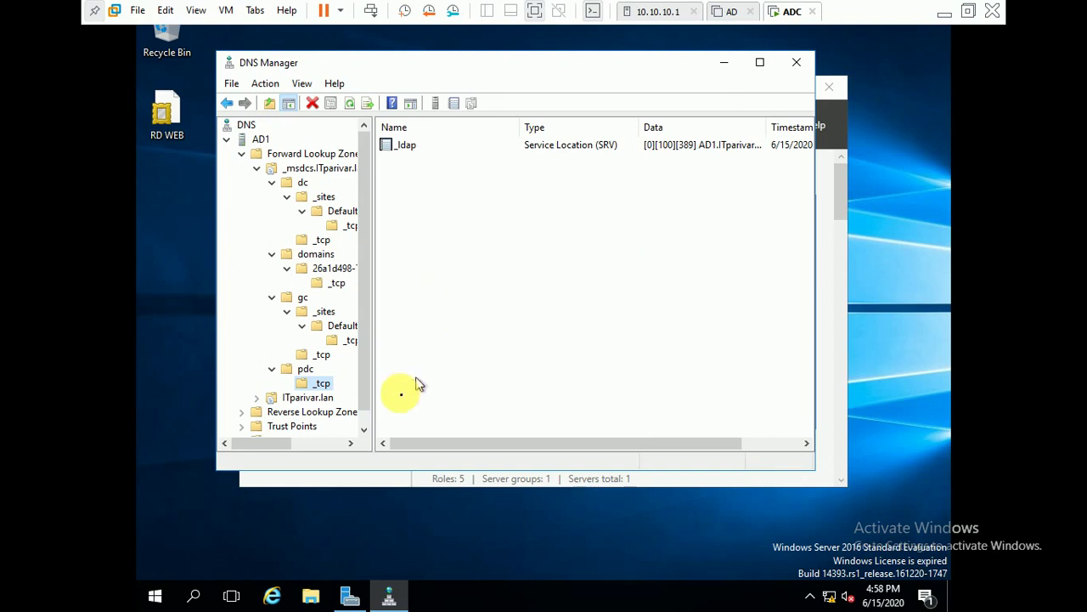
Expand the ITparivar.lan zone and check its _tcp, _msdcs and _sites folders for records of the old domain controller.
click(365, 429)
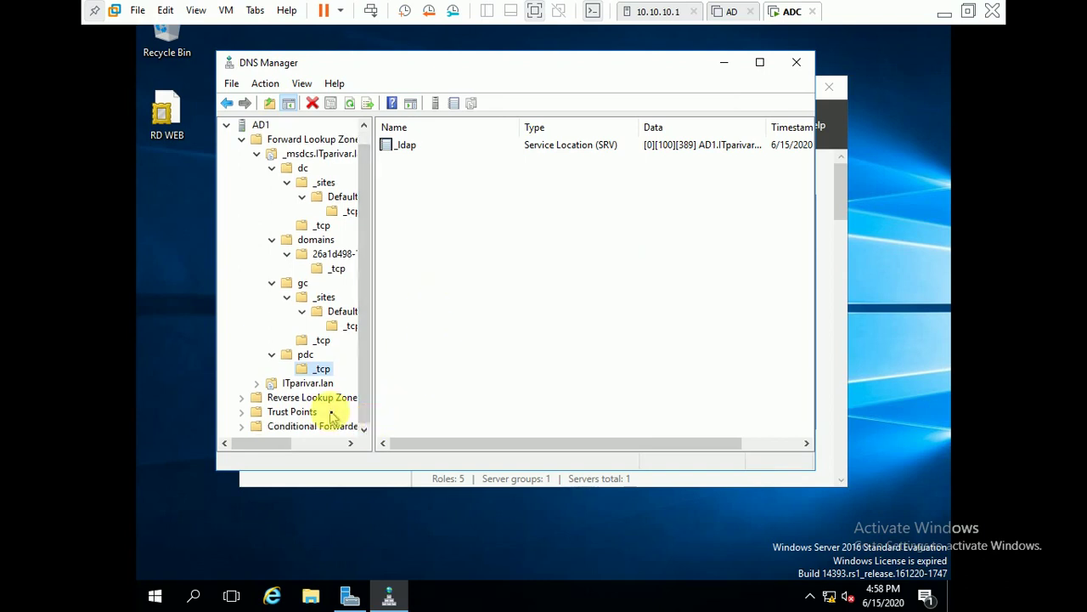
double_click(302, 389)
click(300, 387)
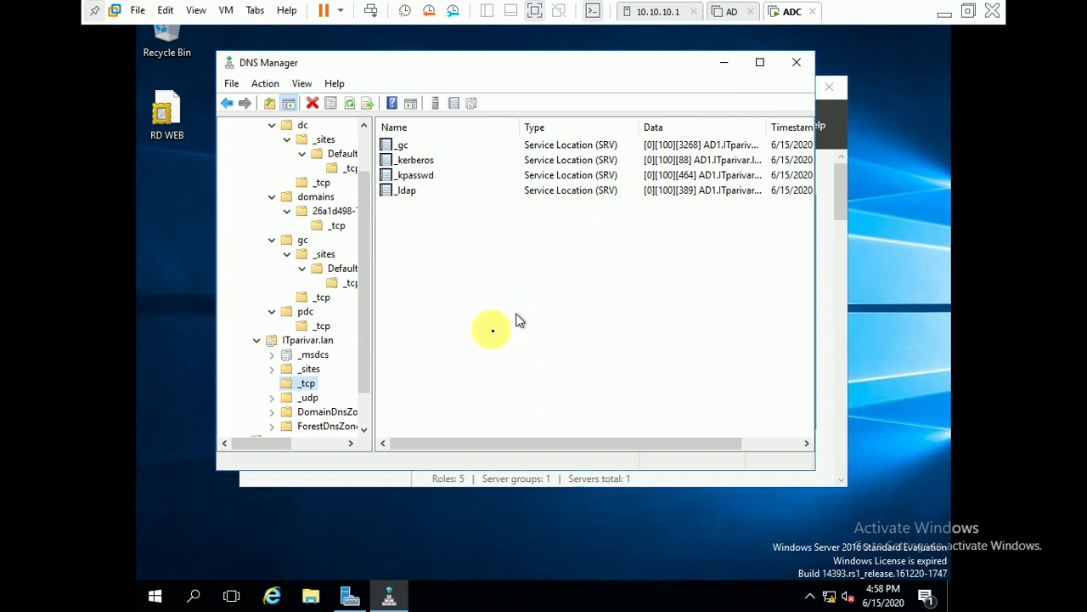
click(311, 356)
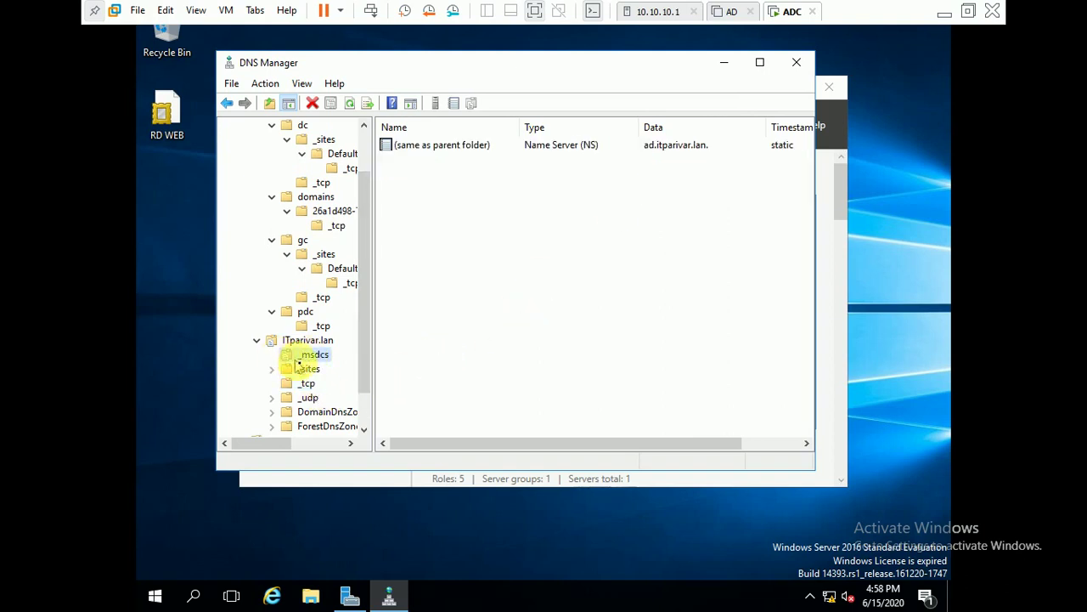
click(303, 373)
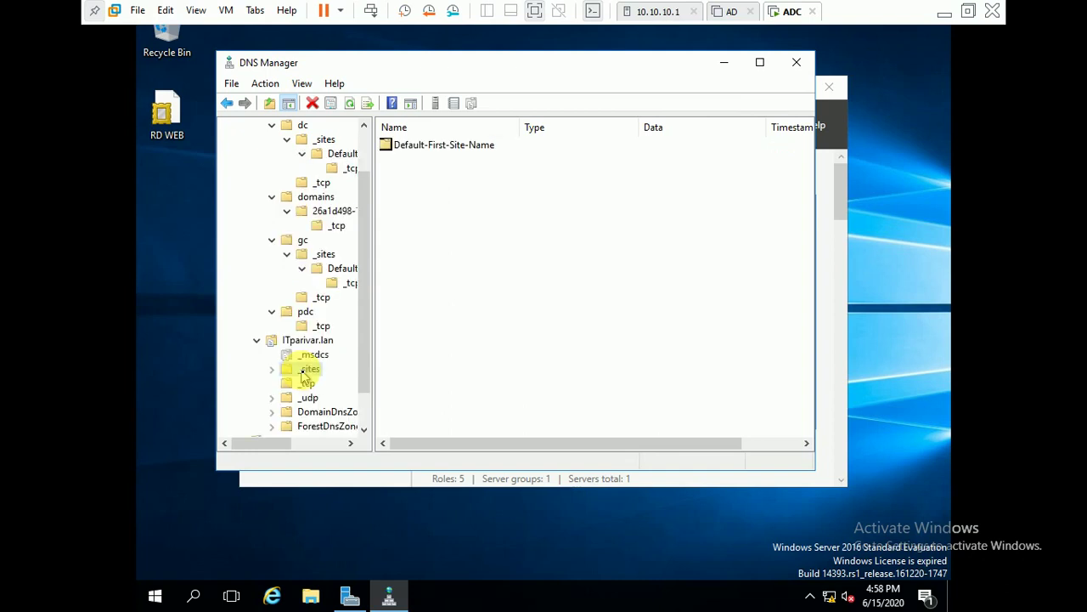
Remove ad.itparivar.lan from the name servers of the _msdcs delegation under the ITparivar.lan zone and save the properties.
click(310, 356)
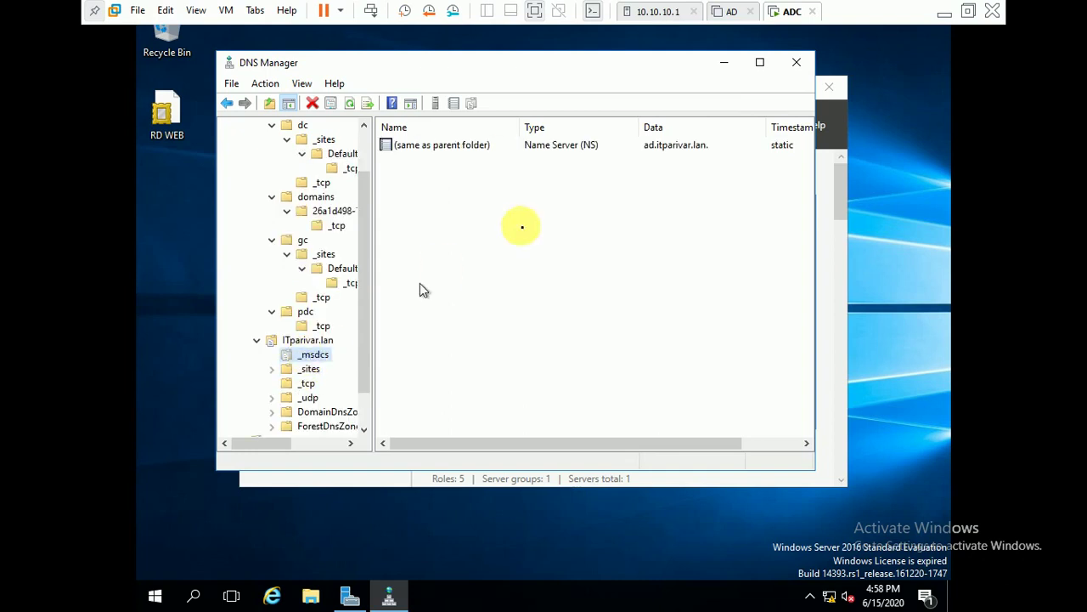
click(628, 148)
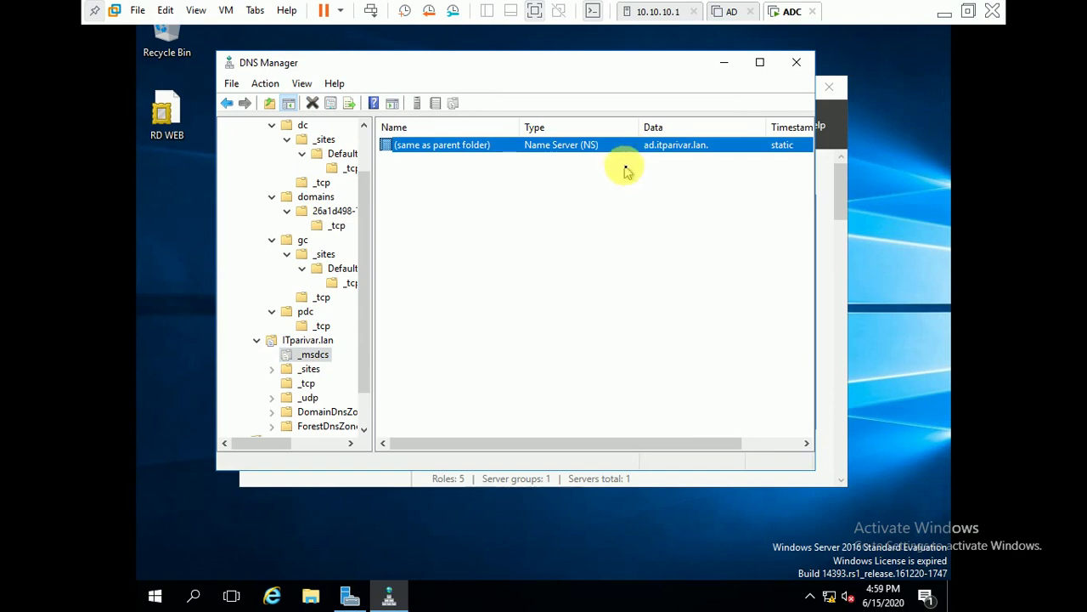
right_click(626, 170)
click(568, 159)
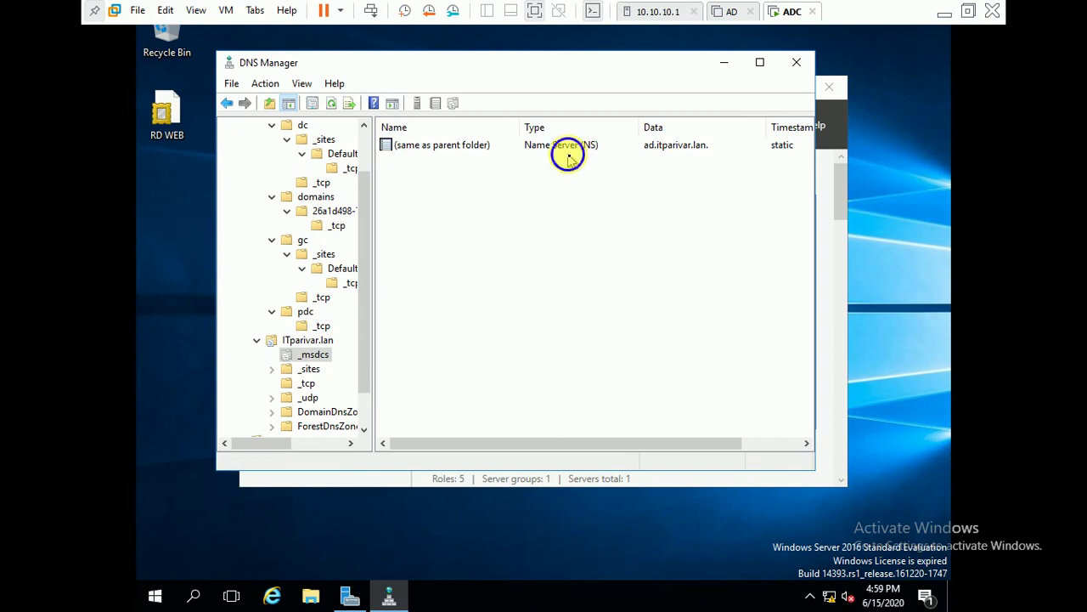
right_click(569, 160)
right_click(550, 147)
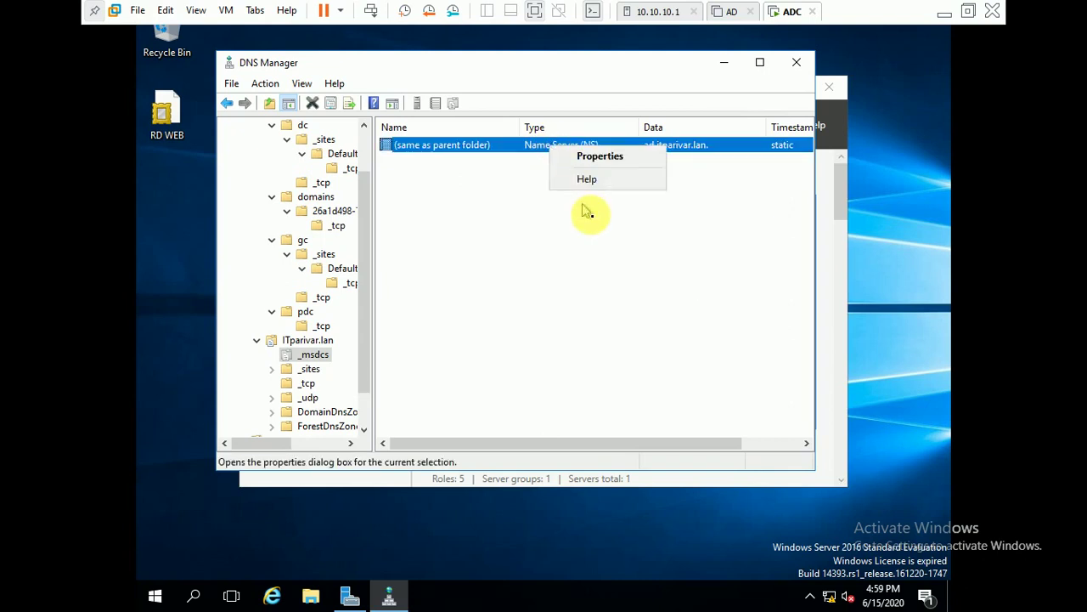
click(588, 158)
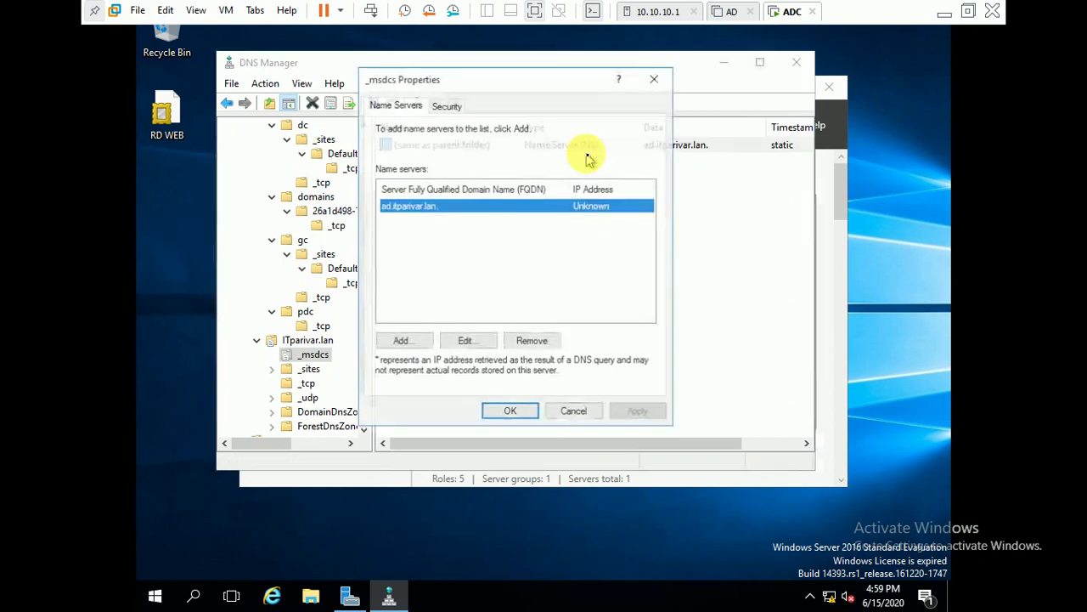
click(531, 341)
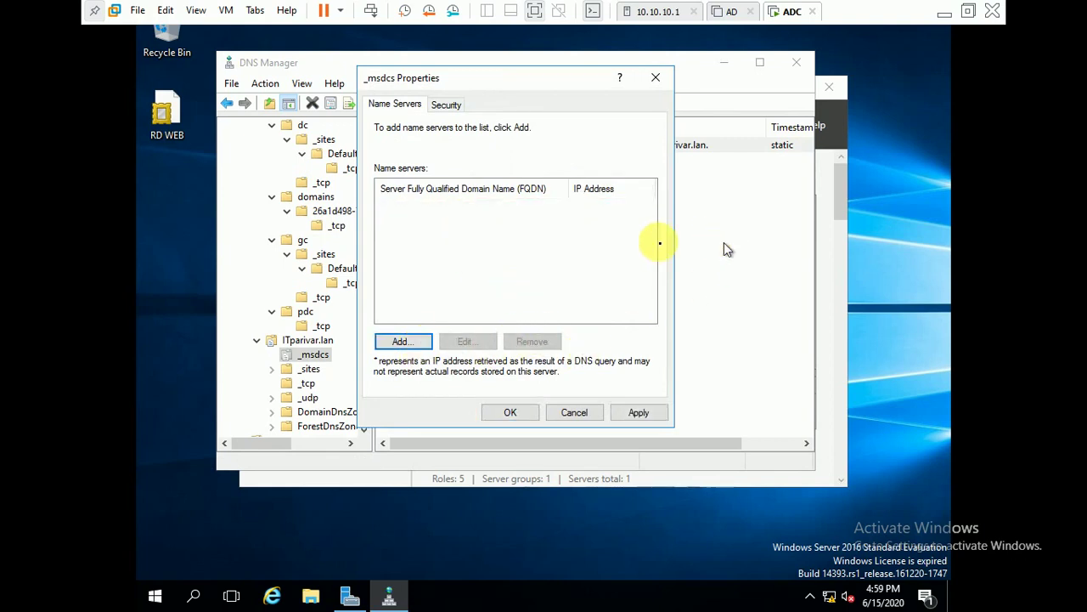
click(417, 343)
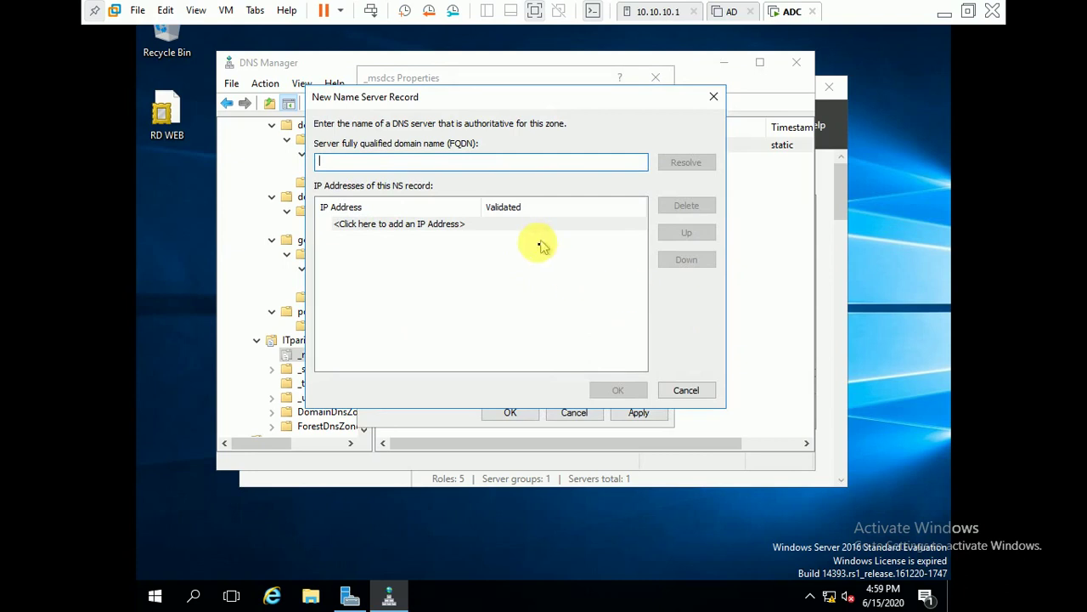
click(685, 390)
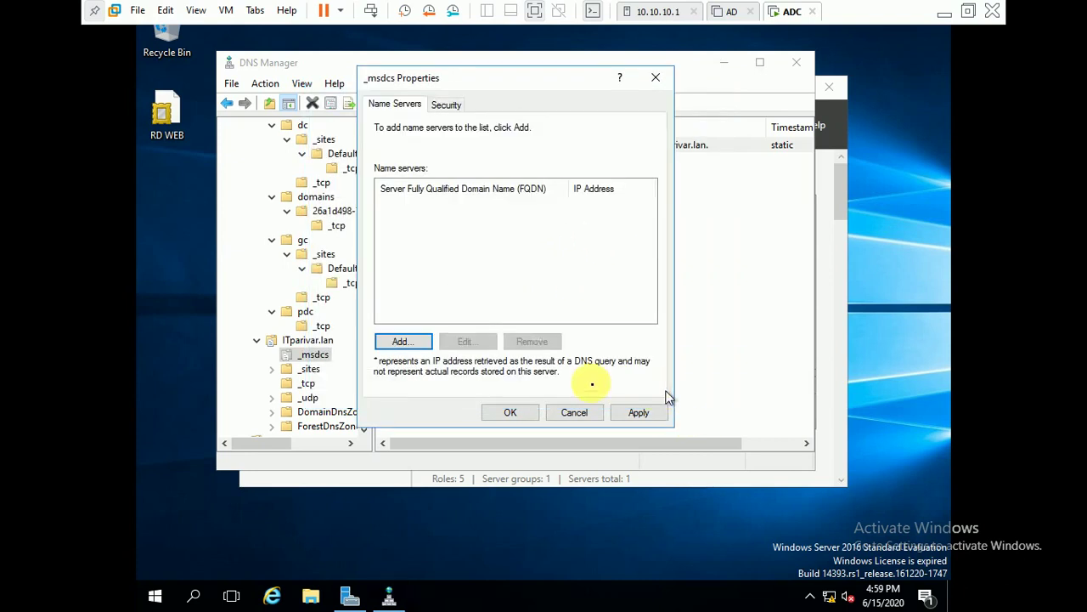
click(511, 413)
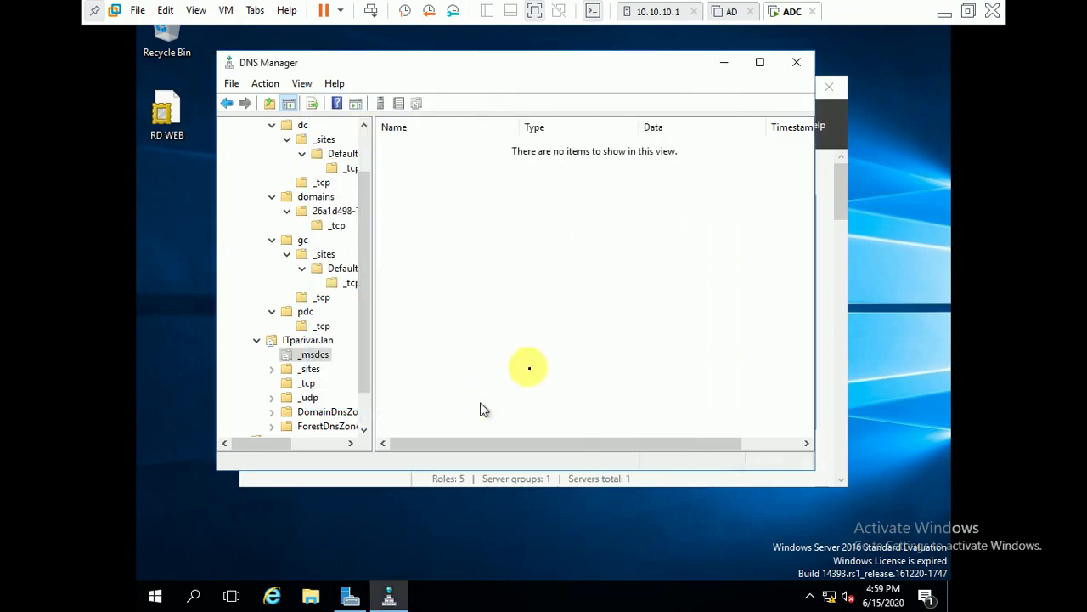
Examine the service records in the ITparivar.lan zone's _sites, _tcp and _udp folders, including Default-First-Site-Name, for references to the old domain controller.
click(304, 368)
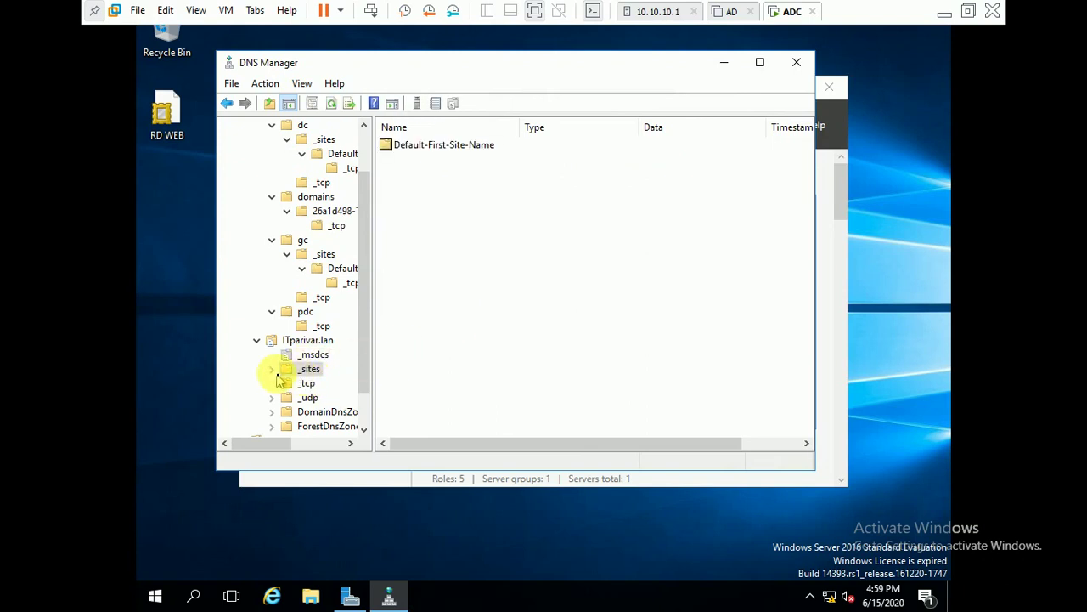
click(273, 370)
click(307, 384)
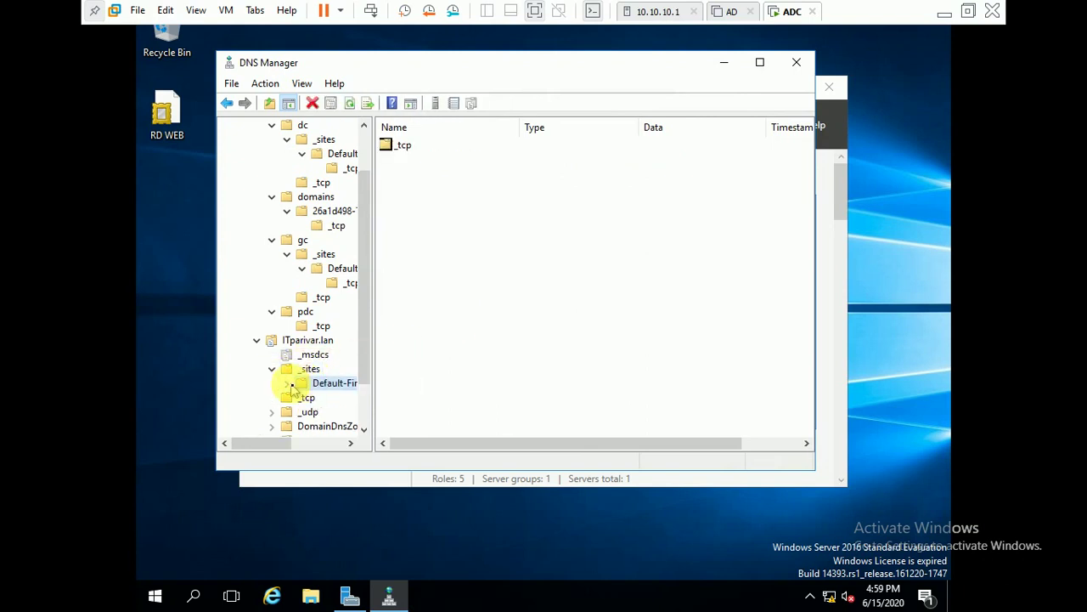
click(287, 383)
click(332, 398)
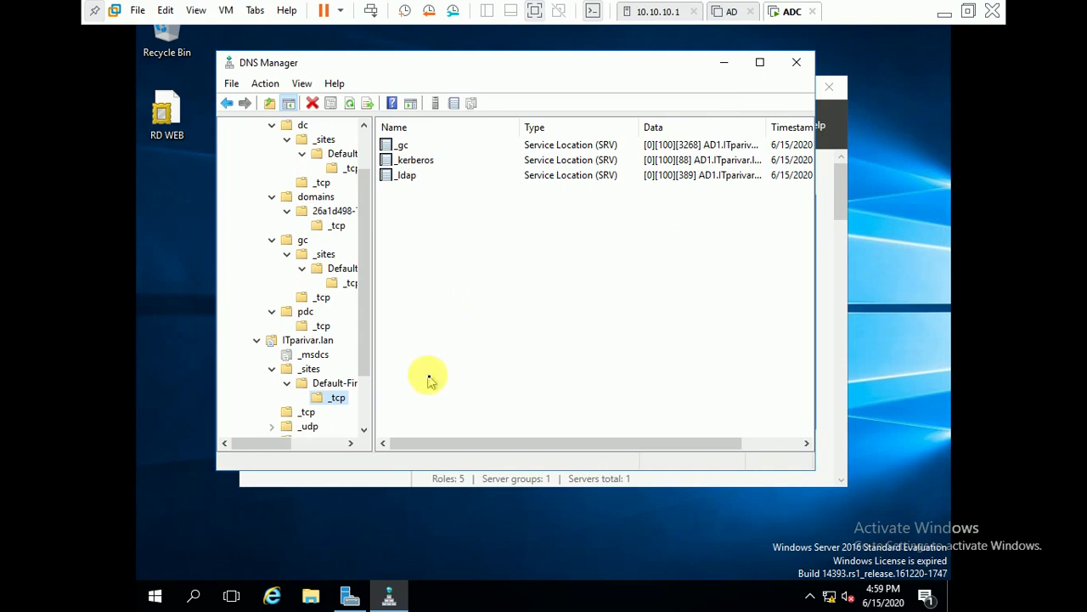
click(364, 432)
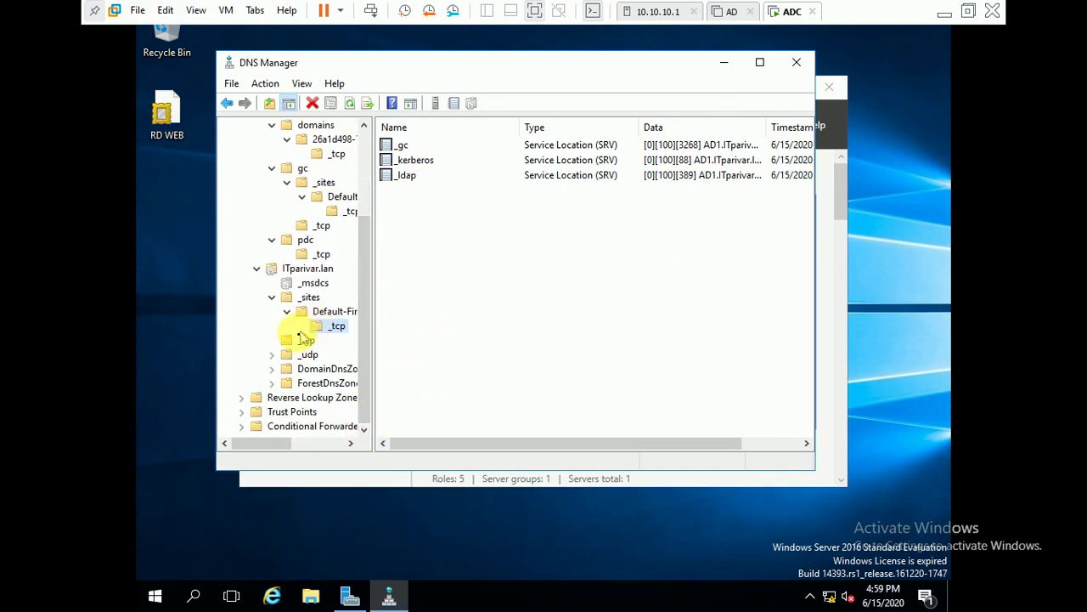
click(306, 341)
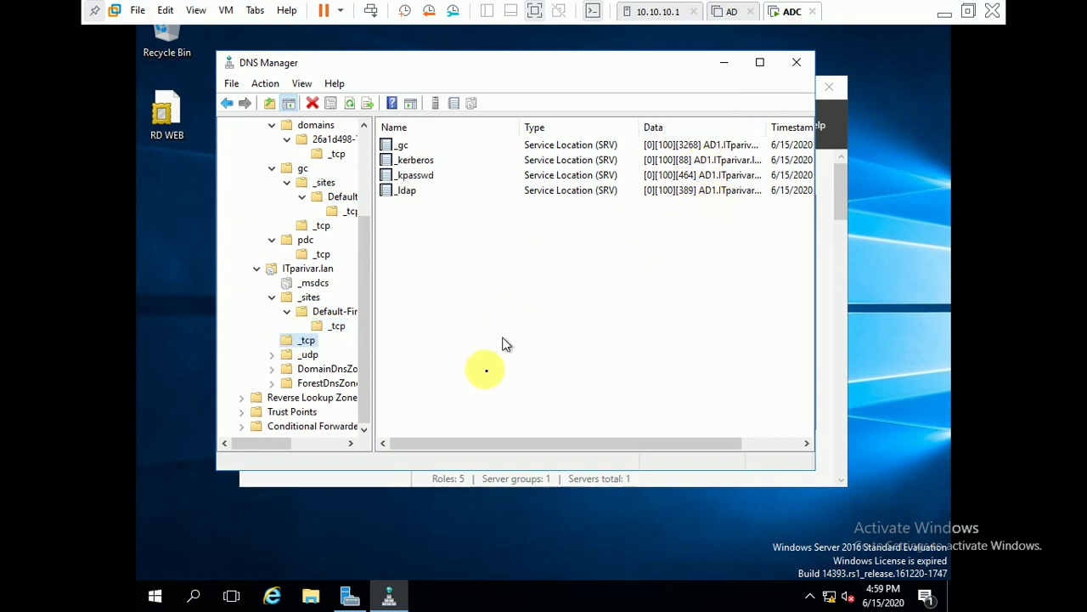
click(309, 355)
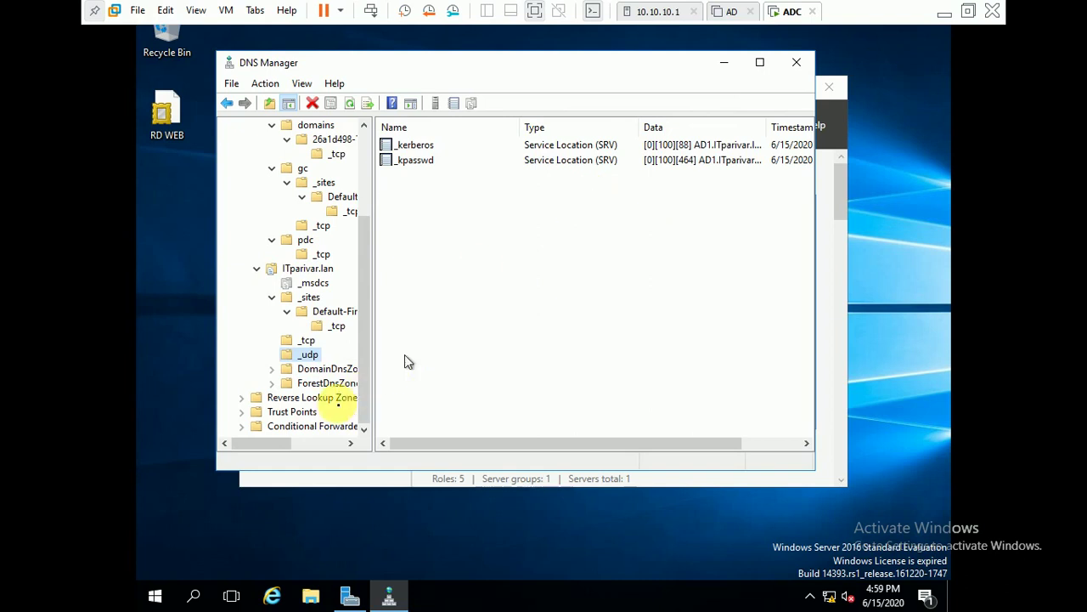
Expand DomainDnsZones under ITparivar.lan and compare the addresses and timestamps of its host (A) records.
double_click(311, 371)
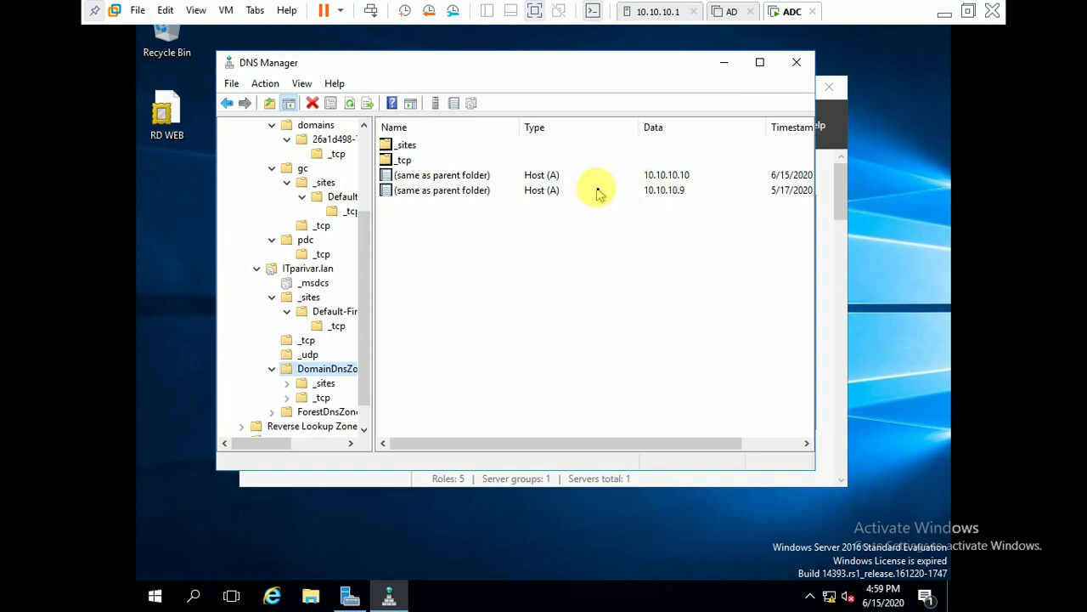
click(515, 190)
click(801, 445)
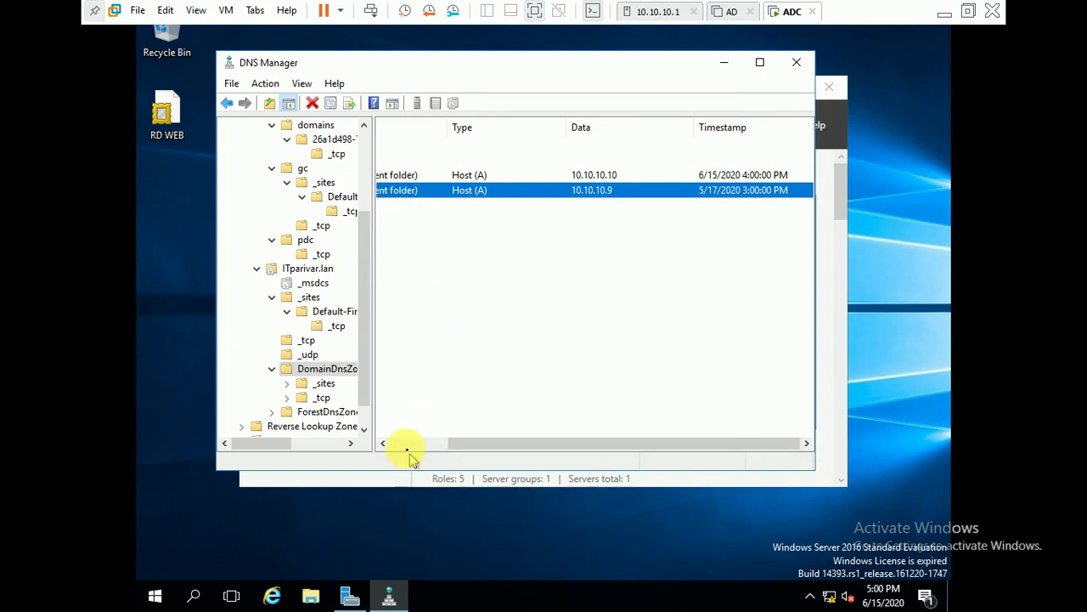
click(406, 444)
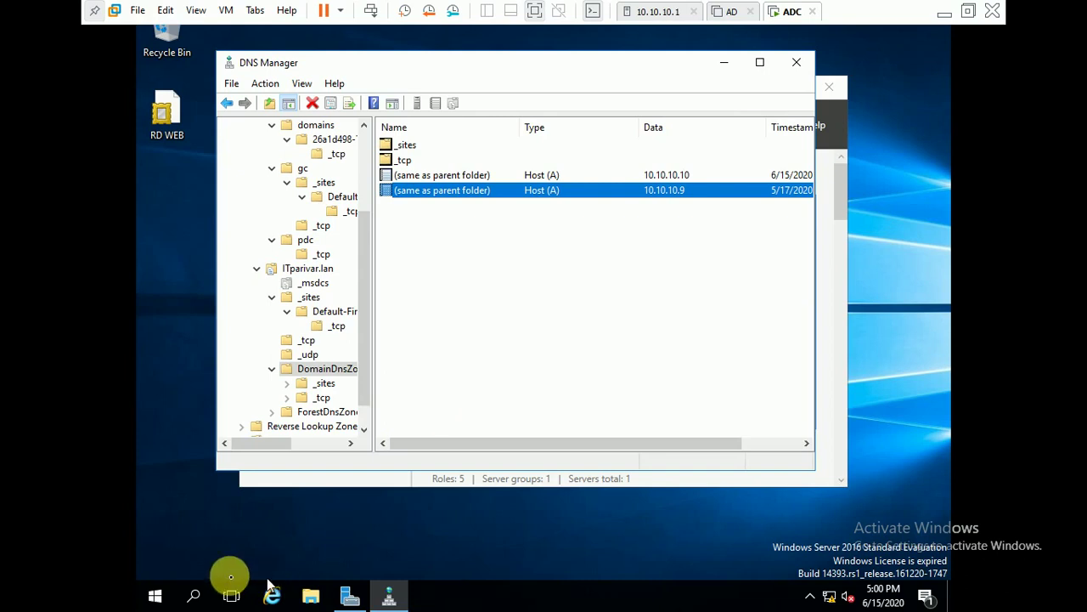
Run ipconfig in Command Prompt to check this server's own IPv4 address, and close the console.
click(197, 594)
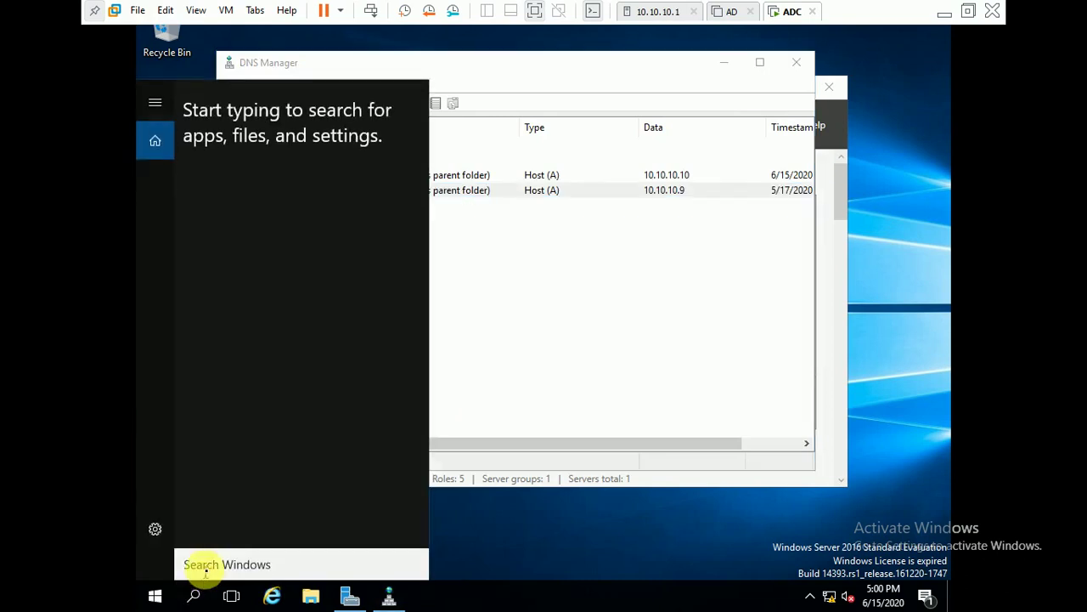
text(cmd)
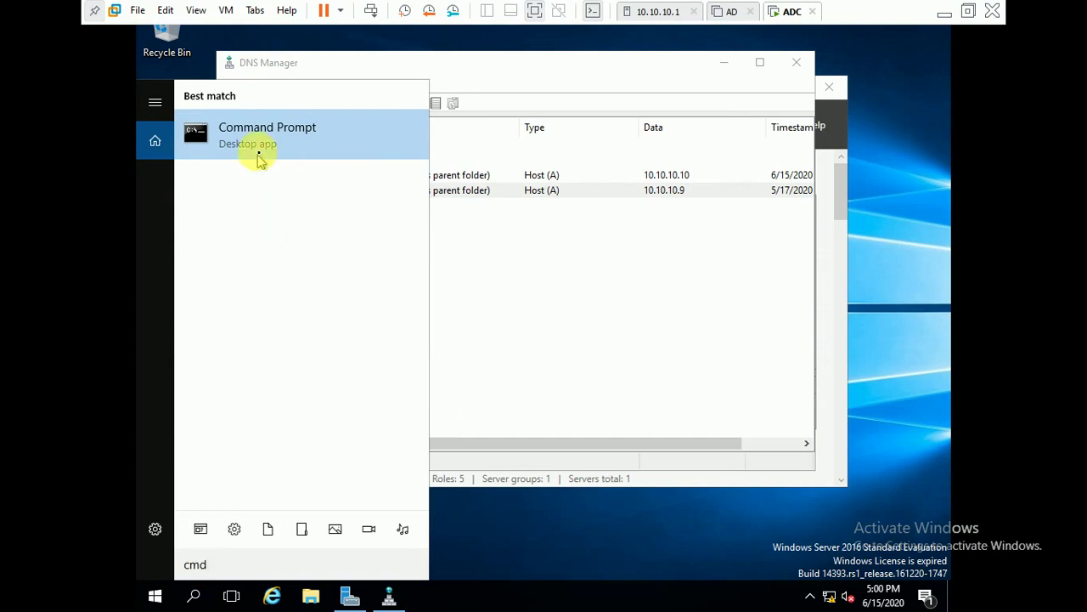
click(260, 154)
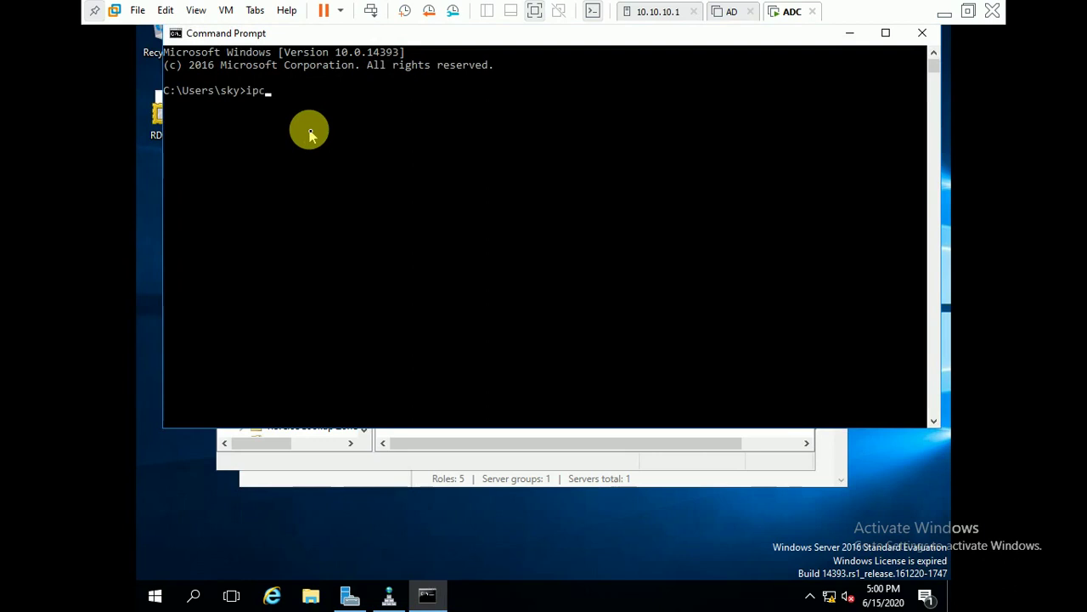
key(Return)
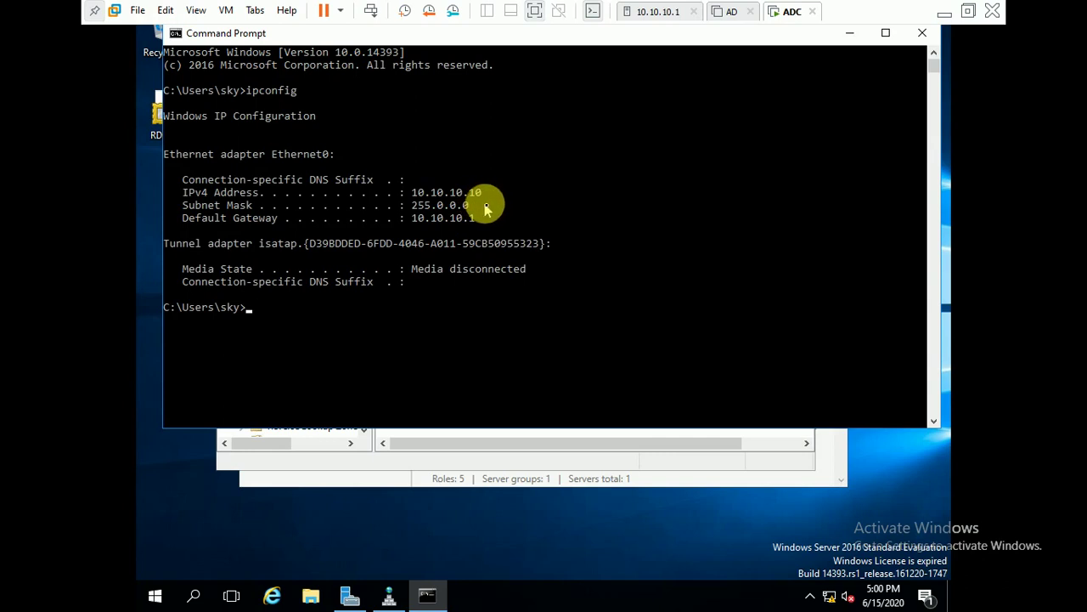
click(919, 34)
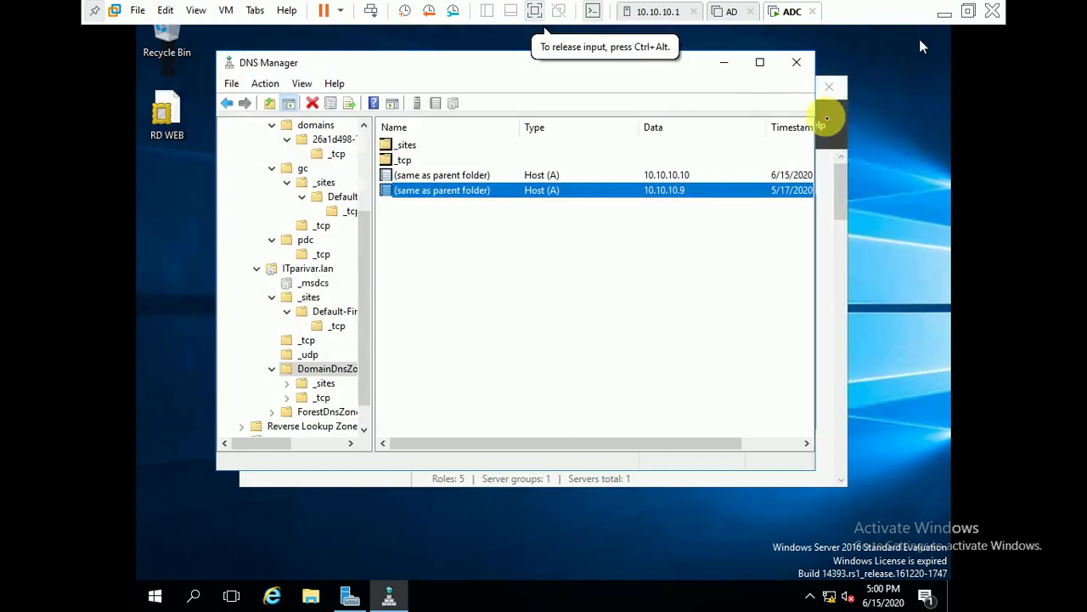
Delete the host (A) record for 10.10.10.9 from the DomainDnsZones folder.
right_click(493, 193)
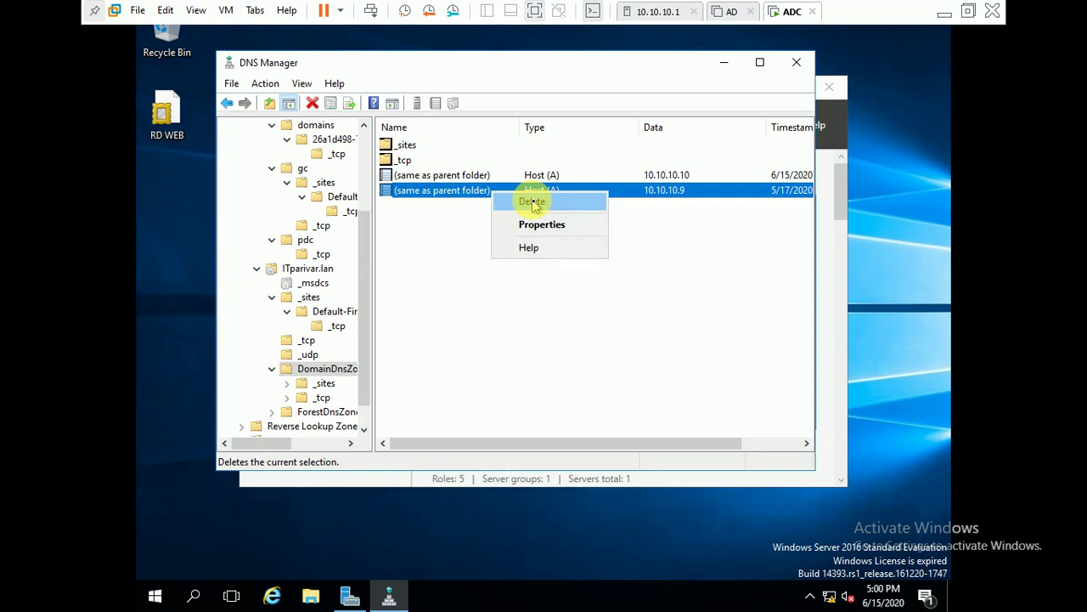
click(533, 202)
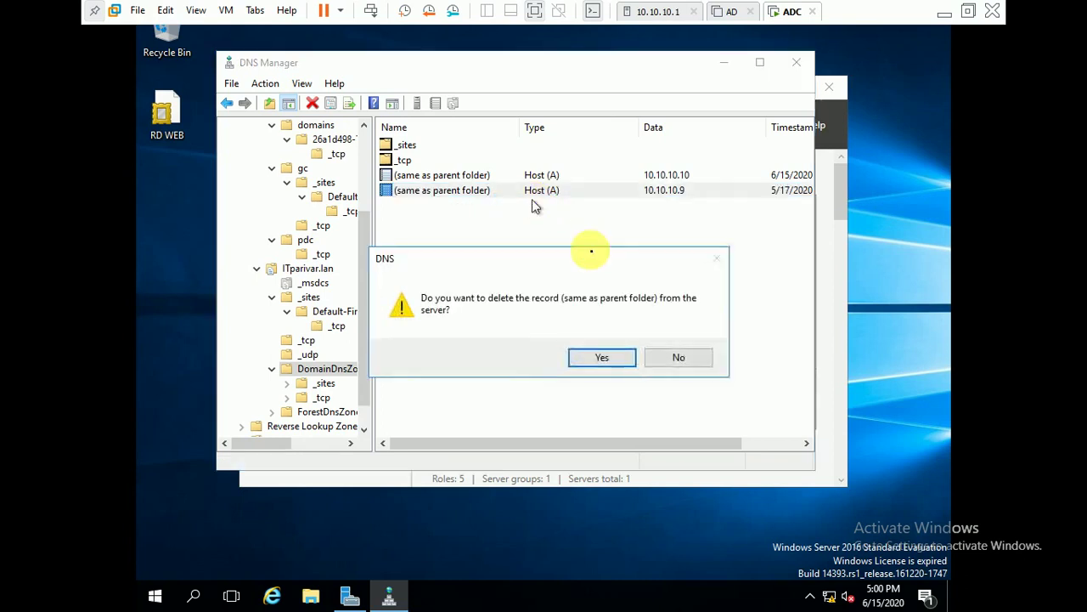
click(600, 358)
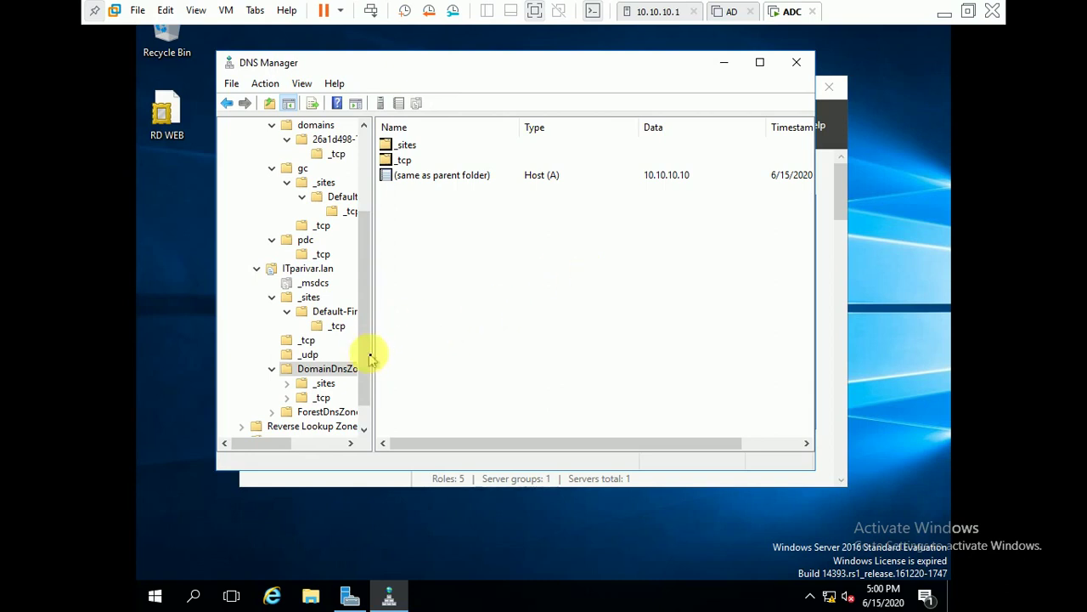
Delete the _ldap service record for AD.ITparivar.lan from the _tcp folder under DomainDnsZones' Default-First-Site-Name site.
double_click(323, 385)
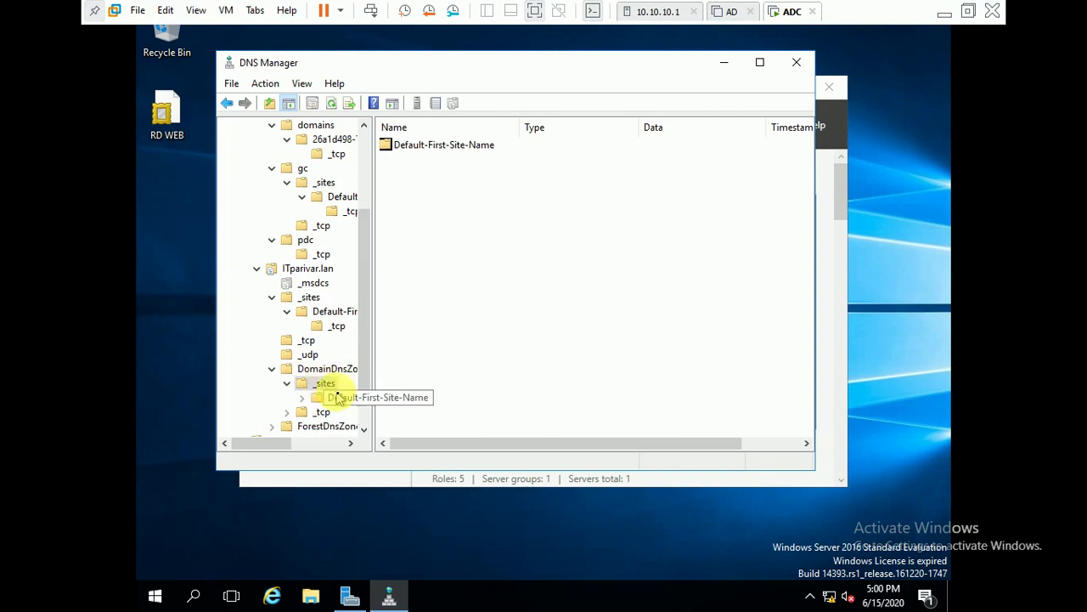
double_click(344, 399)
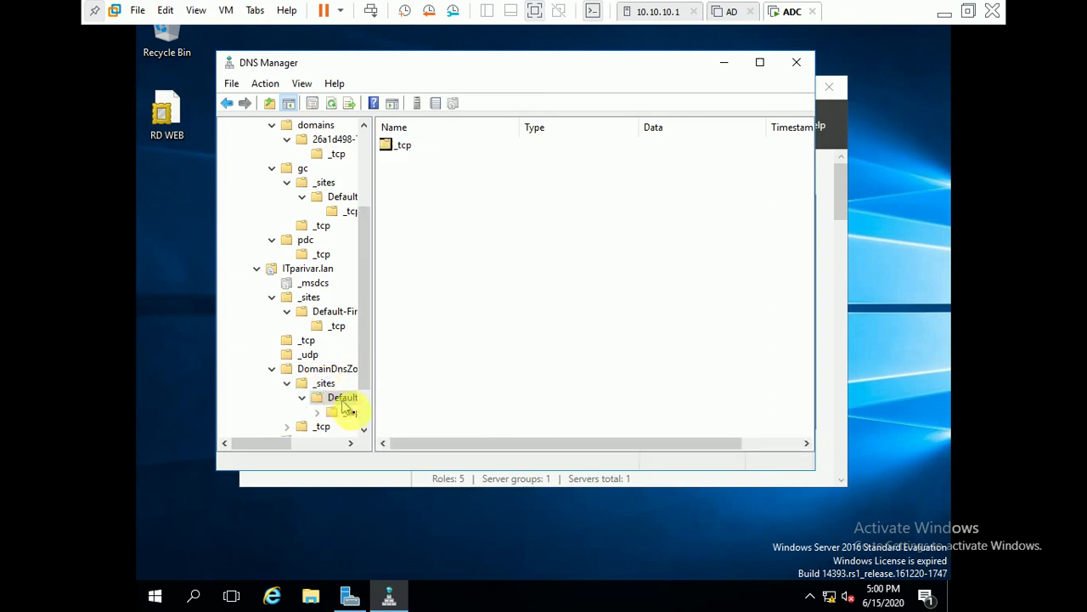
click(333, 414)
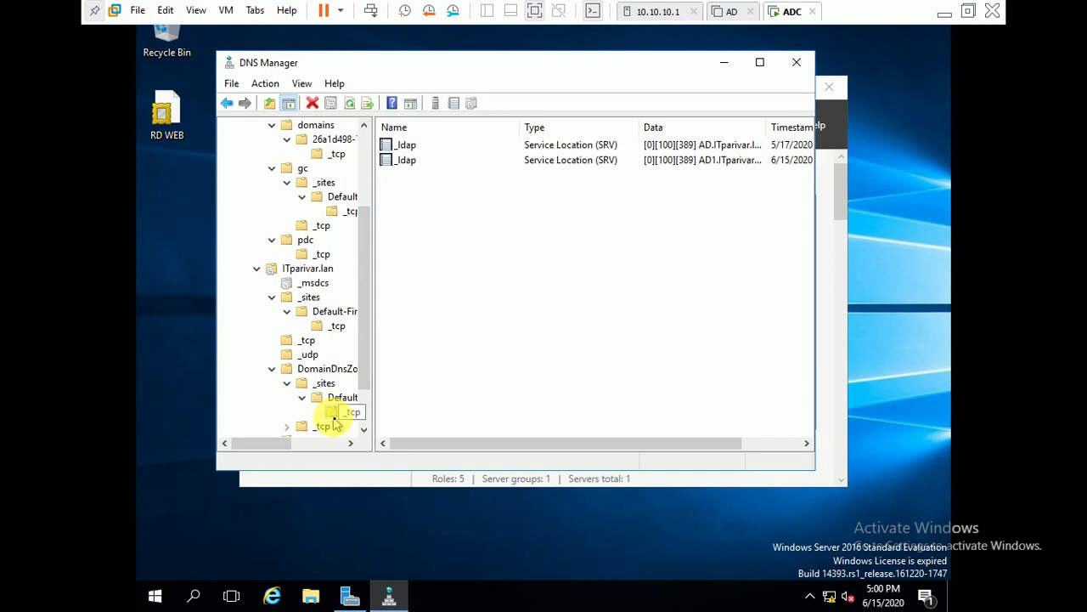
click(686, 145)
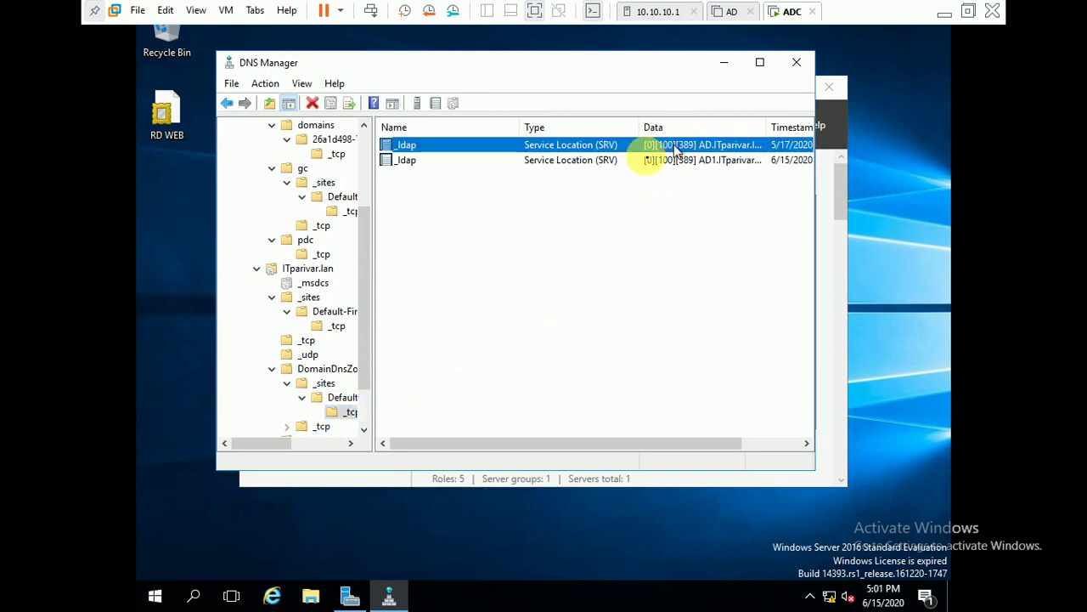
right_click(618, 149)
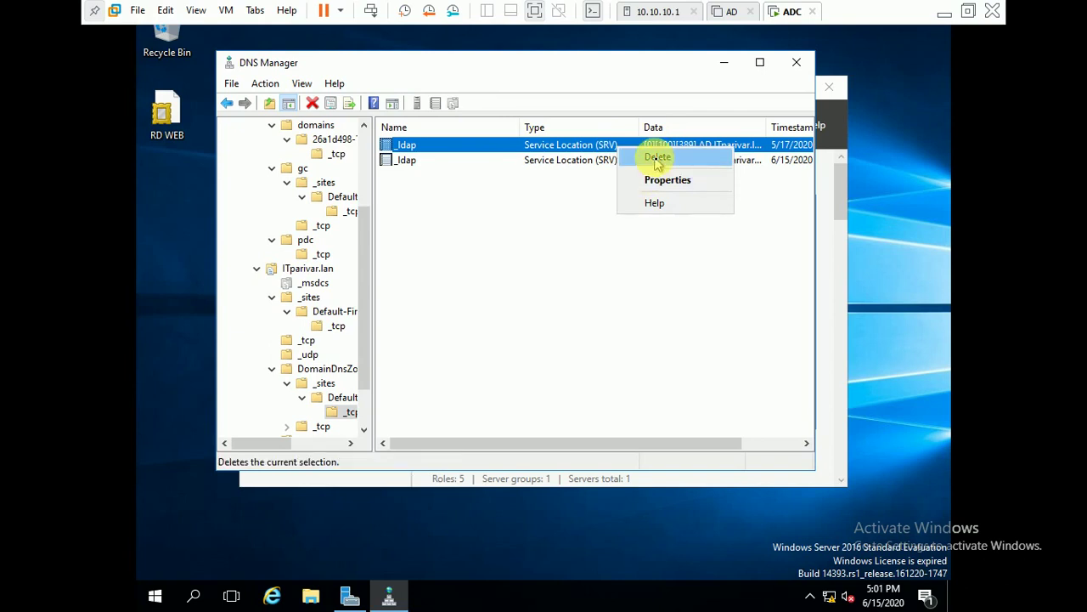
click(656, 161)
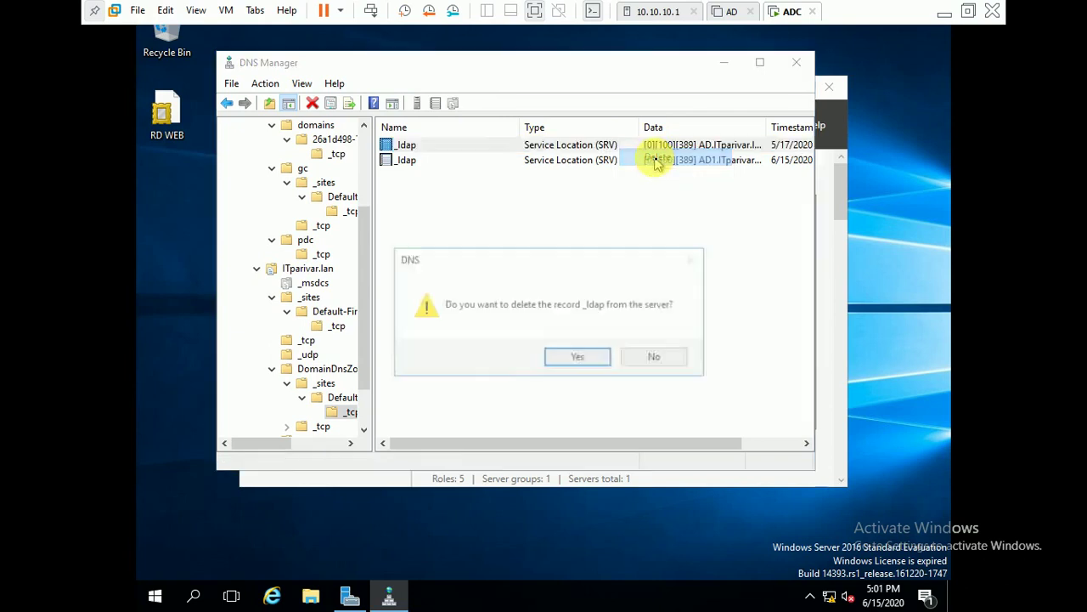
click(578, 358)
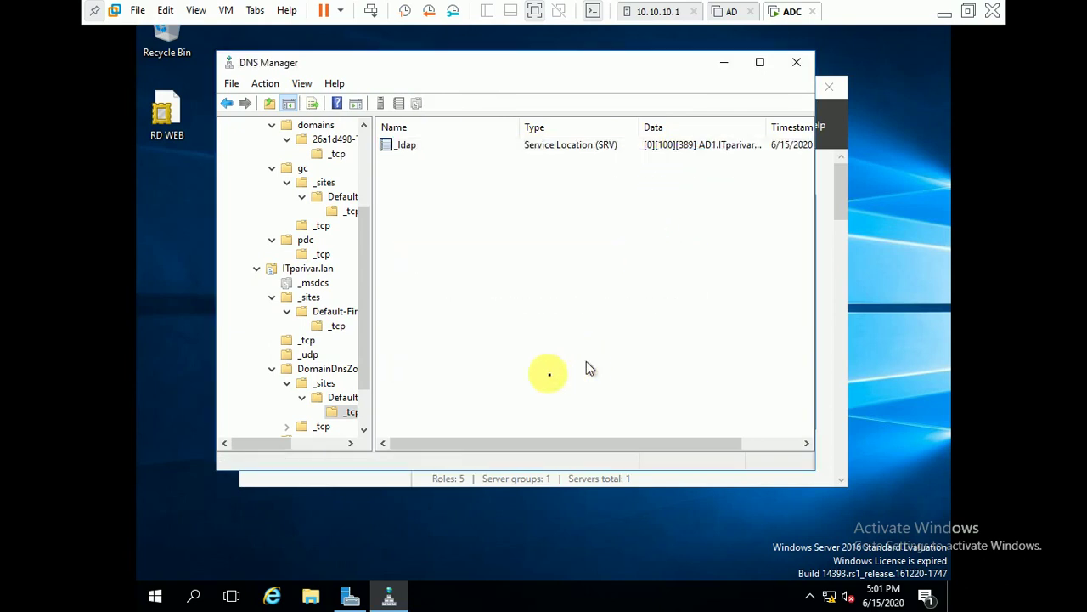
Delete the _ldap service record for AD.ITparivar.lan from the _tcp folder directly under DomainDnsZones.
click(363, 432)
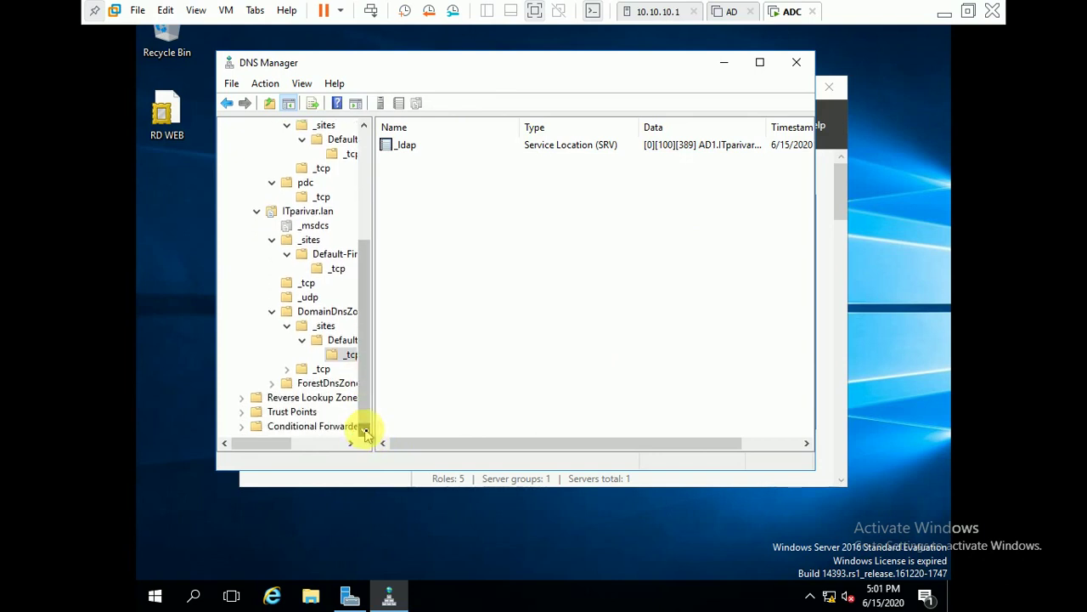
click(322, 370)
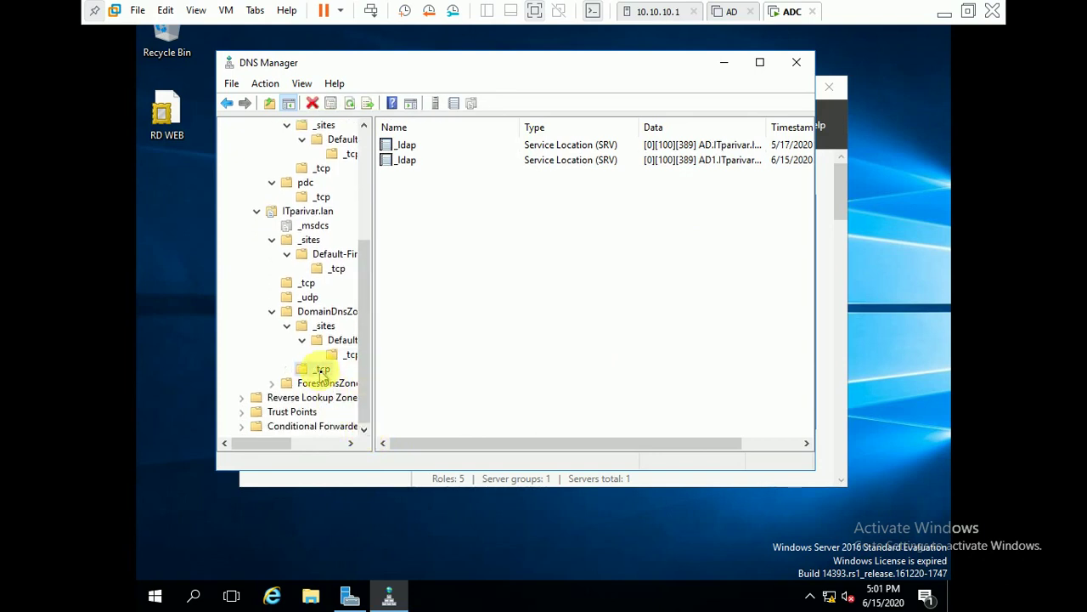
click(704, 146)
right_click(704, 147)
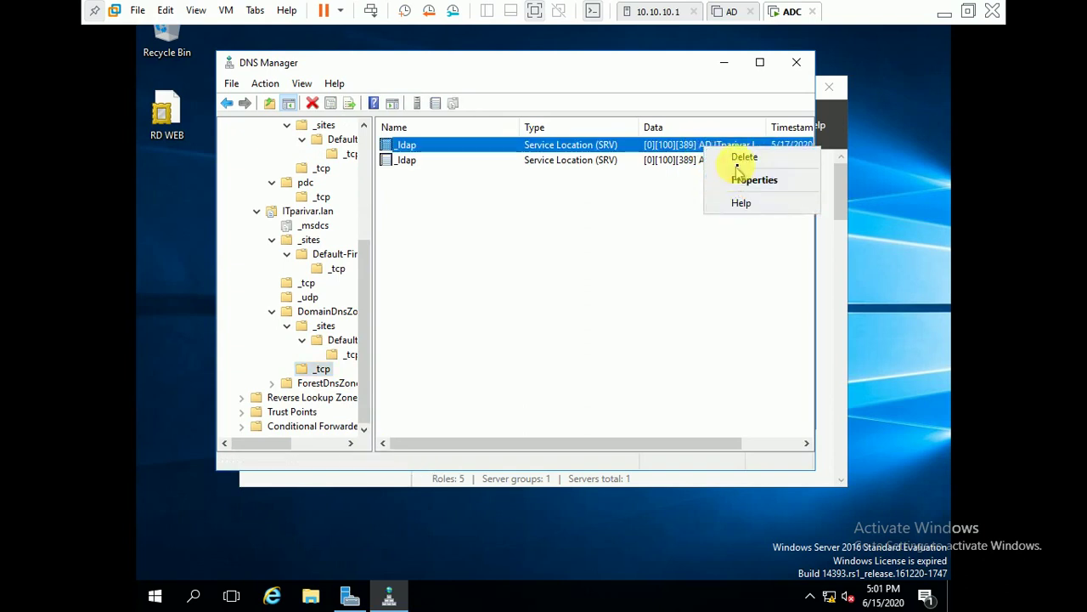
click(739, 158)
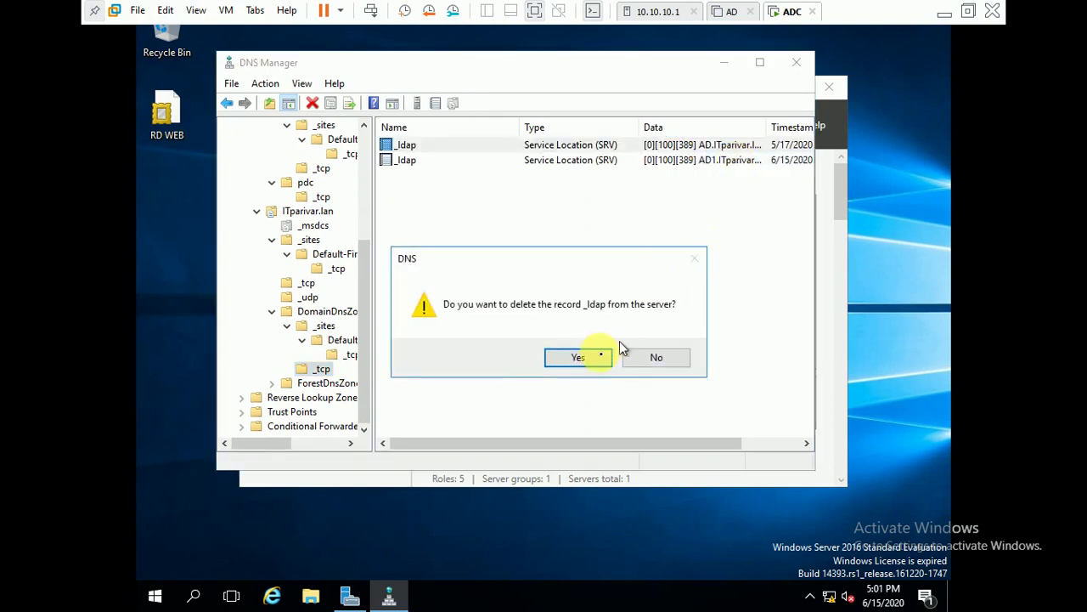
click(578, 359)
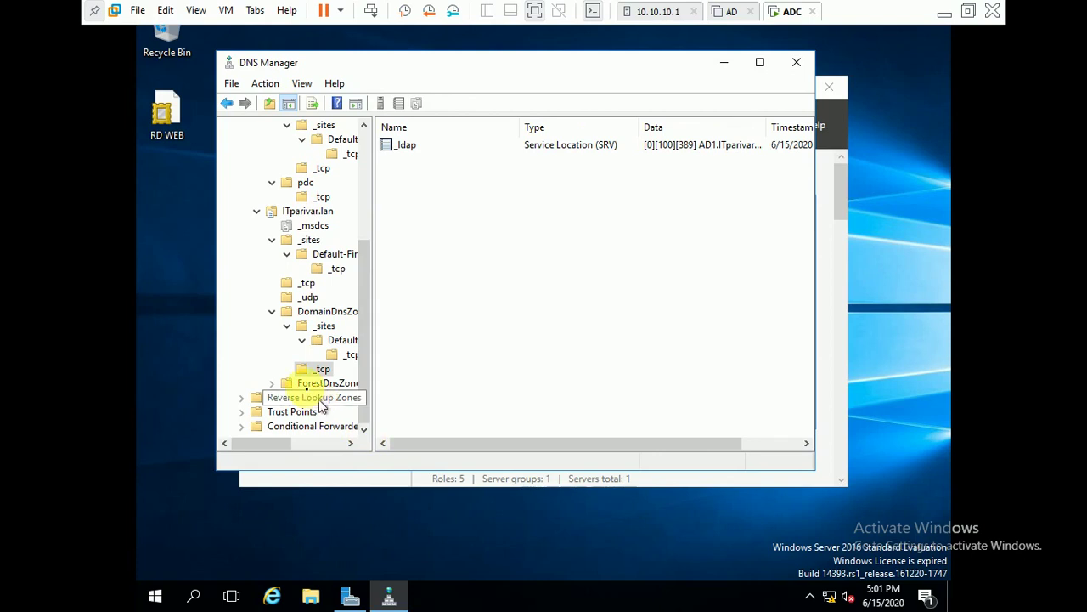
Delete the host (A) record for 10.10.10.9 from the ForestDnsZones folder.
click(291, 384)
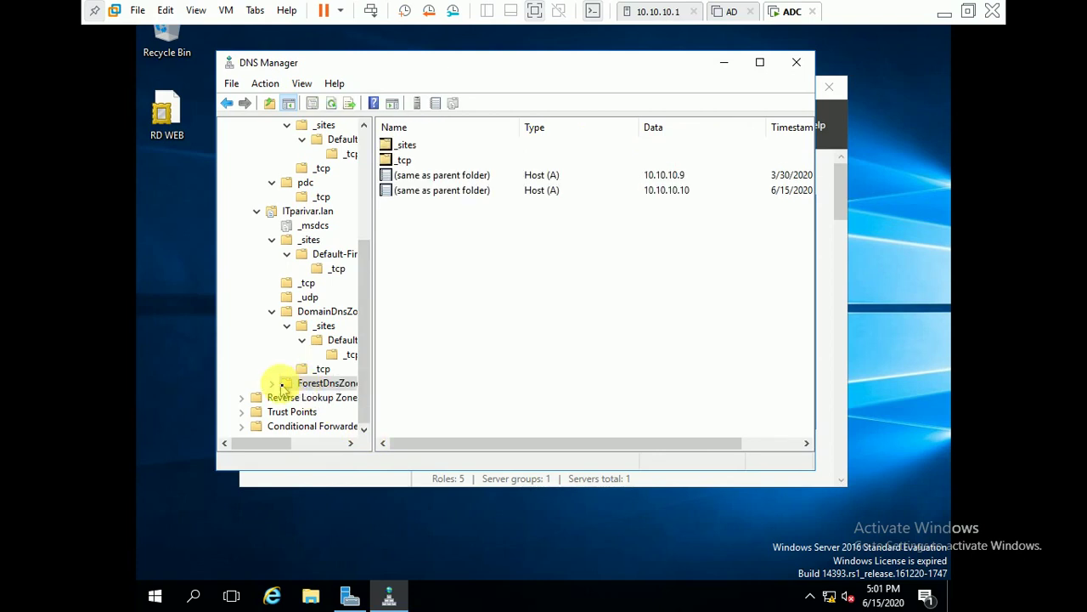
click(479, 176)
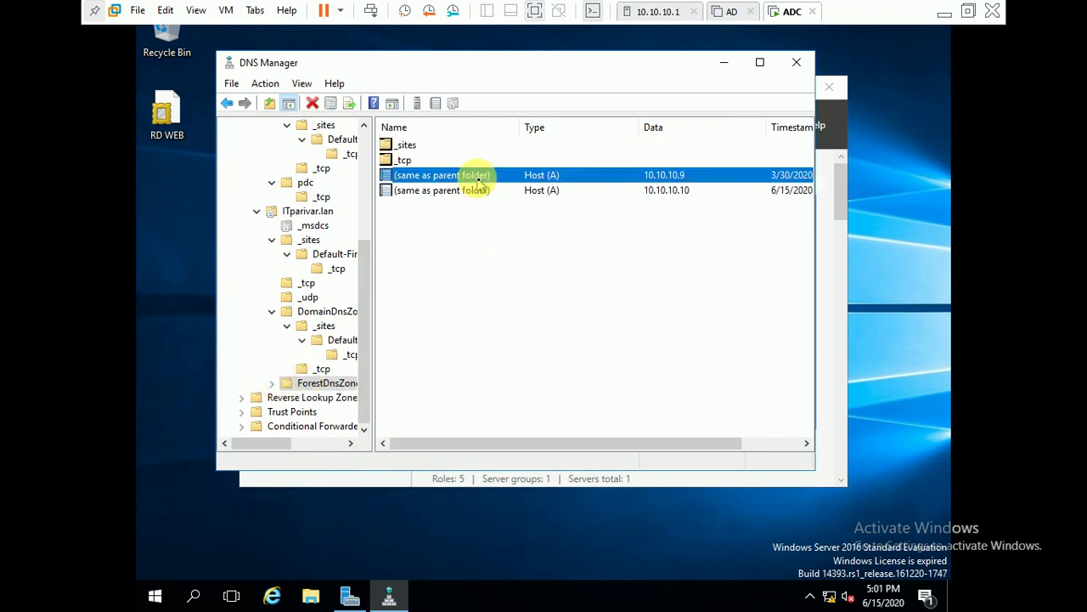
right_click(664, 182)
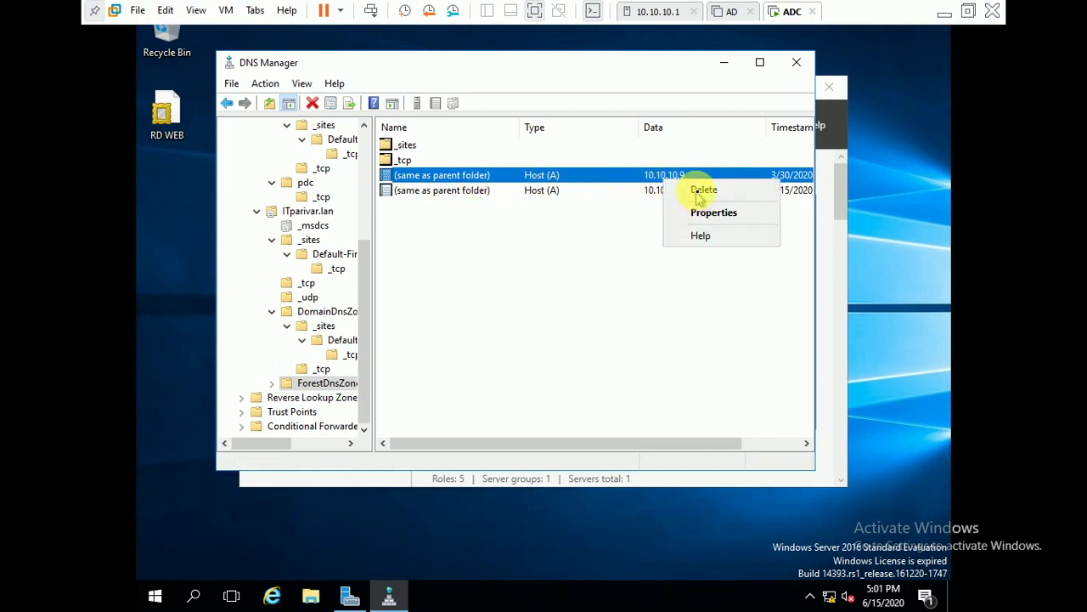
click(699, 188)
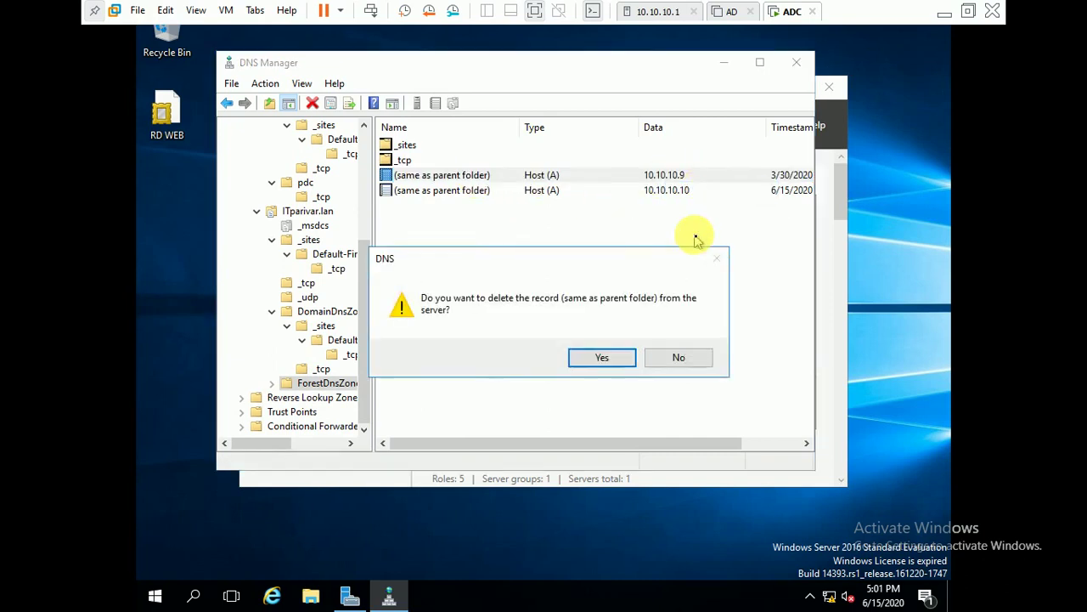
click(603, 358)
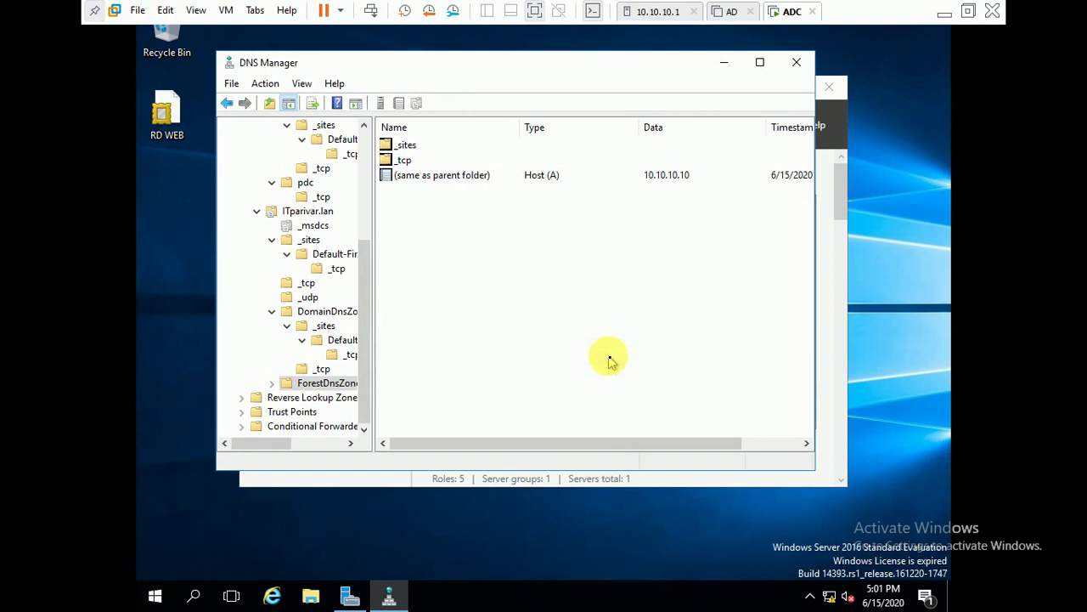
Delete the _ldap service record for AD.ITparivar.lan from the _tcp folder under ForestDnsZones' Default-First-Site-Name site.
double_click(276, 383)
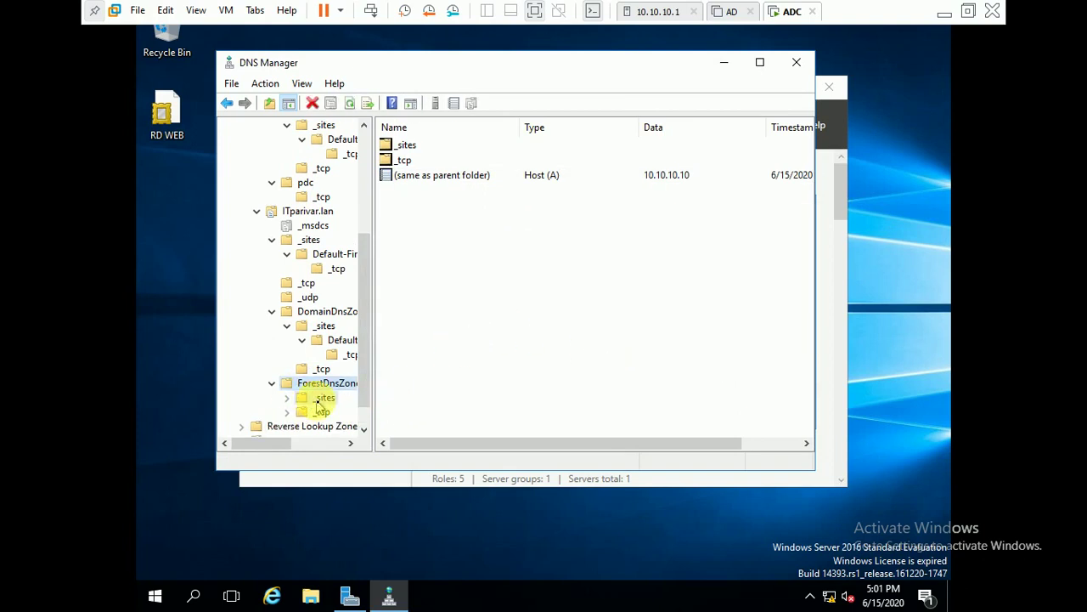
click(319, 398)
click(363, 432)
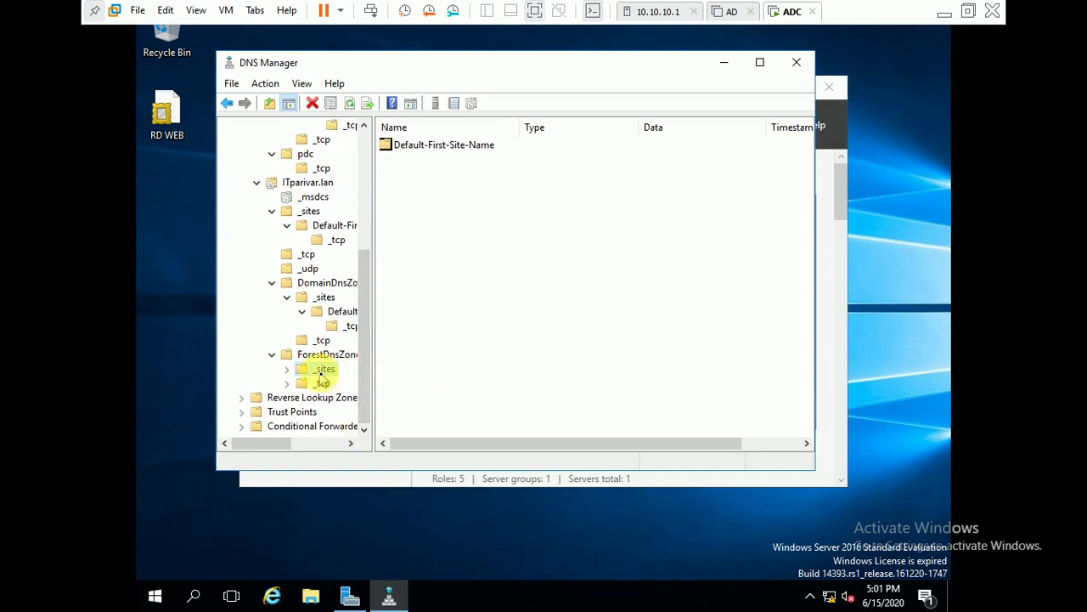
click(287, 369)
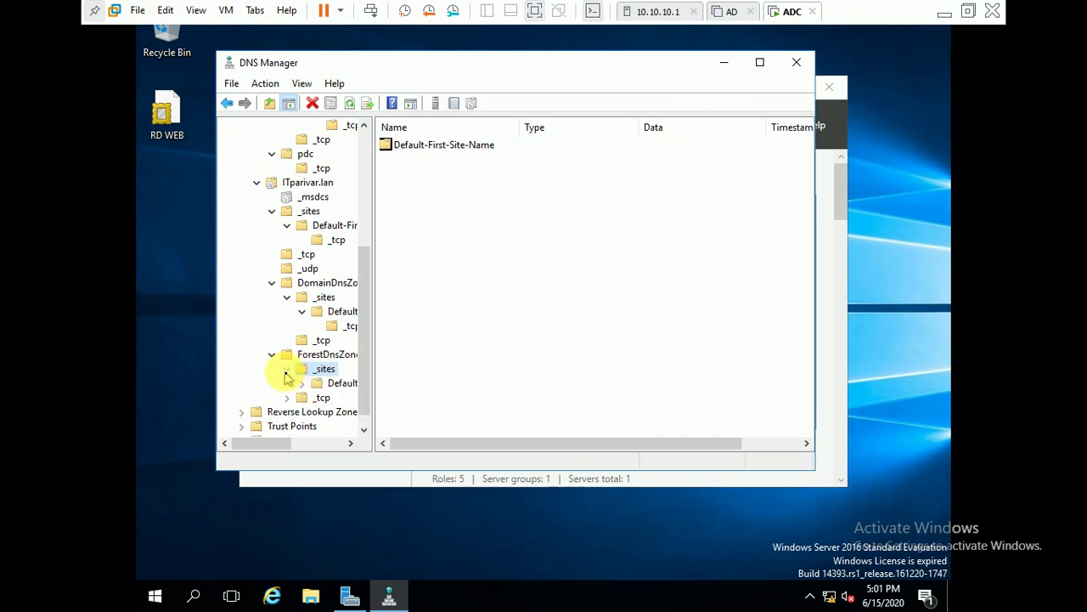
click(334, 386)
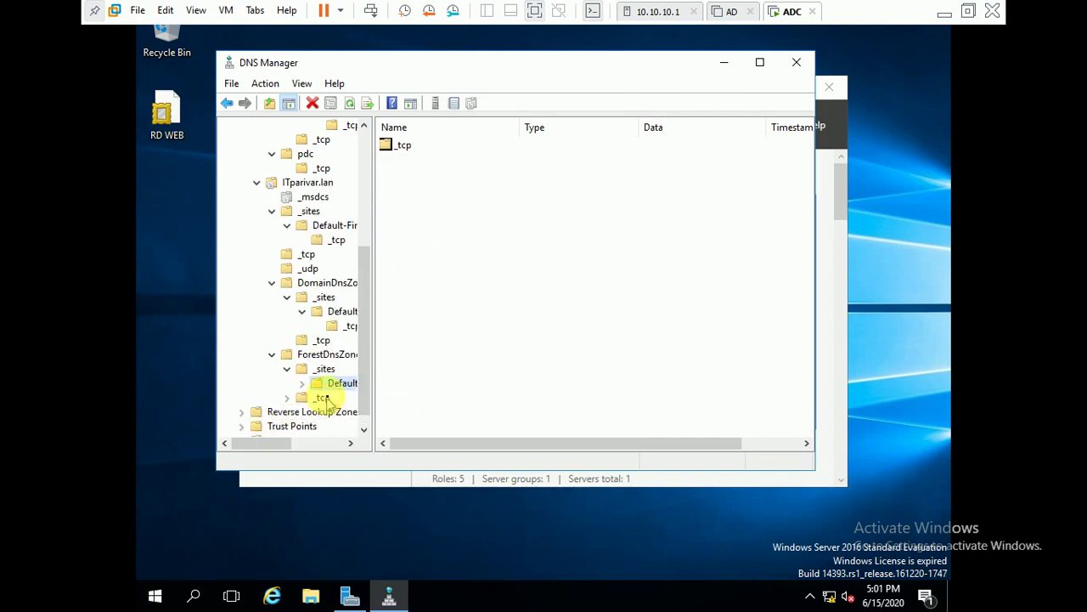
click(303, 384)
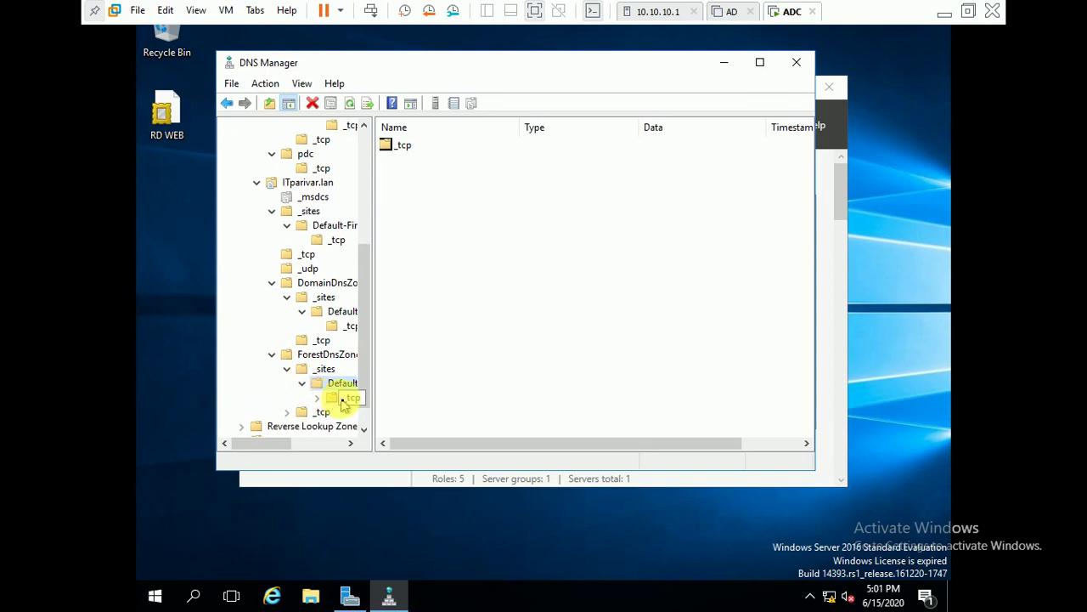
click(344, 399)
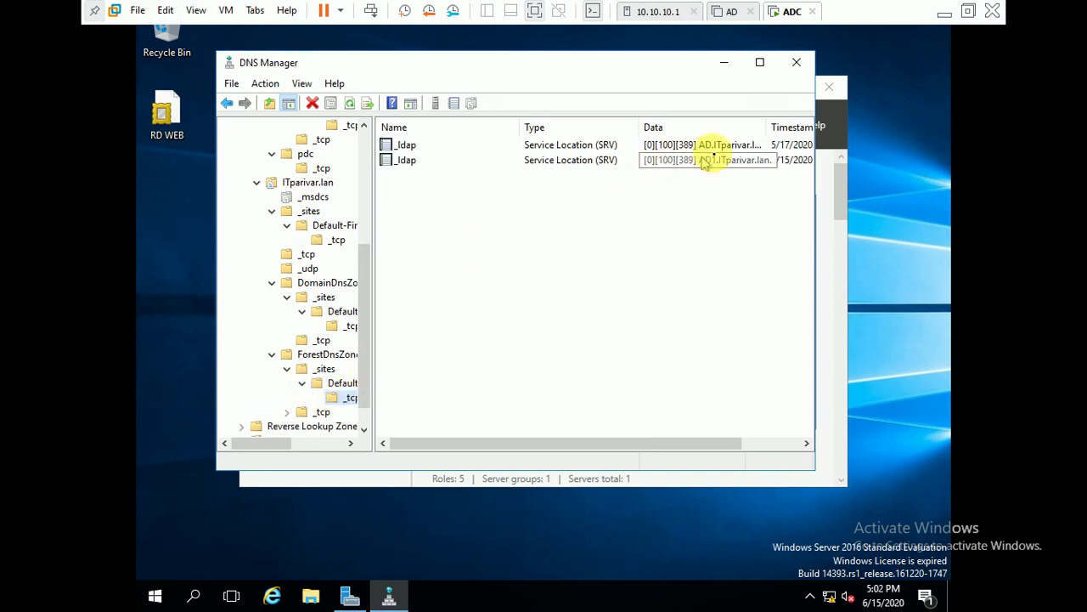
click(691, 147)
right_click(692, 146)
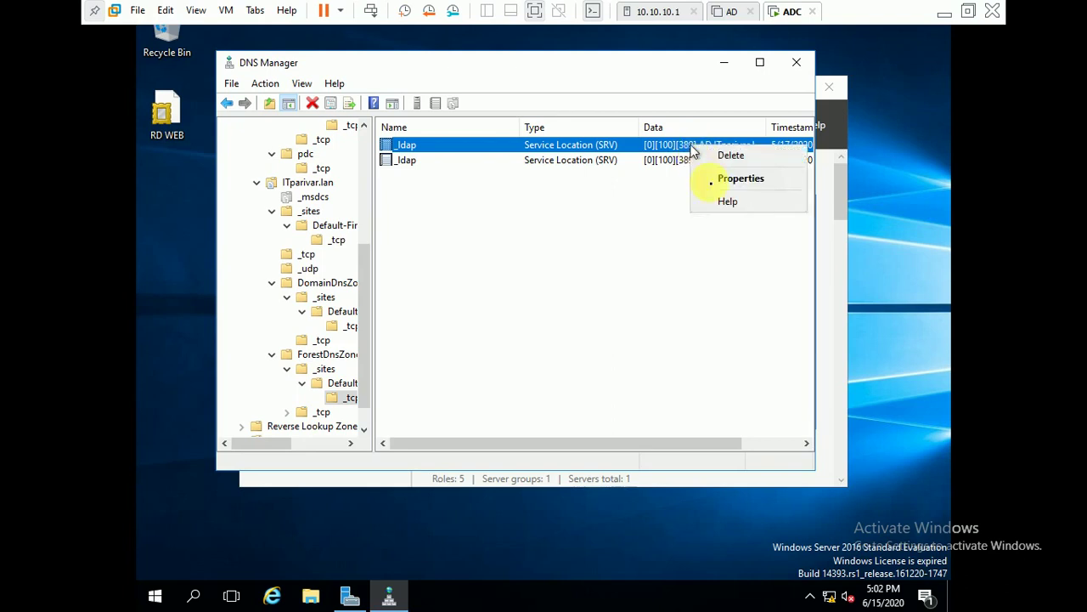
click(723, 158)
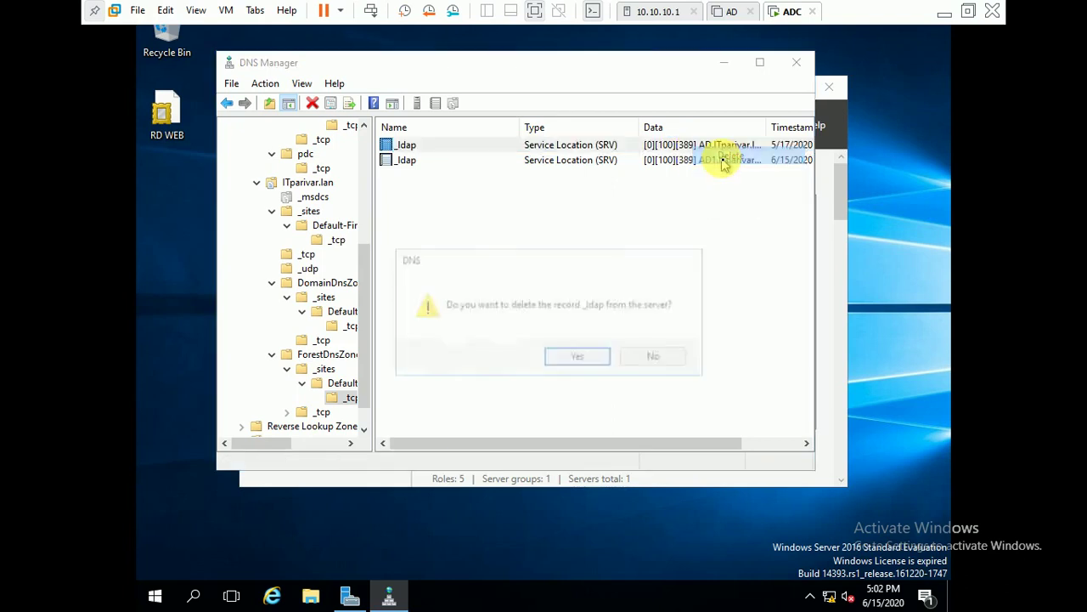
click(579, 357)
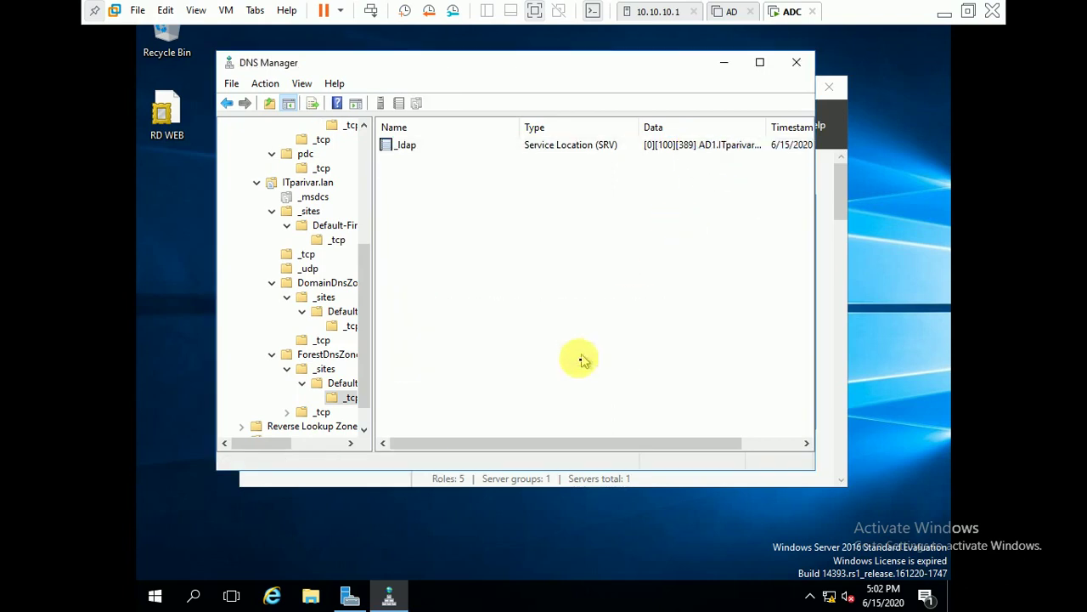
Delete the _ldap service record for AD.ITparivar.lan from the _tcp folder directly under ForestDnsZones.
click(366, 432)
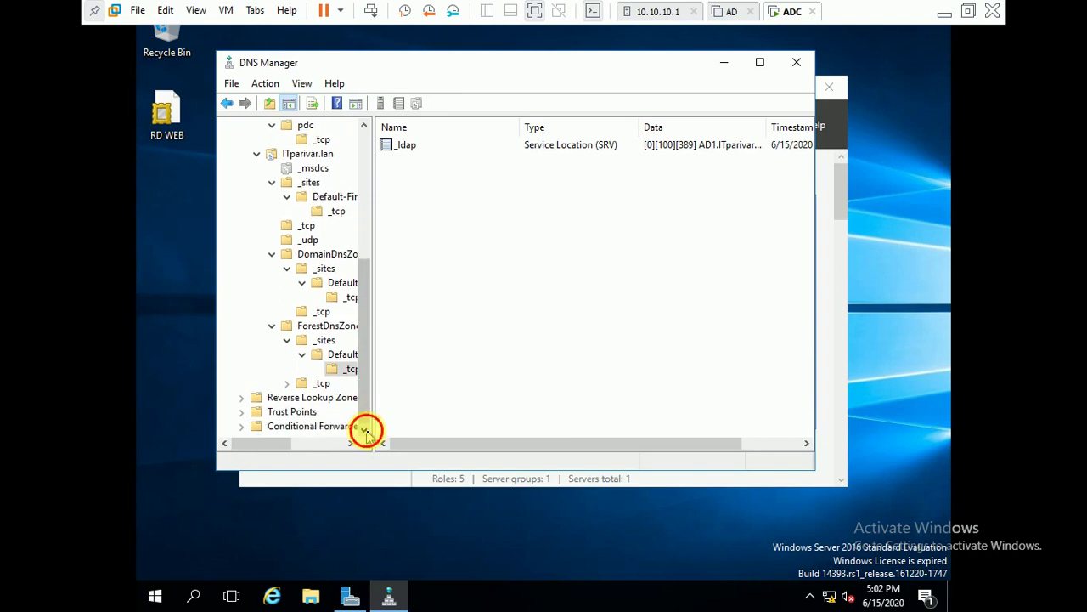
double_click(304, 397)
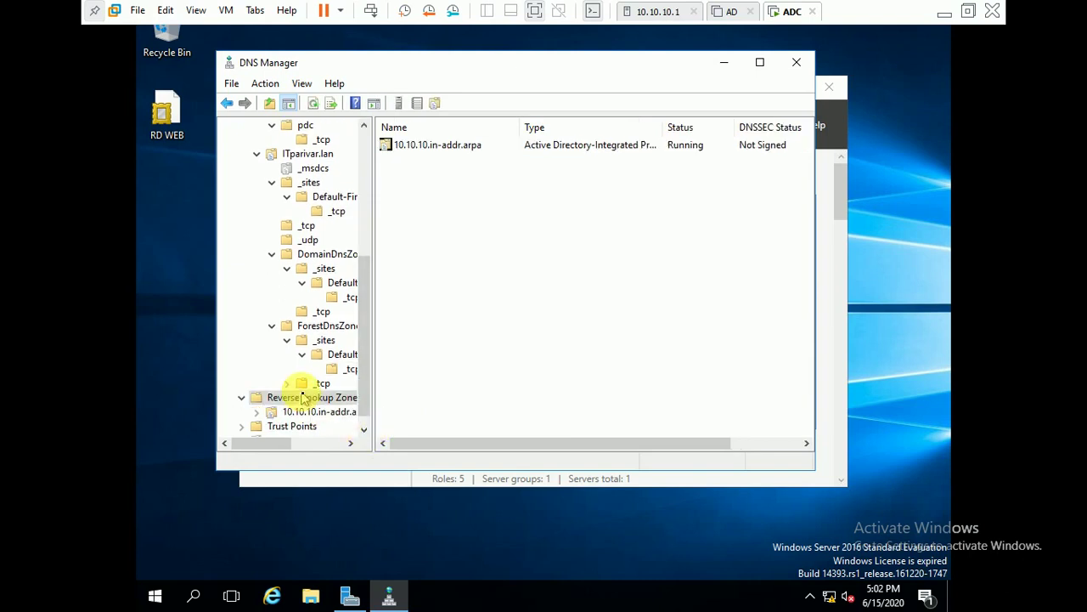
click(318, 383)
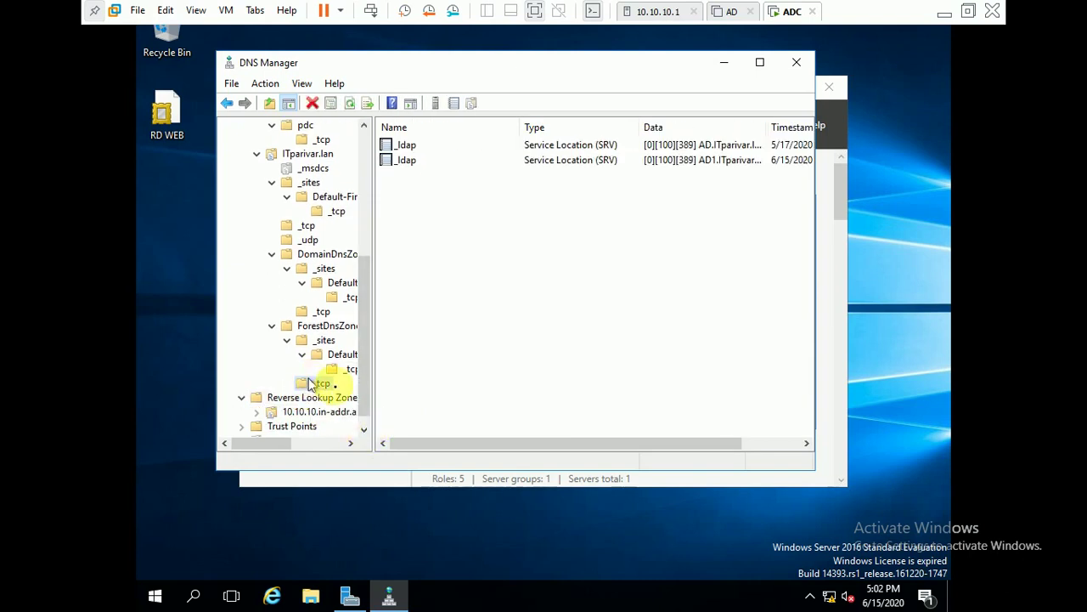
right_click(717, 146)
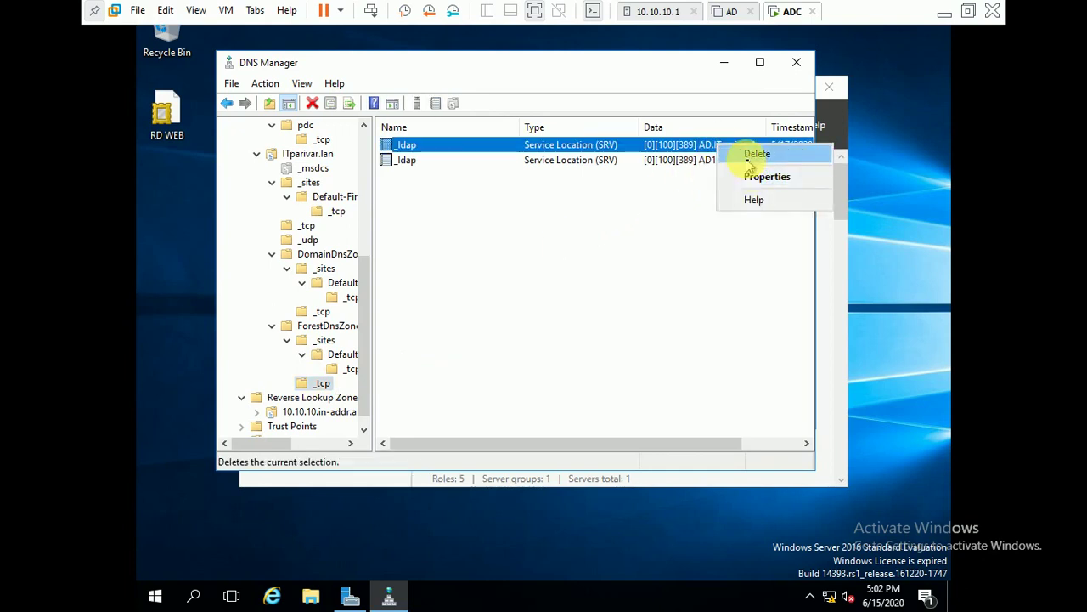
click(750, 159)
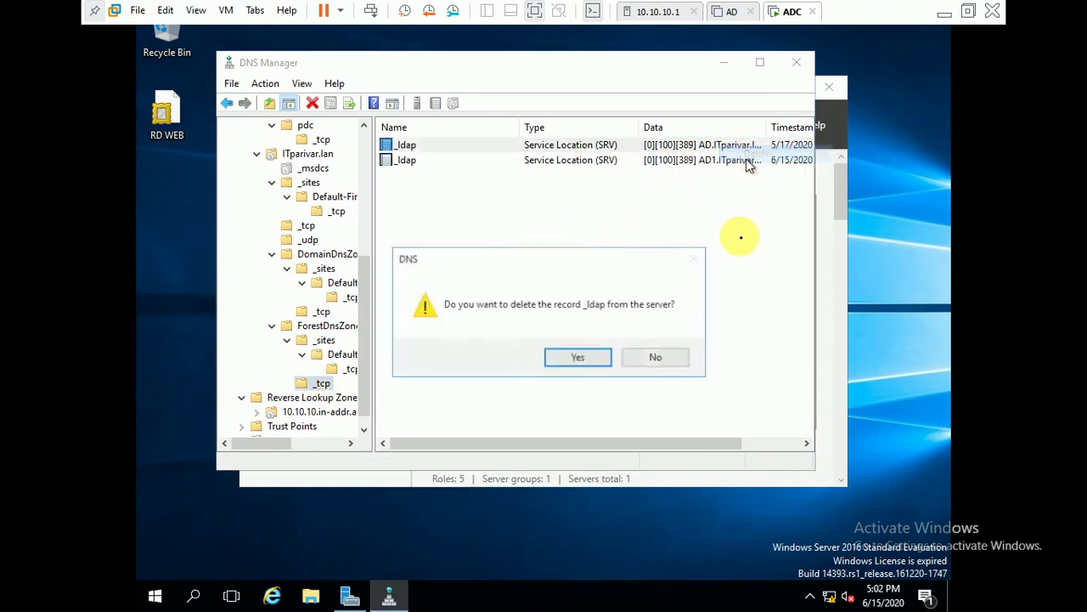
click(592, 359)
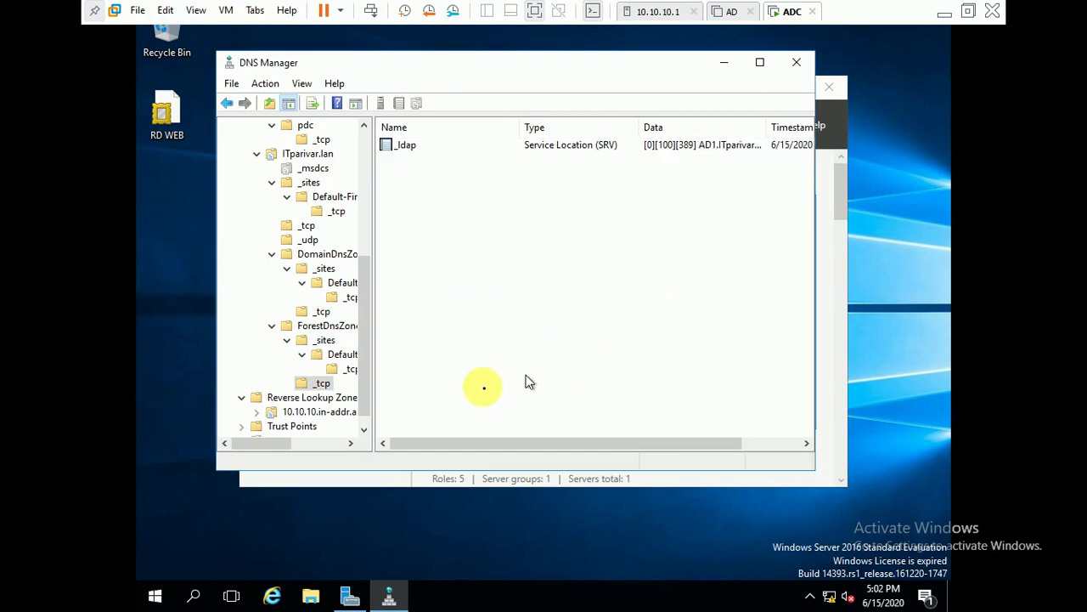
Remove ad.itparivar.lan from the name servers of the 10.10.10.in-addr.arpa reverse lookup zone.
double_click(310, 399)
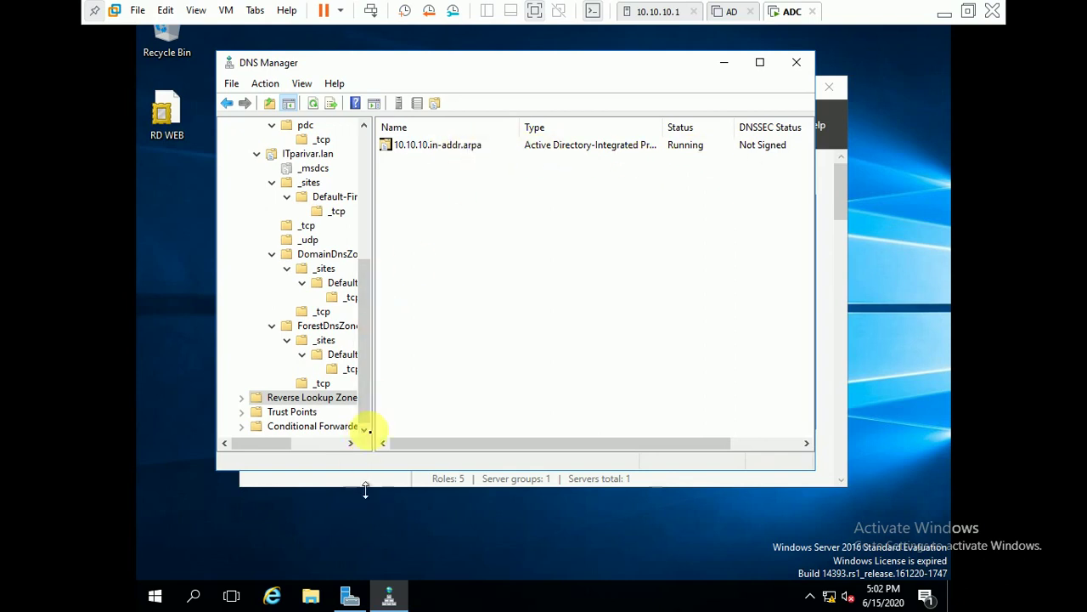
click(242, 399)
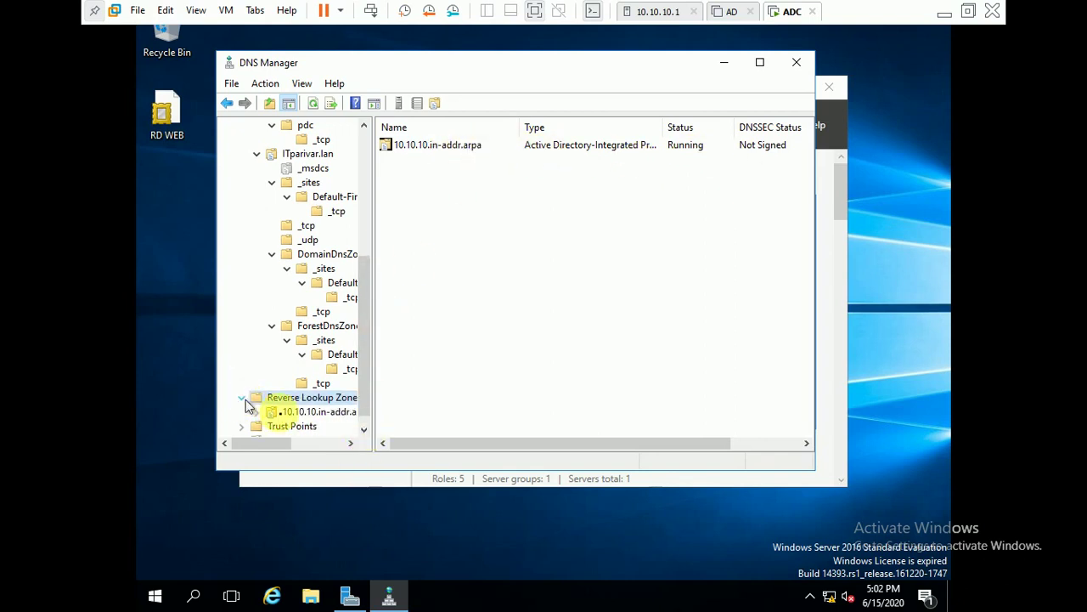
click(293, 413)
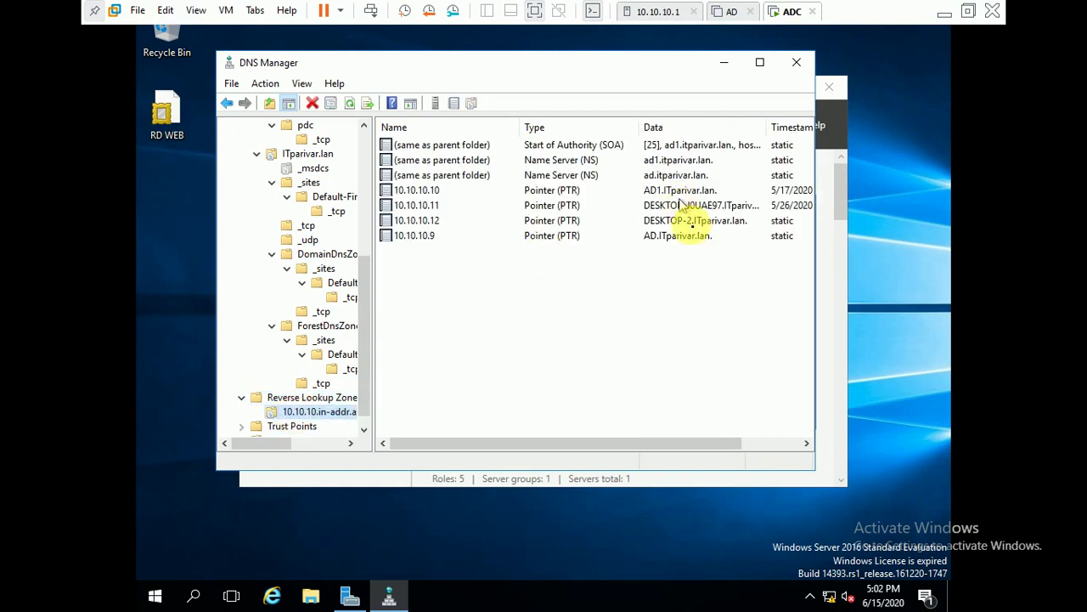
click(669, 192)
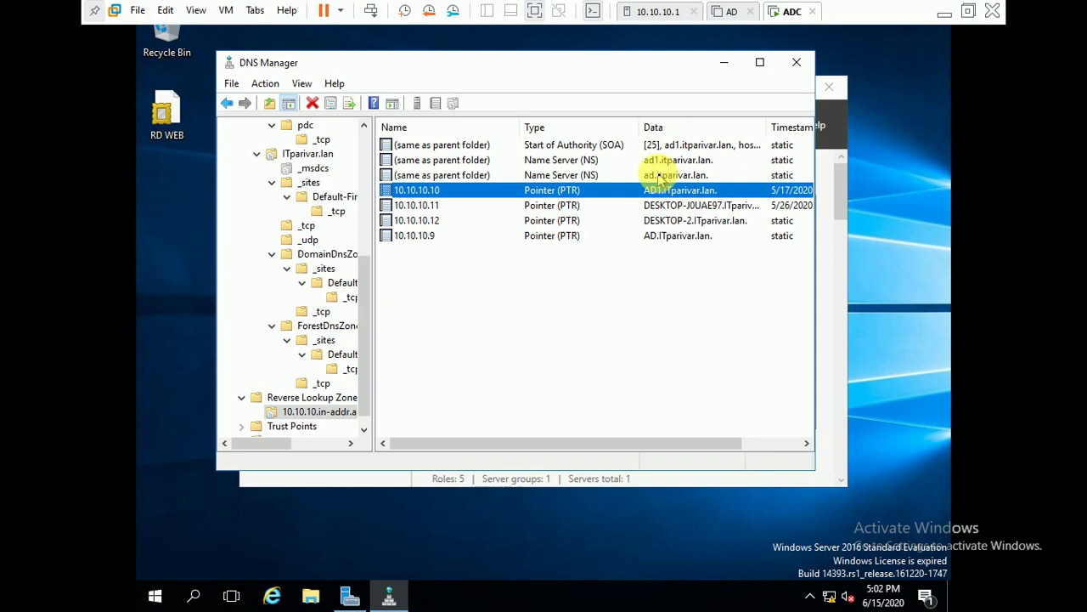
click(660, 176)
right_click(659, 175)
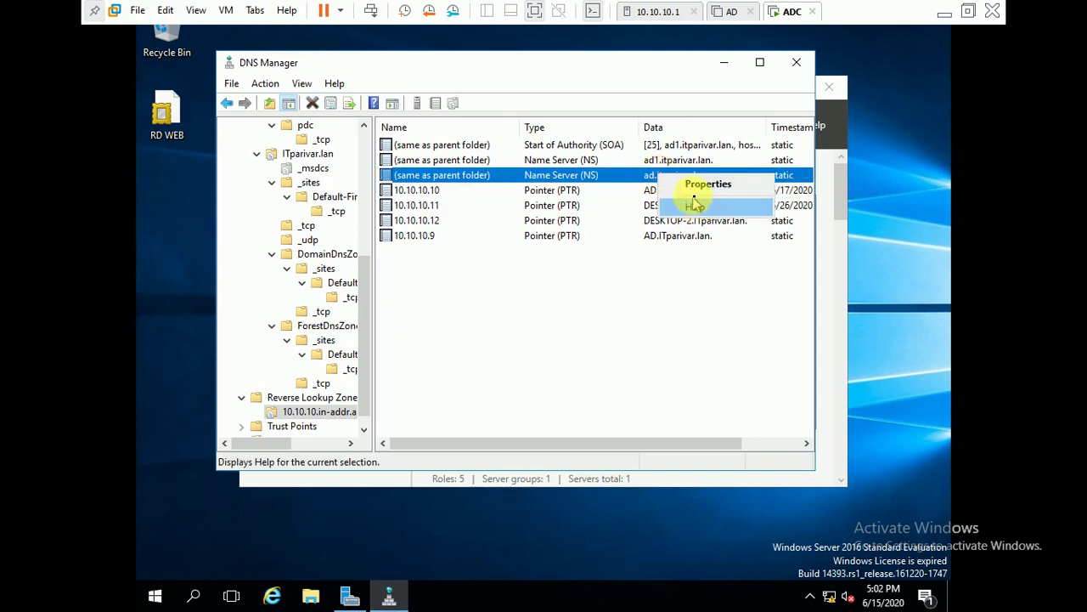
click(705, 184)
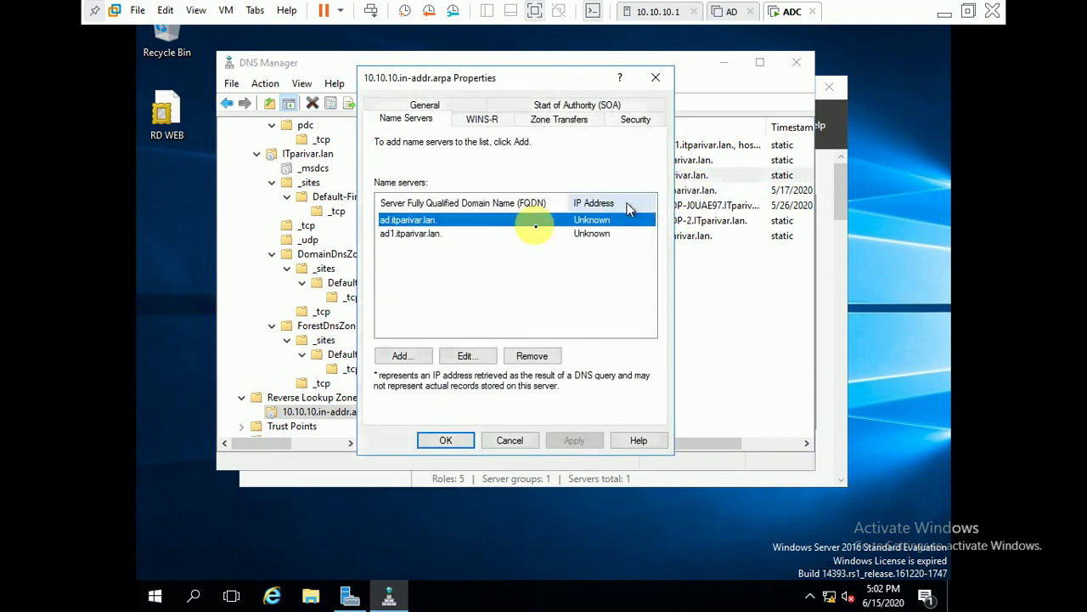
click(545, 363)
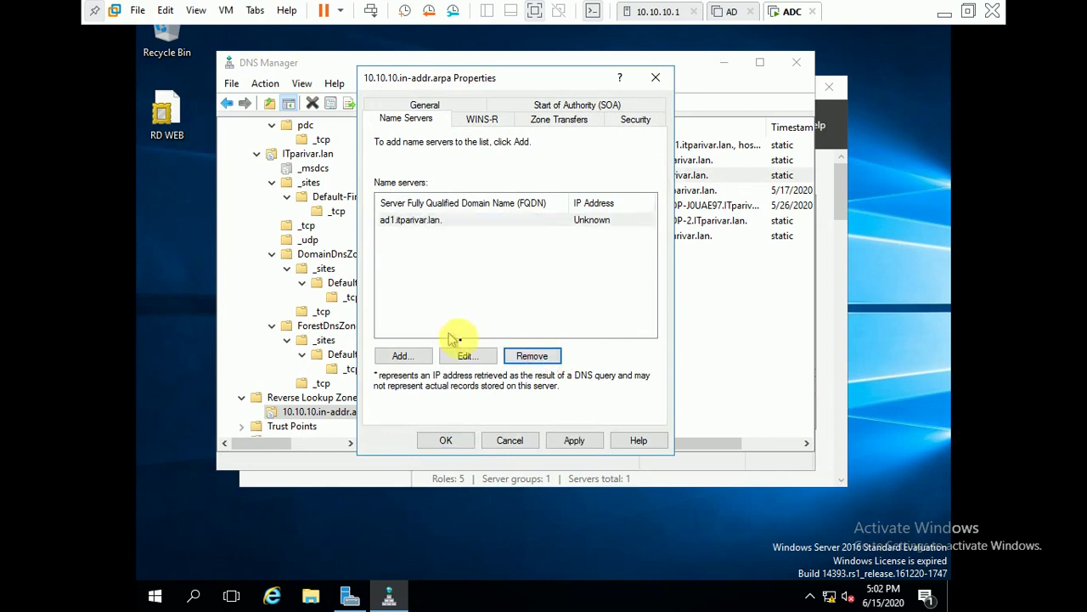
Resolve the IP addresses of the name server ad1.itparivar.lan and save the reverse zone's properties.
click(467, 356)
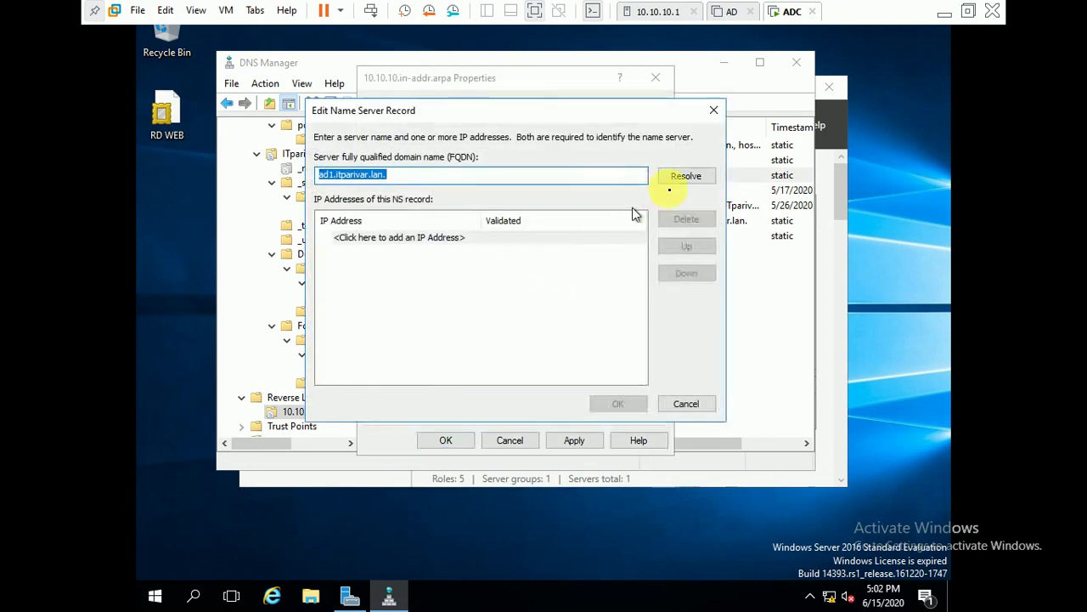
click(676, 184)
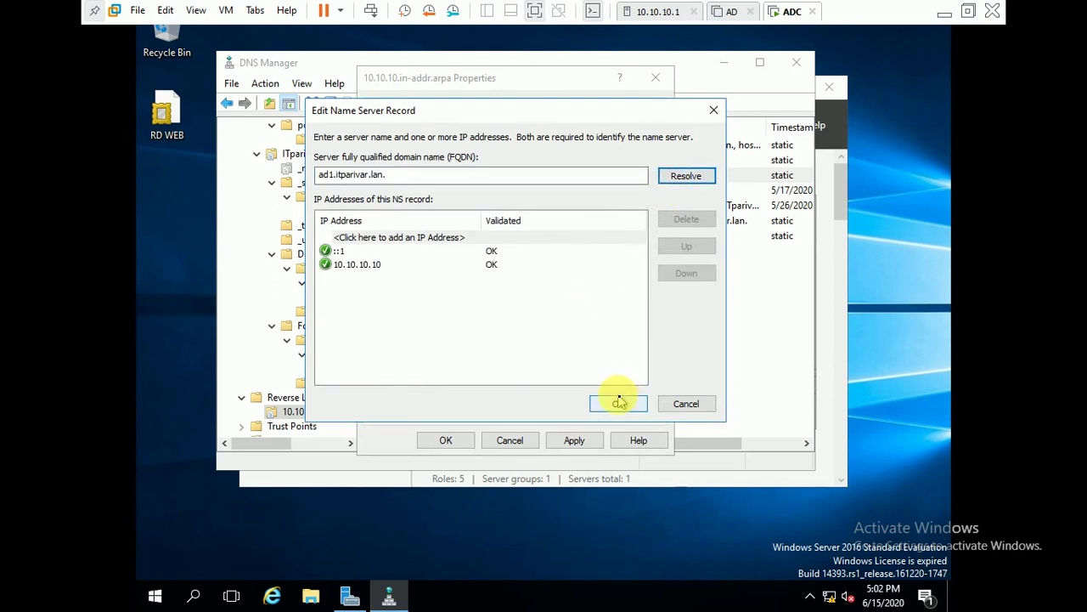
click(619, 402)
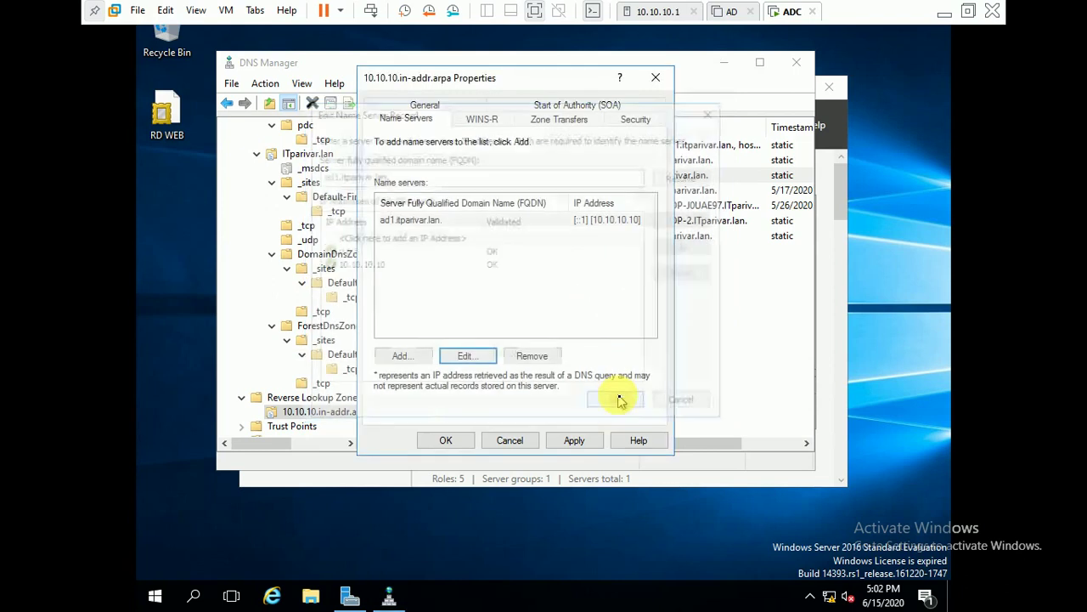
click(445, 441)
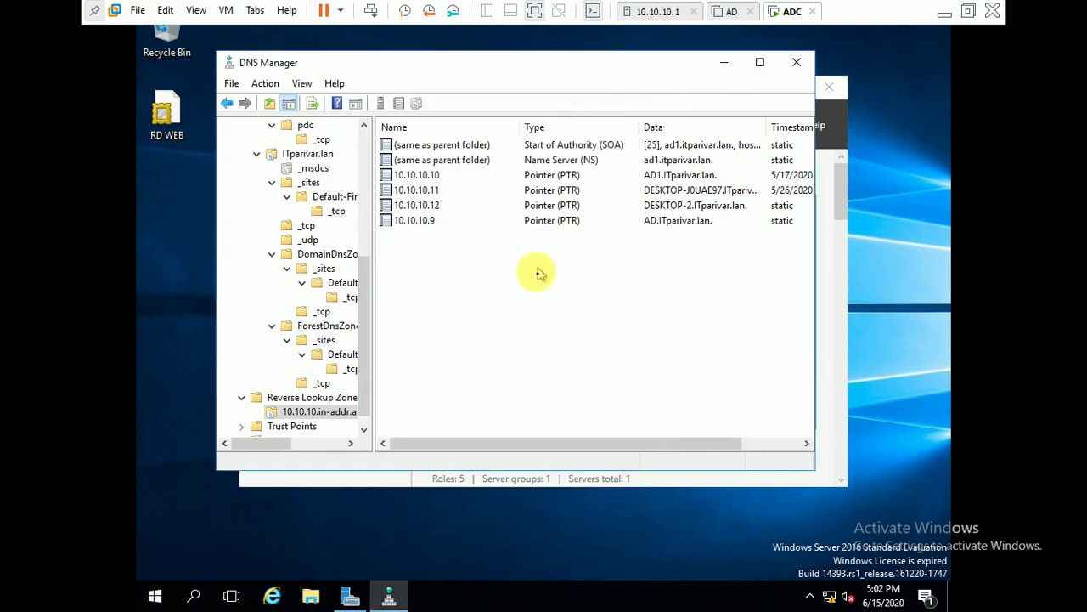
Delete the pointer (PTR) record for 10.10.10.9 from the 10.10.10.in-addr.arpa zone.
right_click(676, 220)
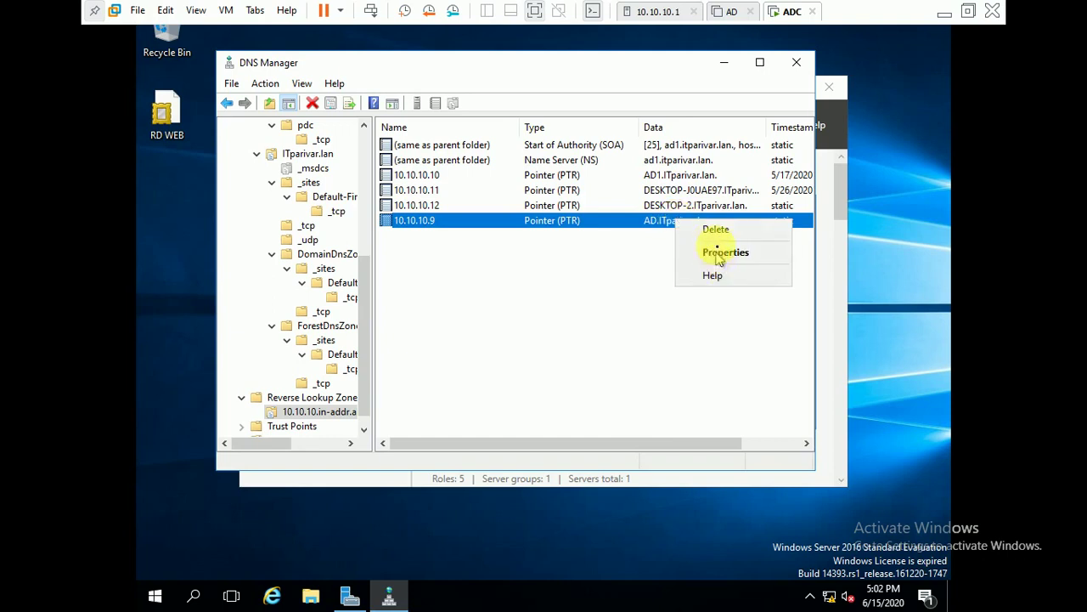
click(713, 233)
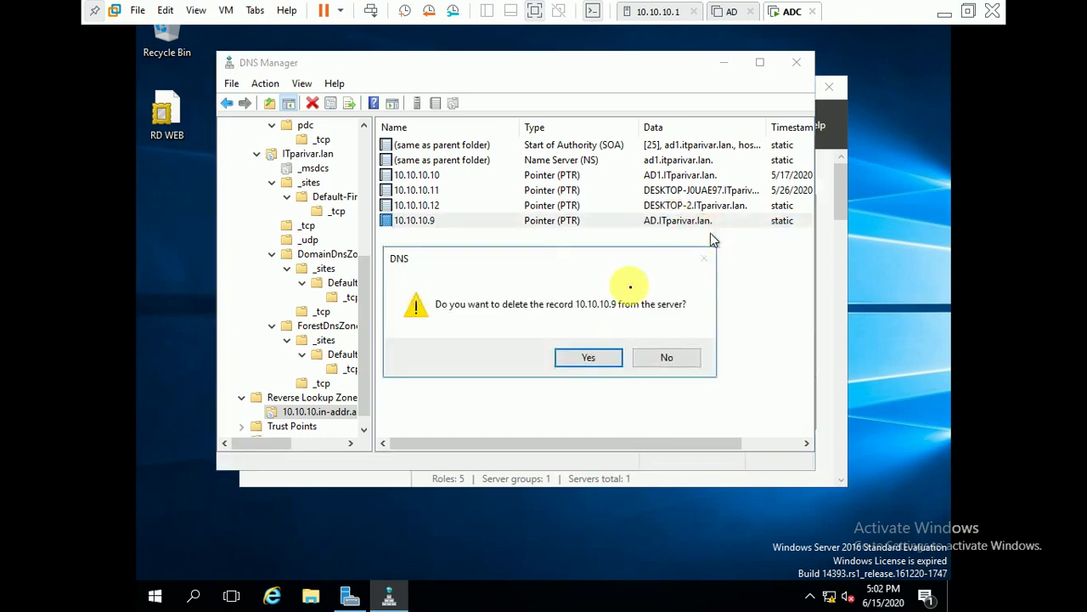
click(586, 358)
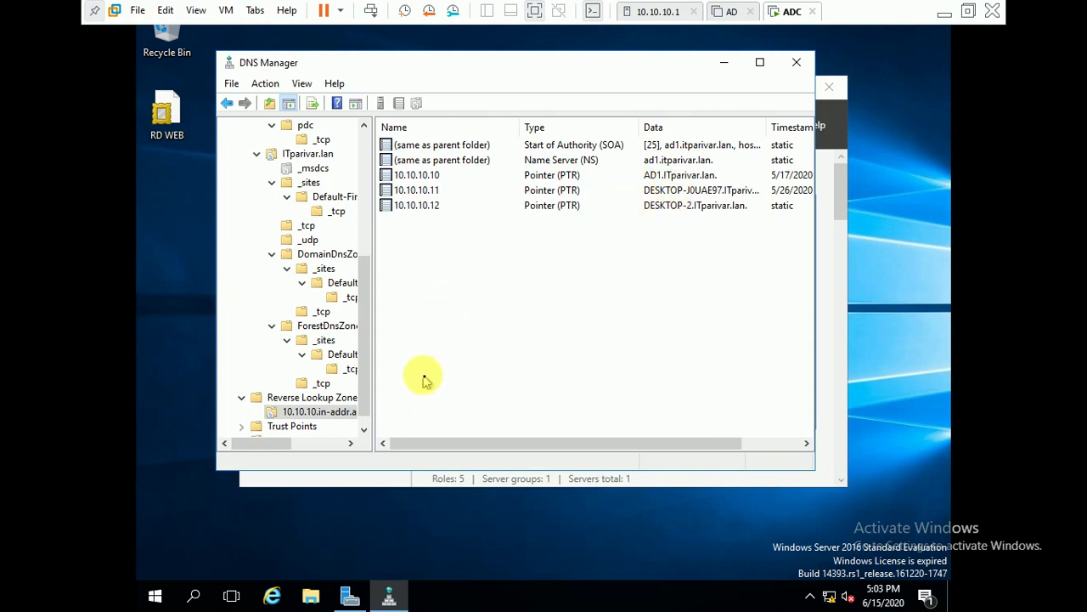
Check the Trust Points and Conditional Forwarders folders for leftover entries of the removed domain controller.
click(286, 428)
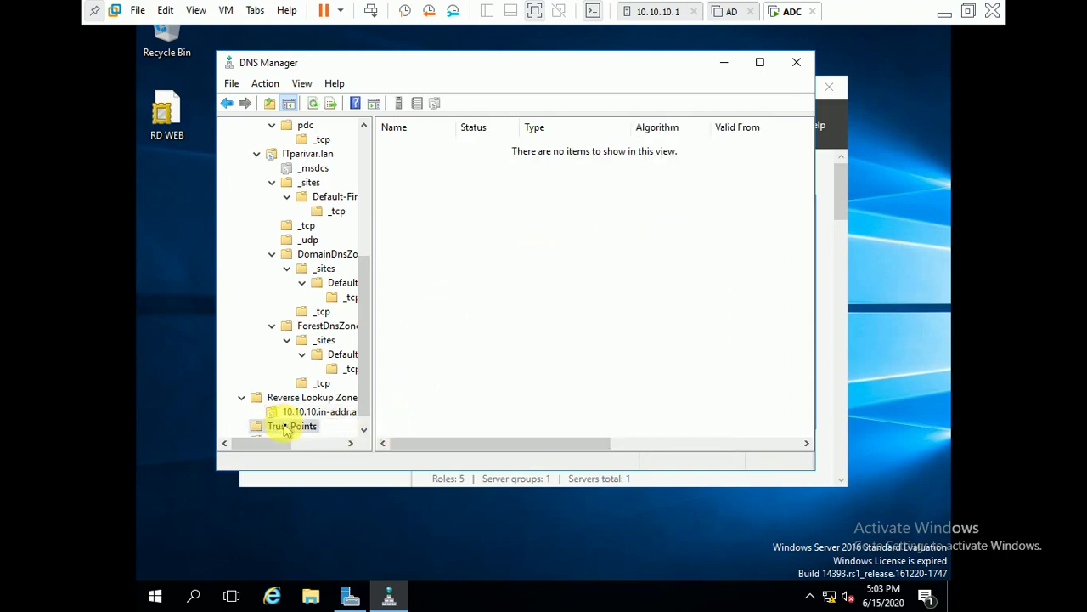
click(364, 431)
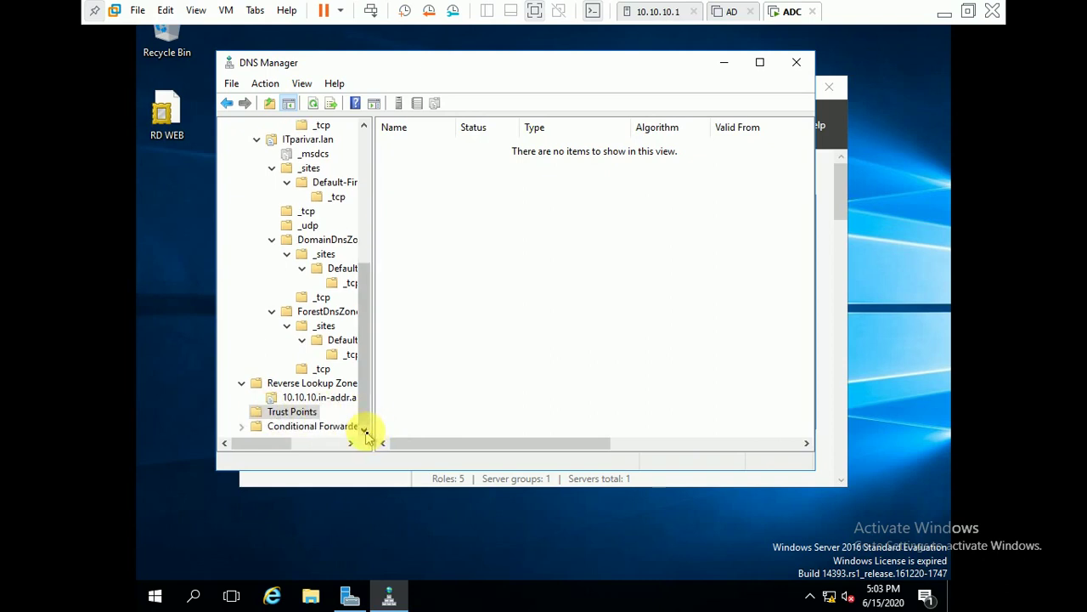
click(282, 426)
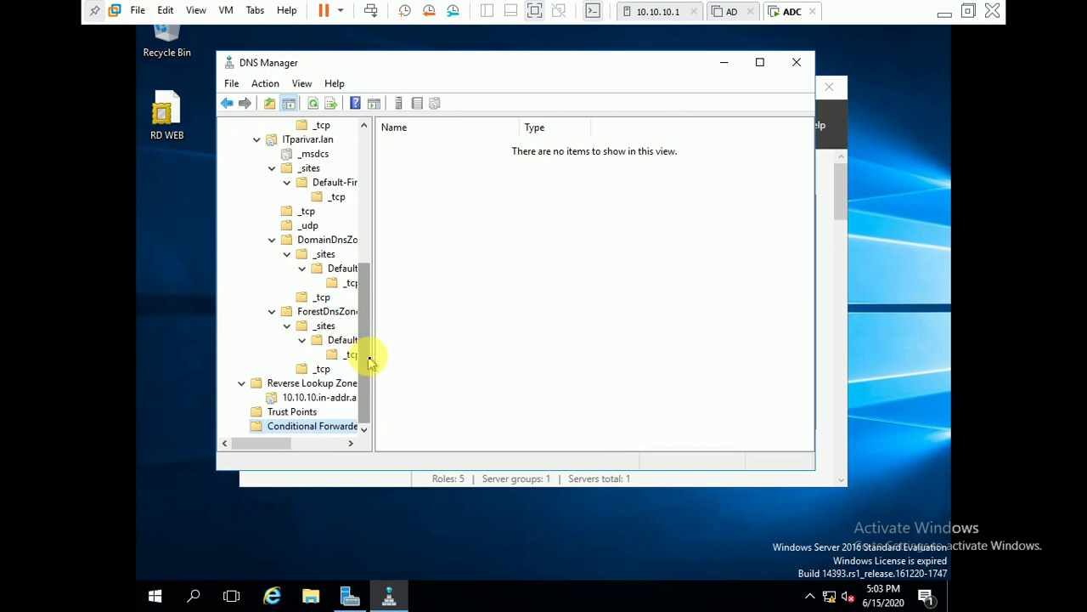
drag(369, 357, 372, 201)
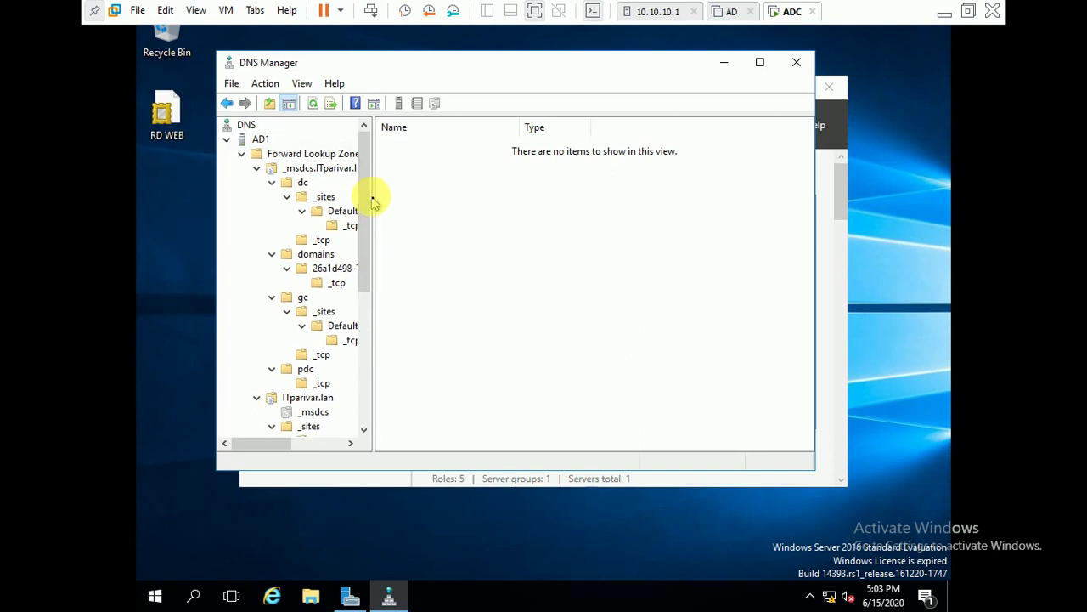
Close DNS Manager and Server Manager, and minimize the virtual machine window to show the host desktop.
click(795, 63)
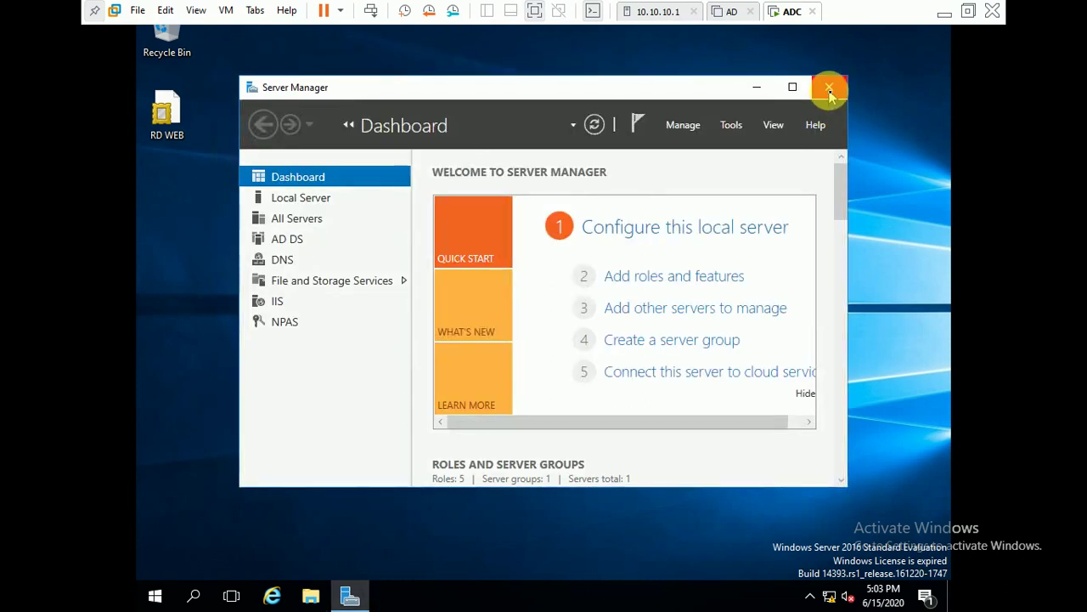
click(829, 89)
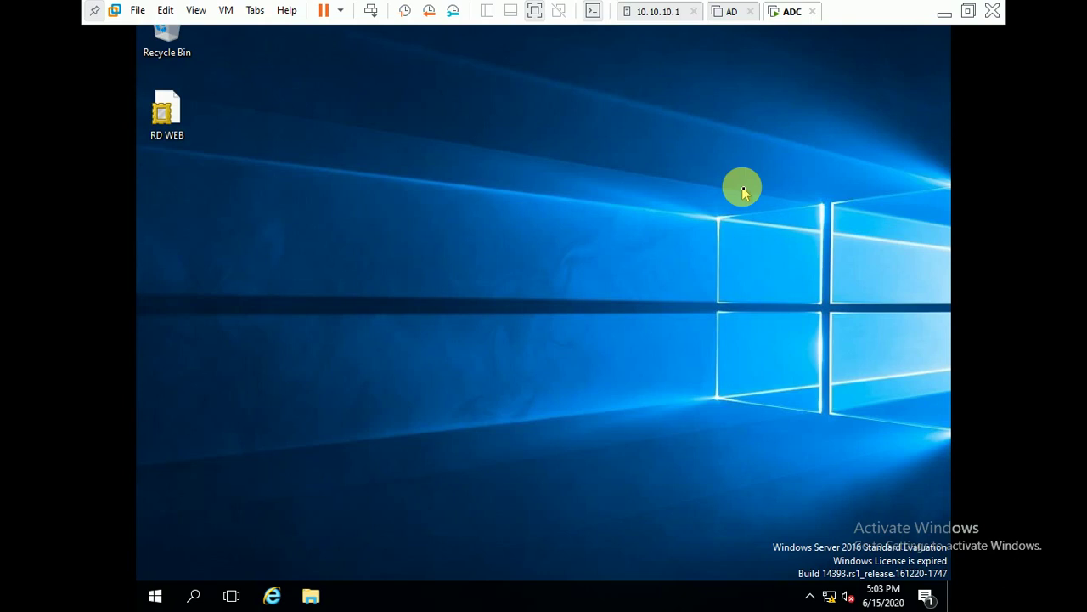
click(785, 25)
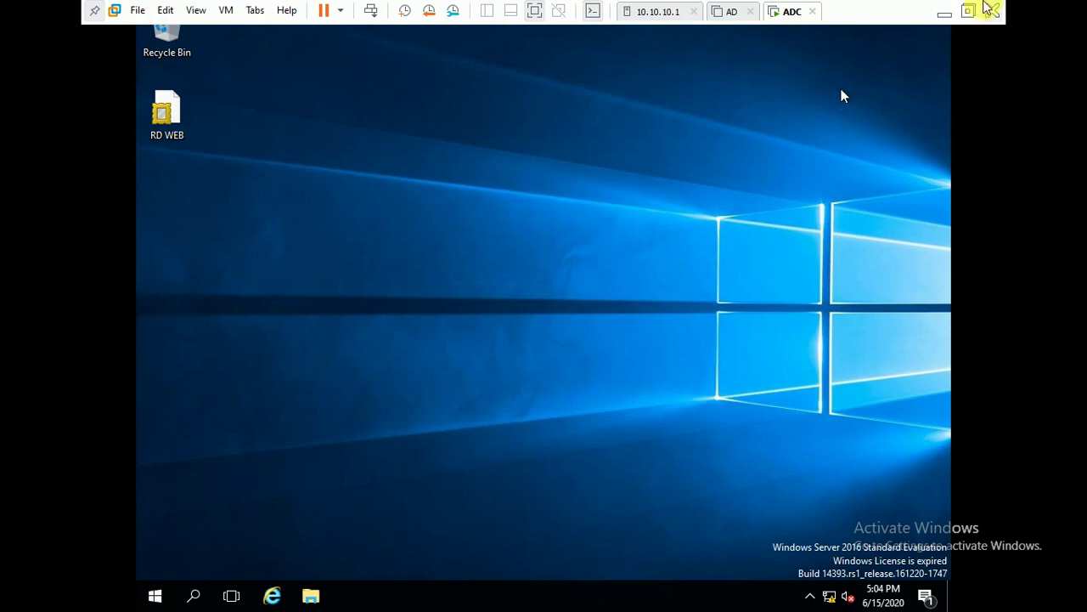
click(952, 18)
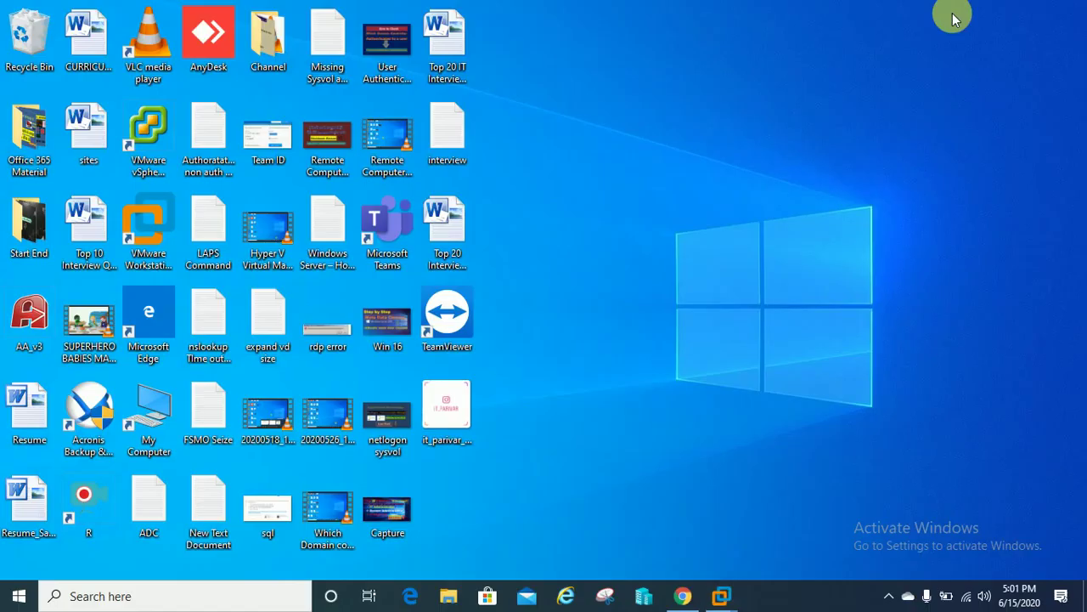